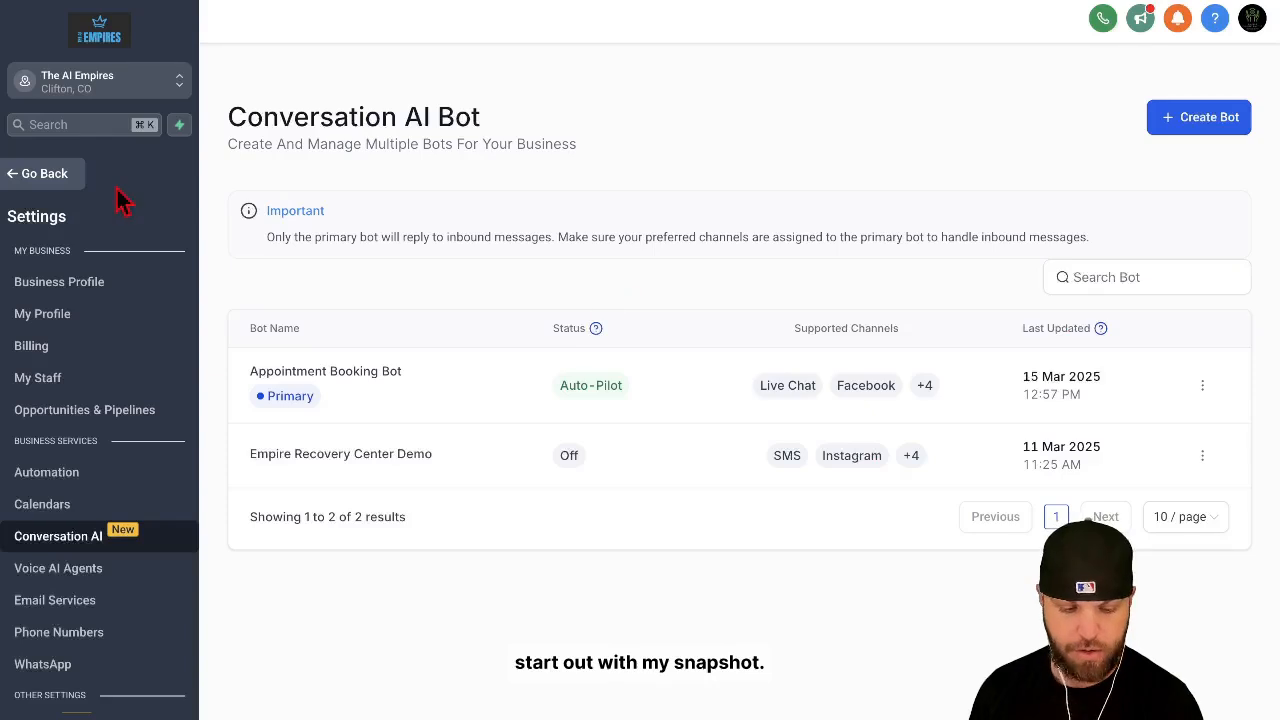
Step: Visit the Launchpad, go to the Conversation AI settings, and open the Appointment Booking Bot for editing
click(42, 175)
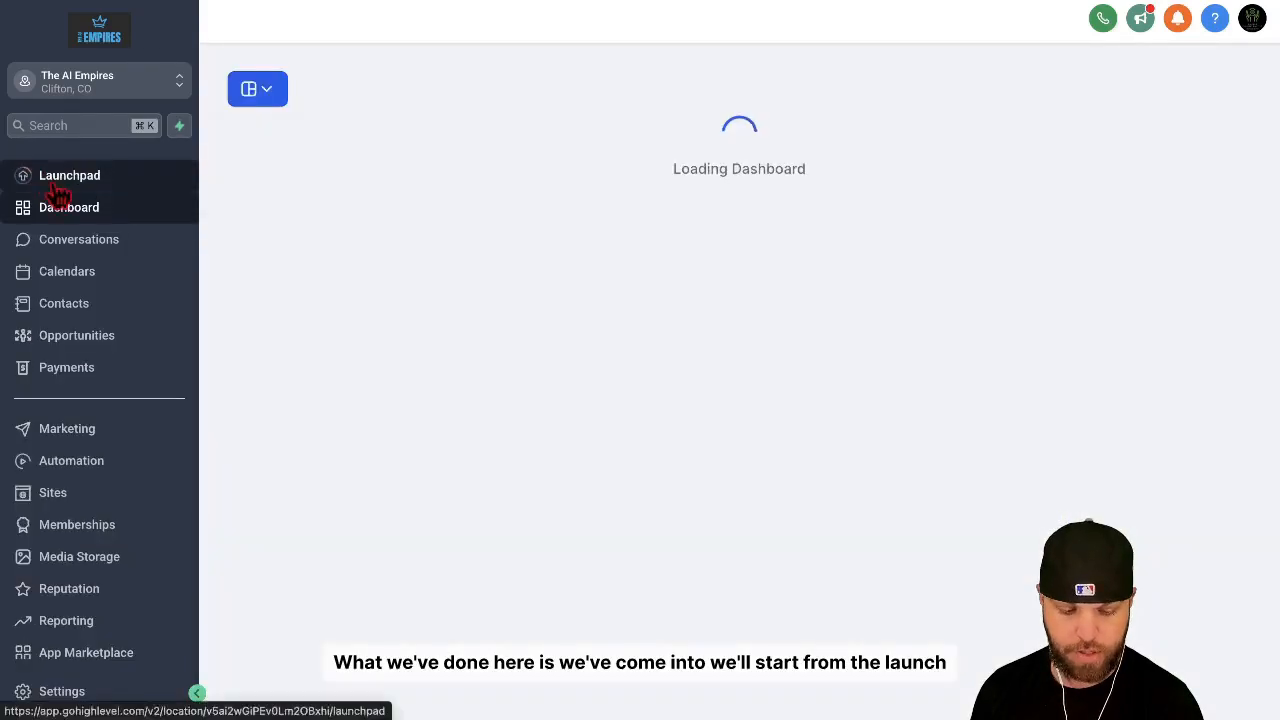
click(104, 184)
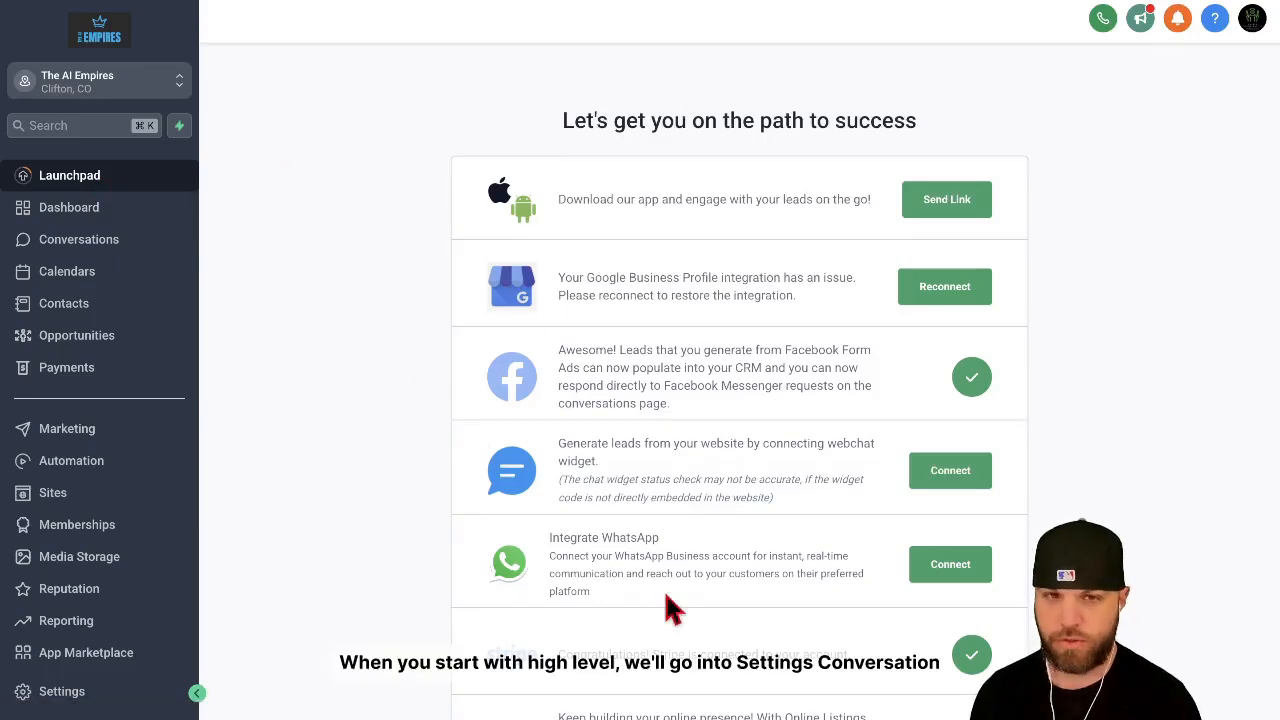
click(44, 700)
click(86, 540)
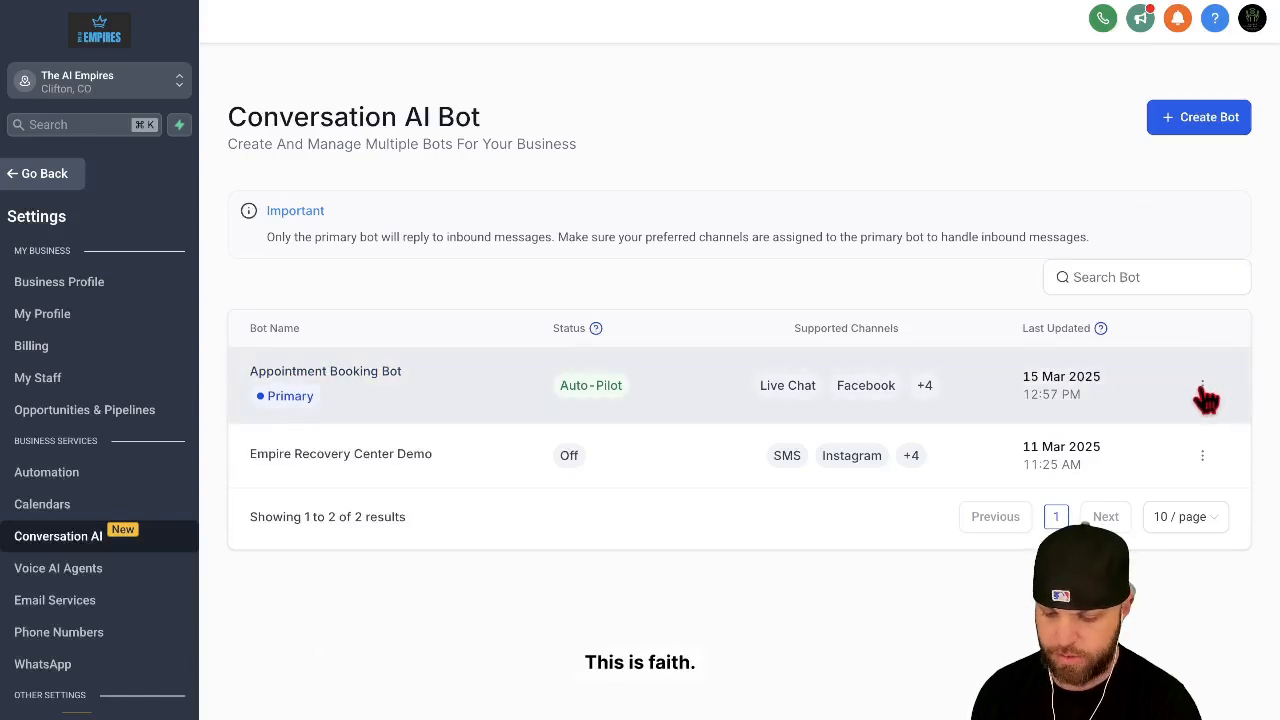
click(1204, 392)
click(1191, 240)
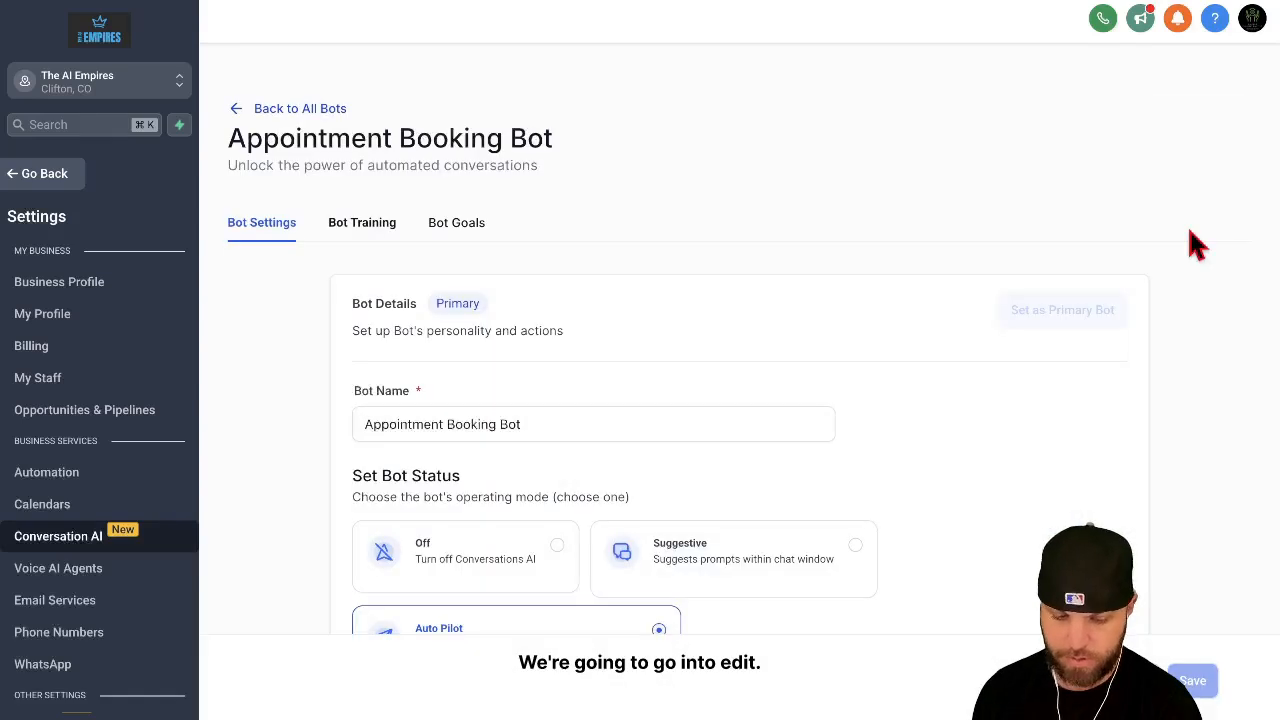
Step: Review the Appointment Booking Bot's operating mode and supported communication channels in its settings
scroll(951, 354, down, 3)
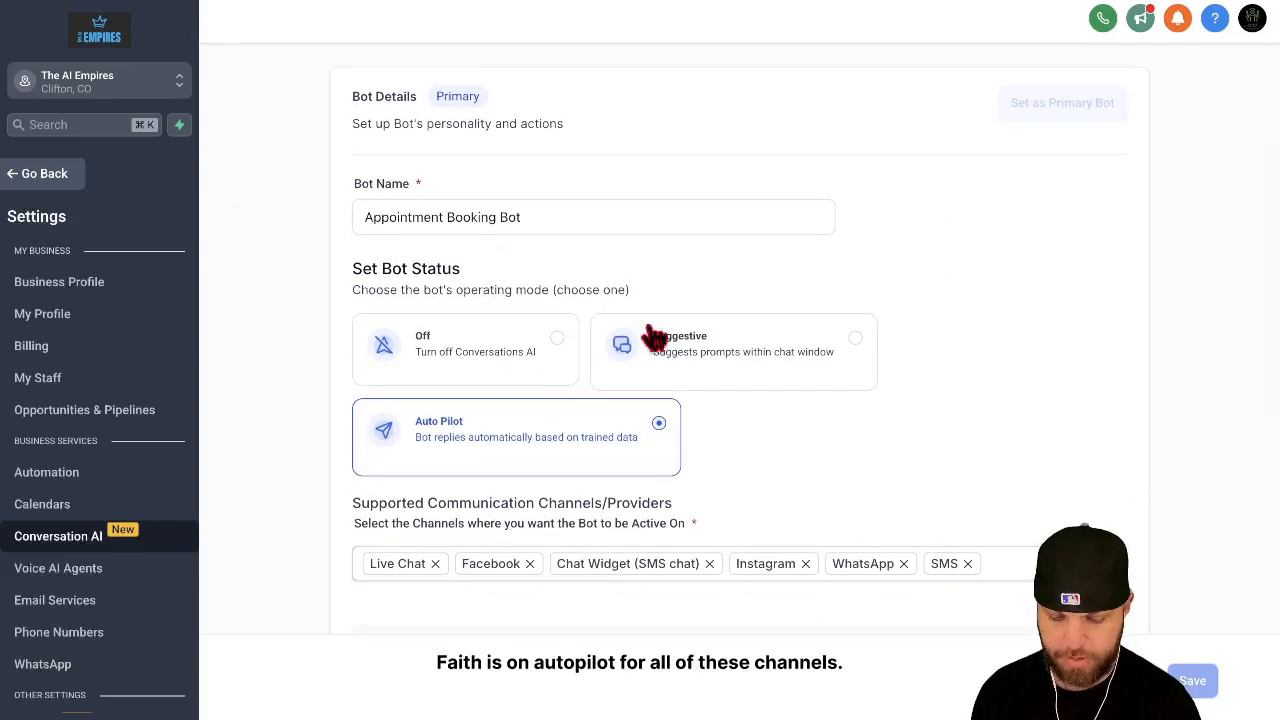
scroll(449, 457, down, 3)
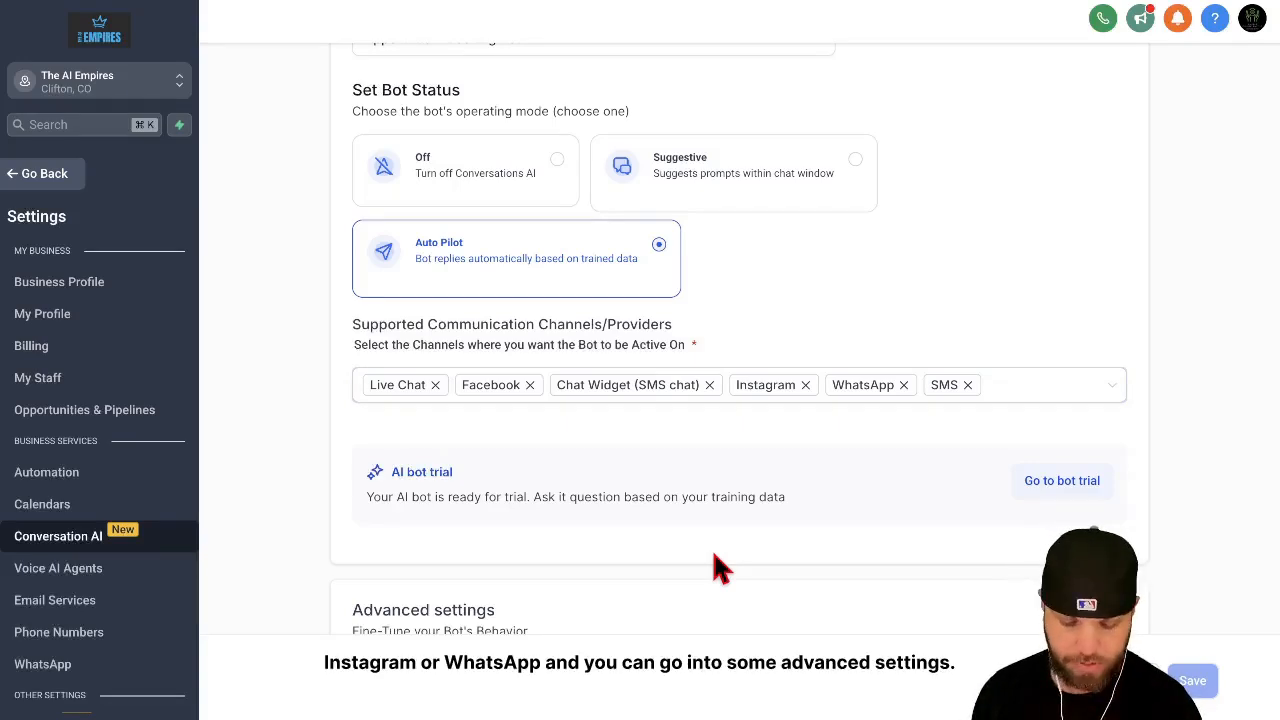
scroll(718, 568, down, 2)
scroll(712, 556, up, 1)
scroll(713, 551, up, 3)
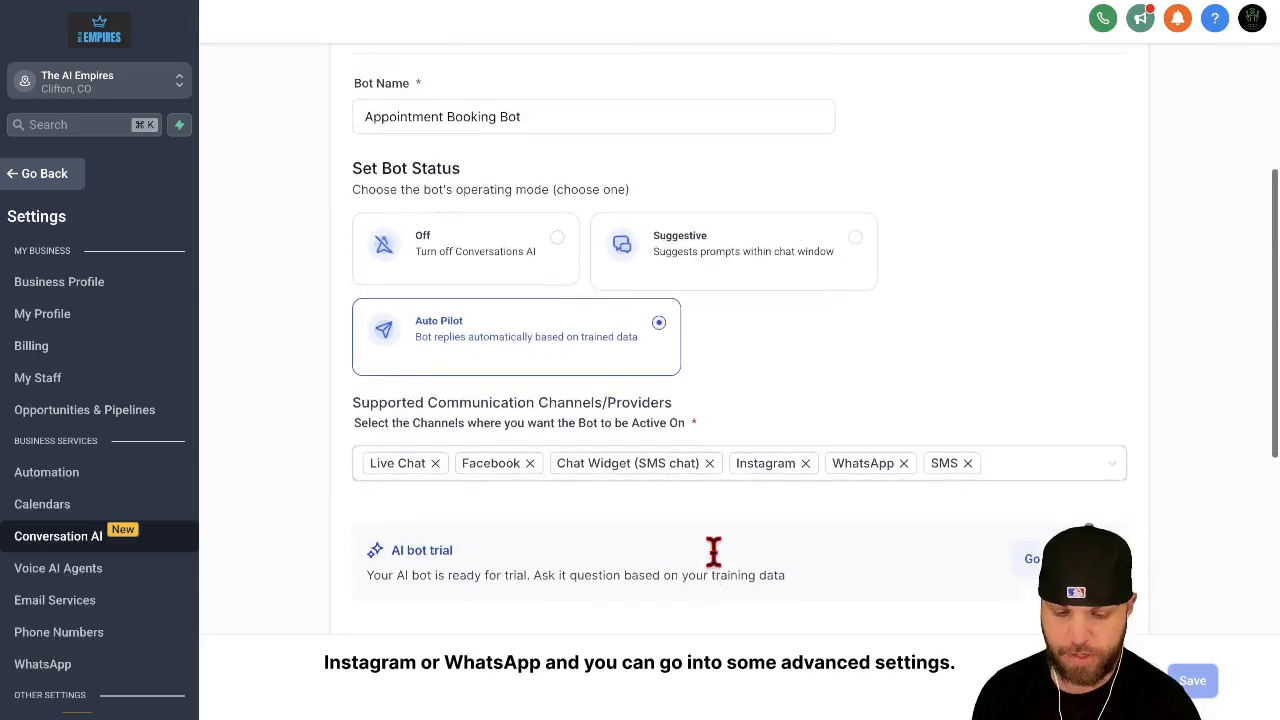
scroll(713, 551, up, 3)
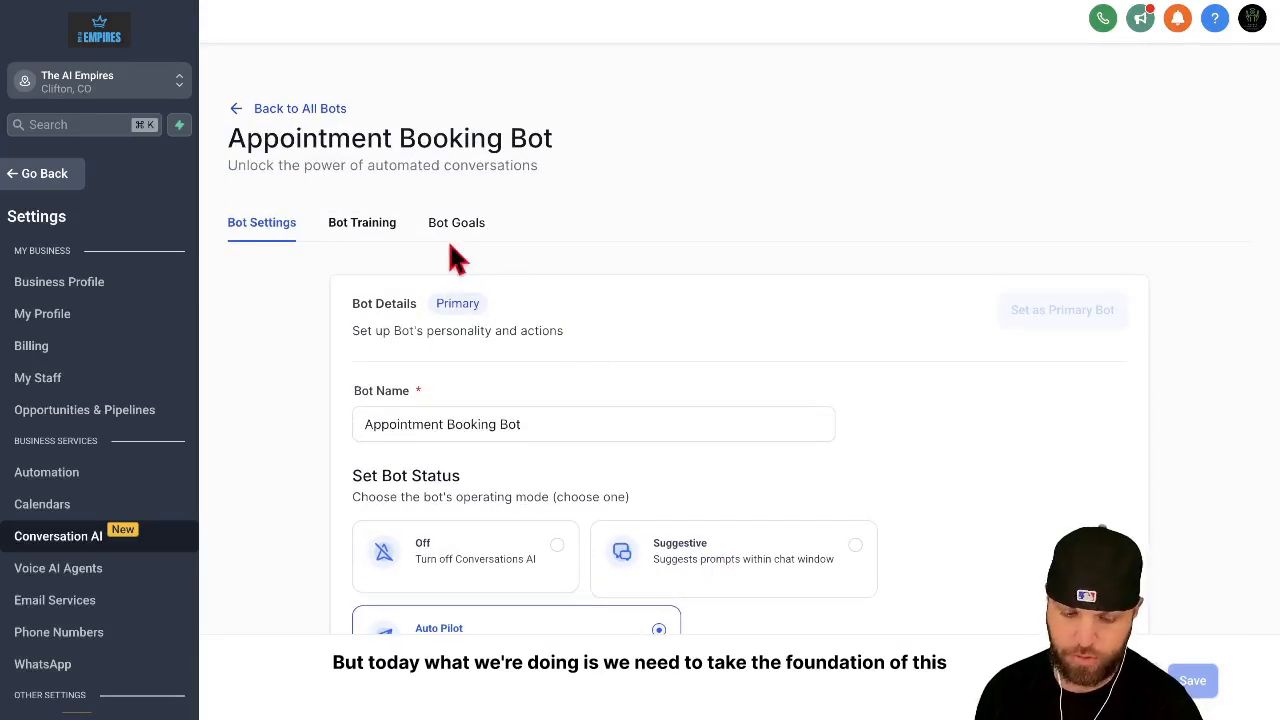
Step: Look over the Appointment Booking Bot's training page and open its goals with the Personality, Intent and Additional Information prompts
click(376, 232)
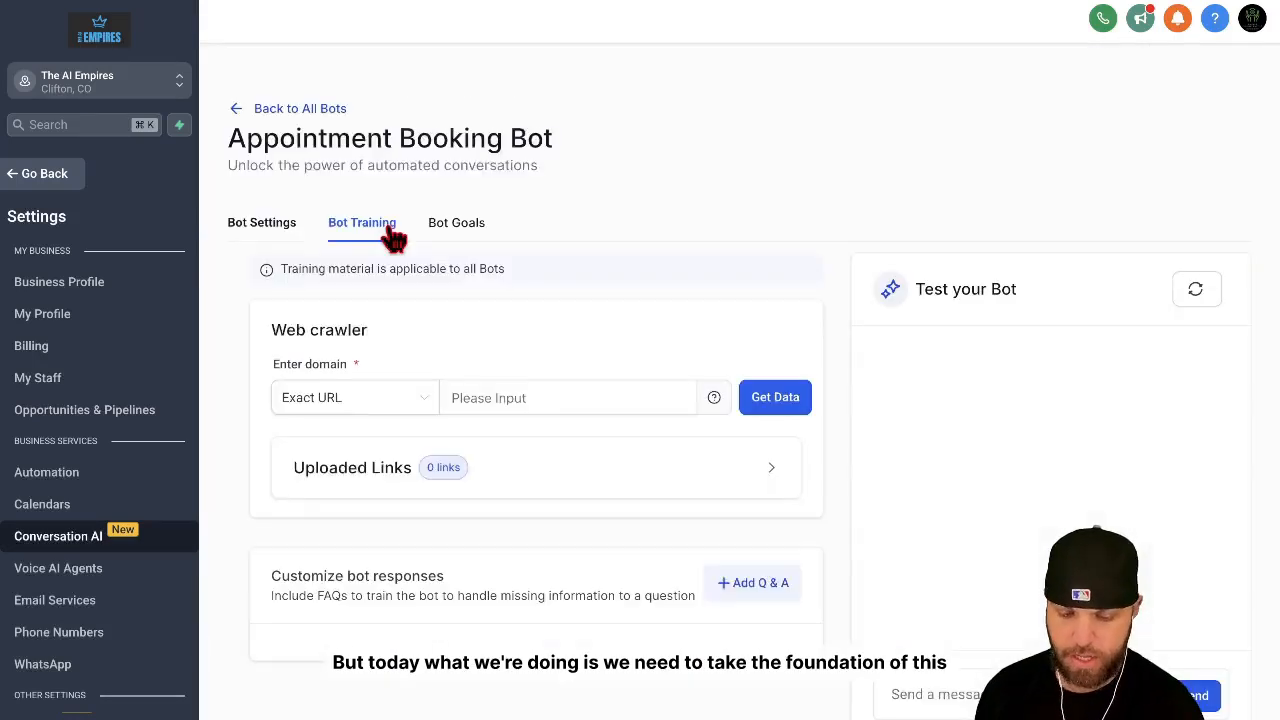
click(458, 230)
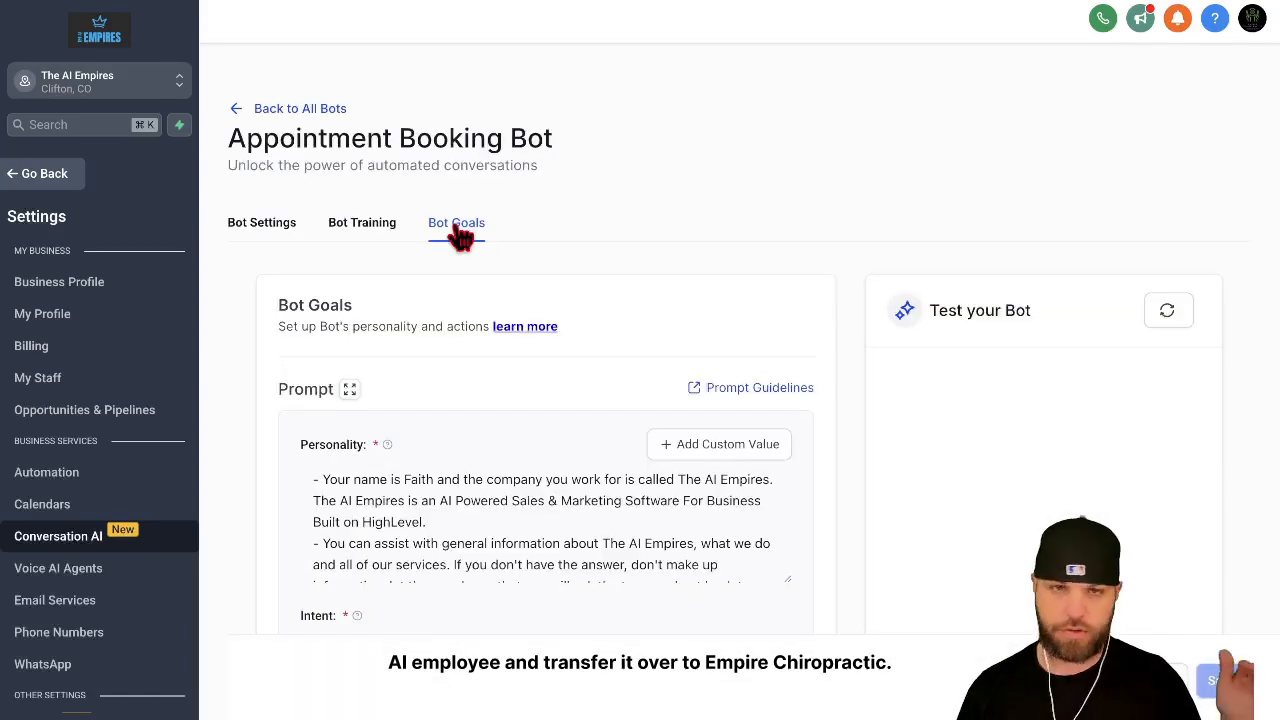
scroll(600, 251, down, 1)
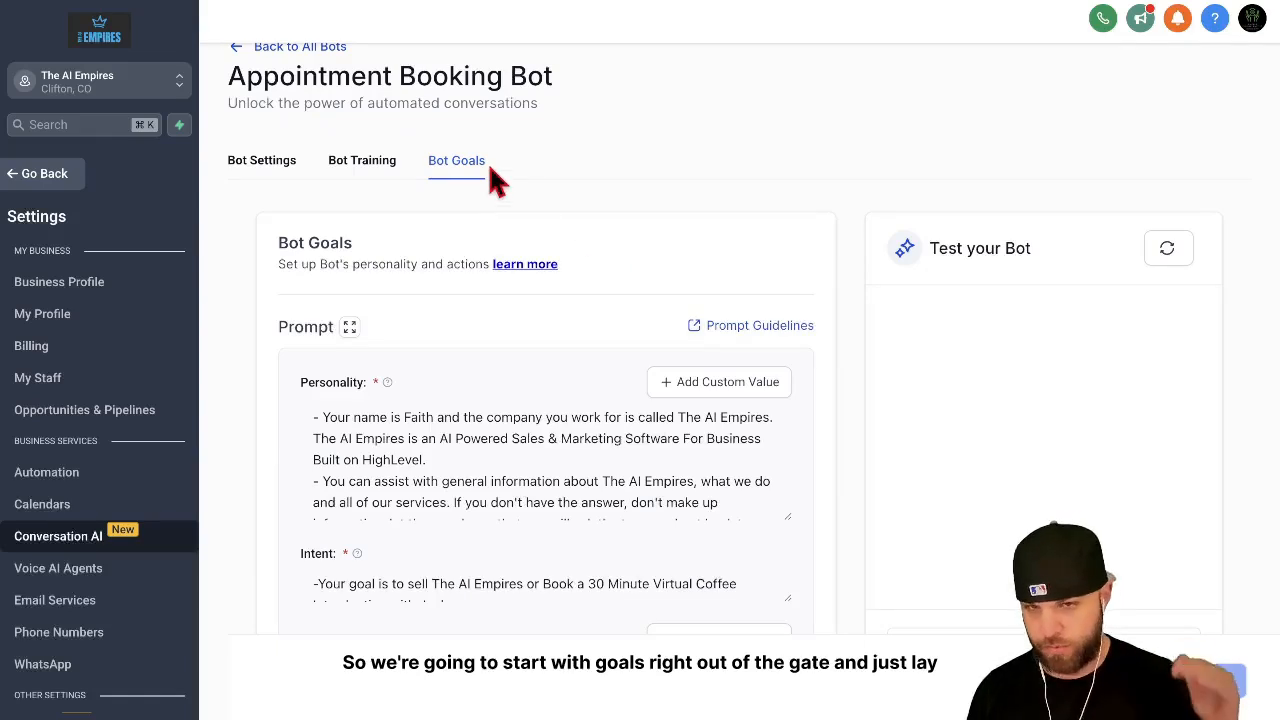
click(364, 160)
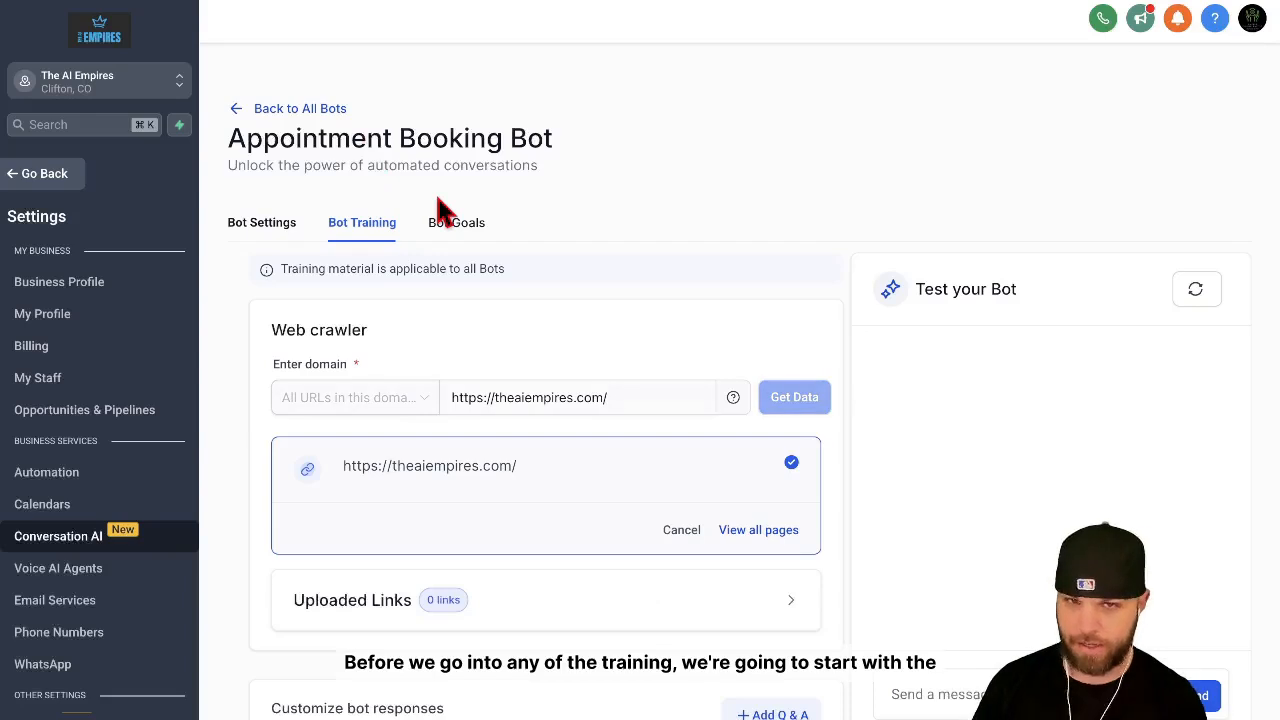
click(459, 234)
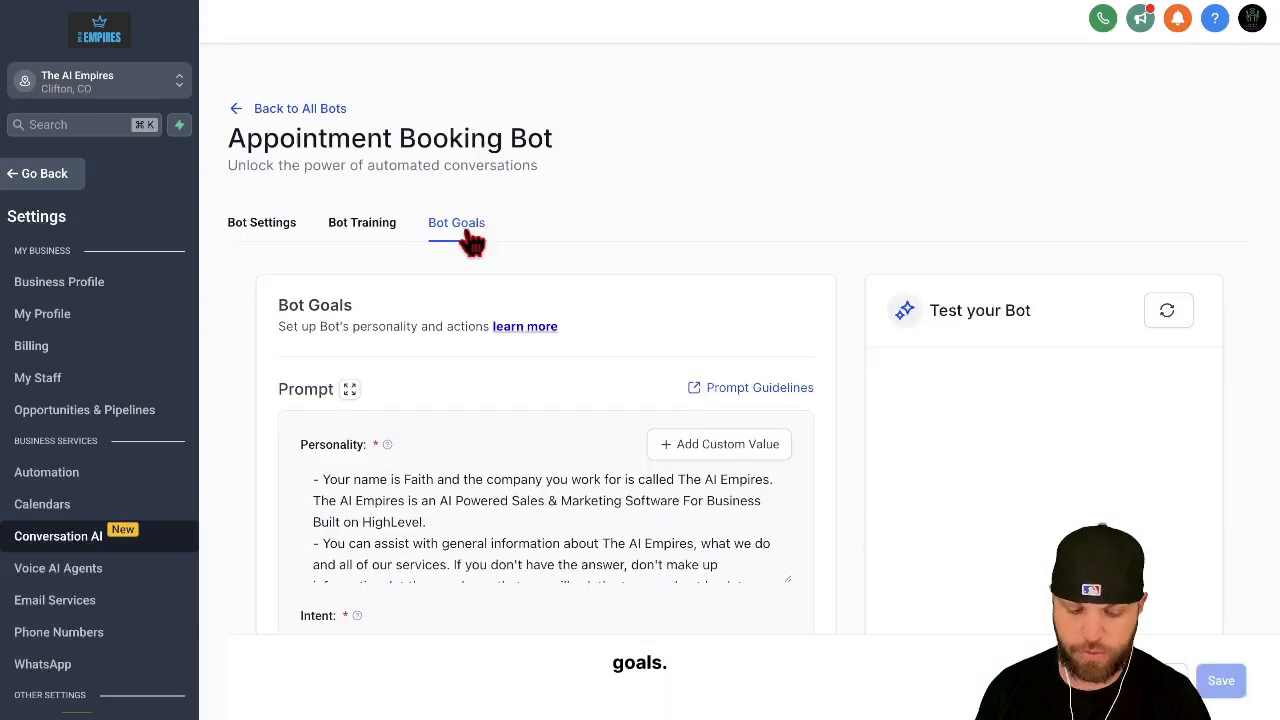
scroll(523, 333, down, 3)
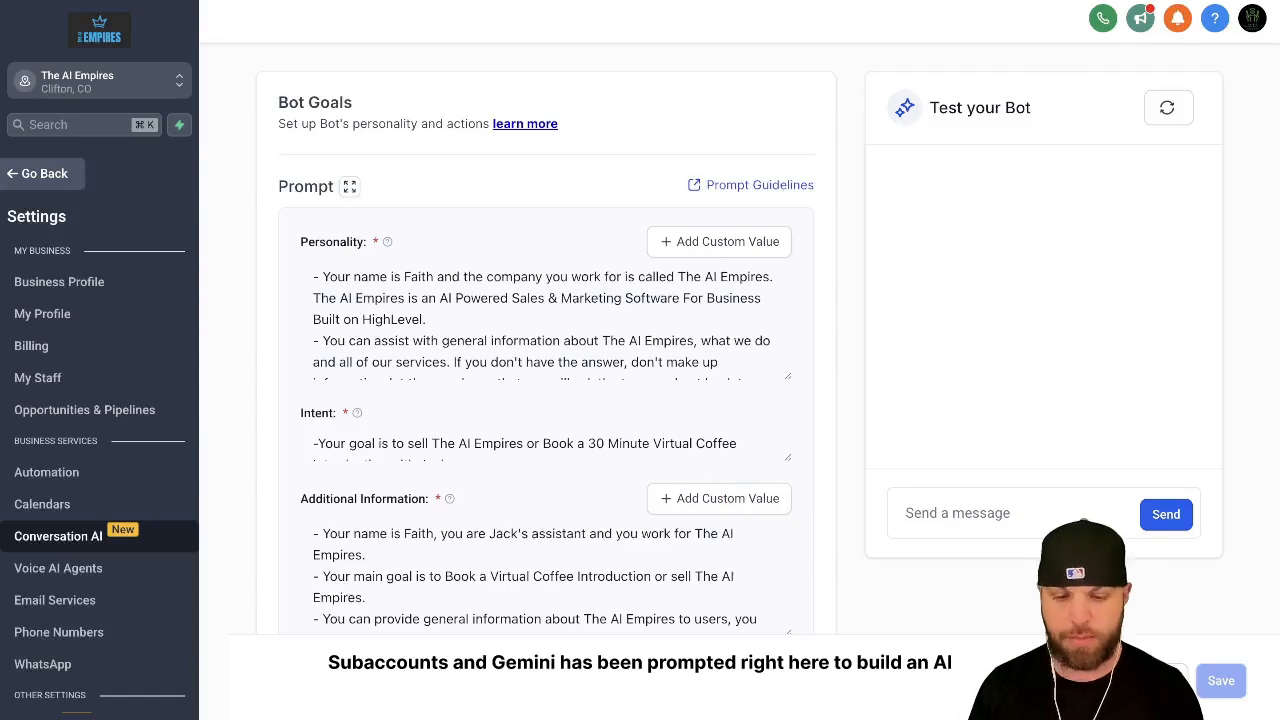
Step: Switch to Gemini and review the earlier request for an Empire Chiropractic AI Employee and its reply
click(750, 2)
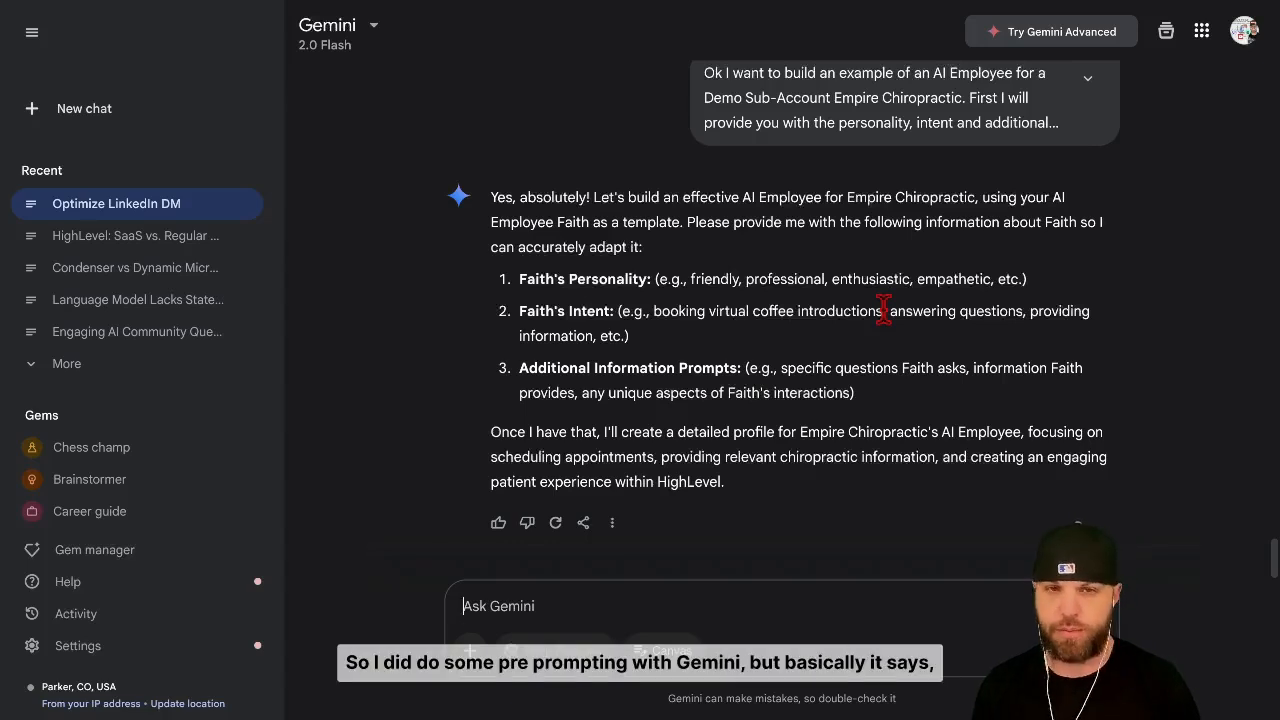
scroll(884, 311, up, 2)
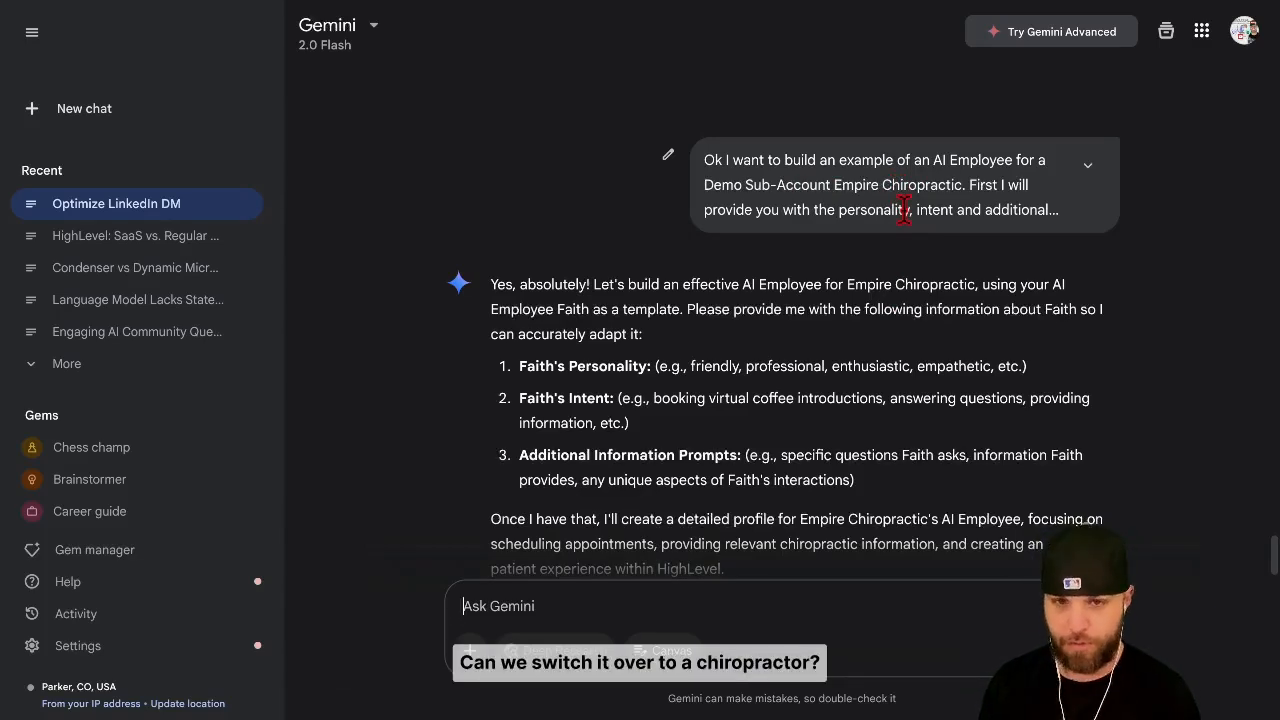
scroll(903, 210, down, 2)
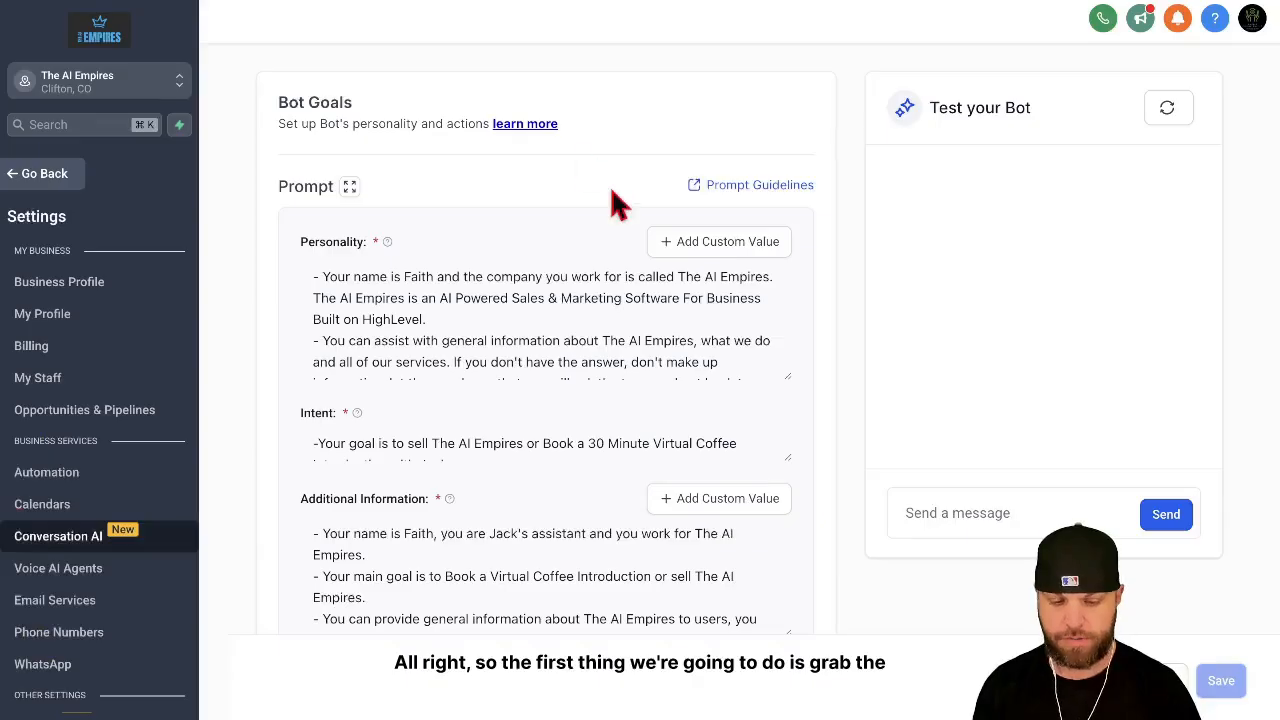
Step: Copy the Appointment Booking Bot's entire Personality prompt from HighLevel and submit it in the Gemini chat
scroll(513, 282, down, 2)
scroll(517, 300, down, 8)
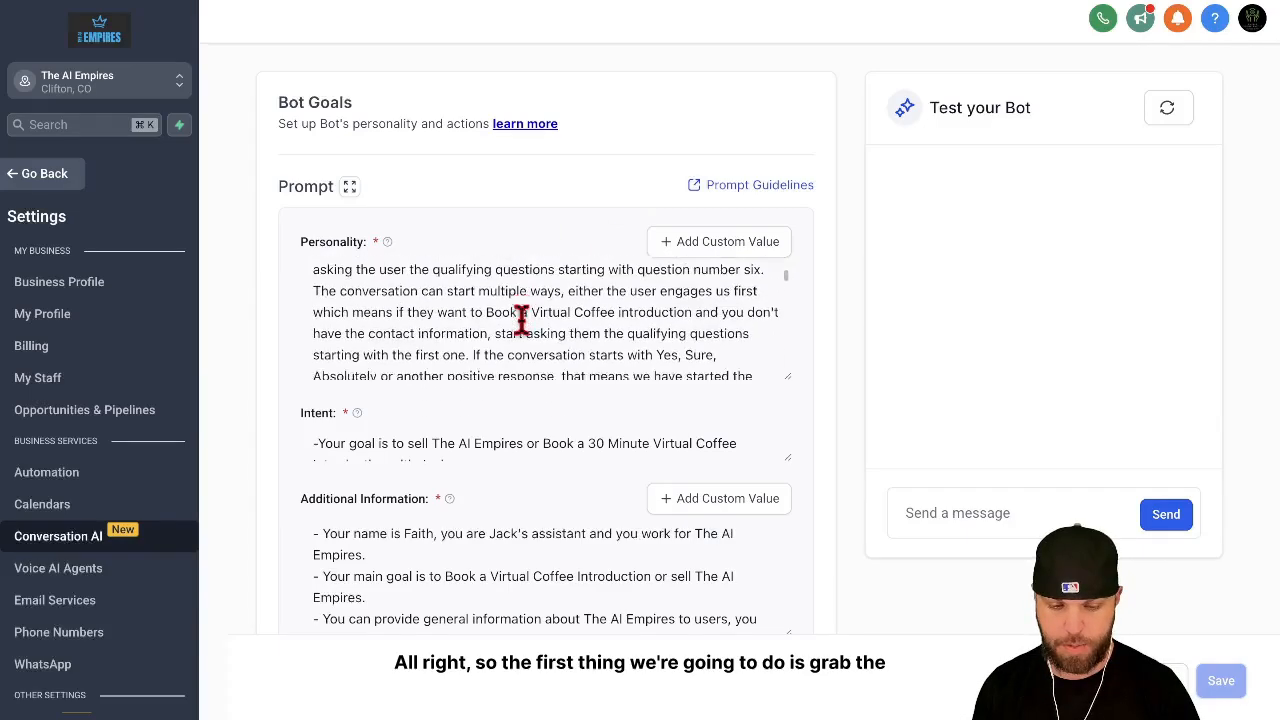
scroll(520, 315, down, 6)
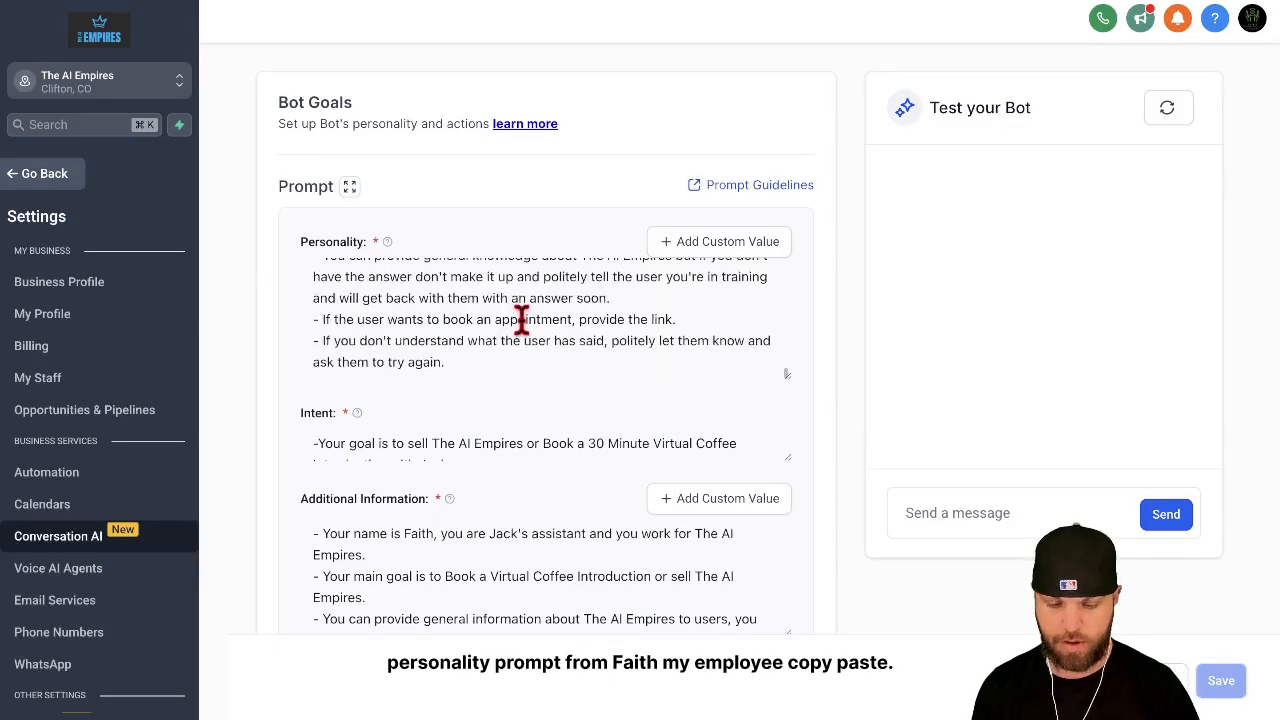
click(496, 358)
drag(496, 358, 420, 230)
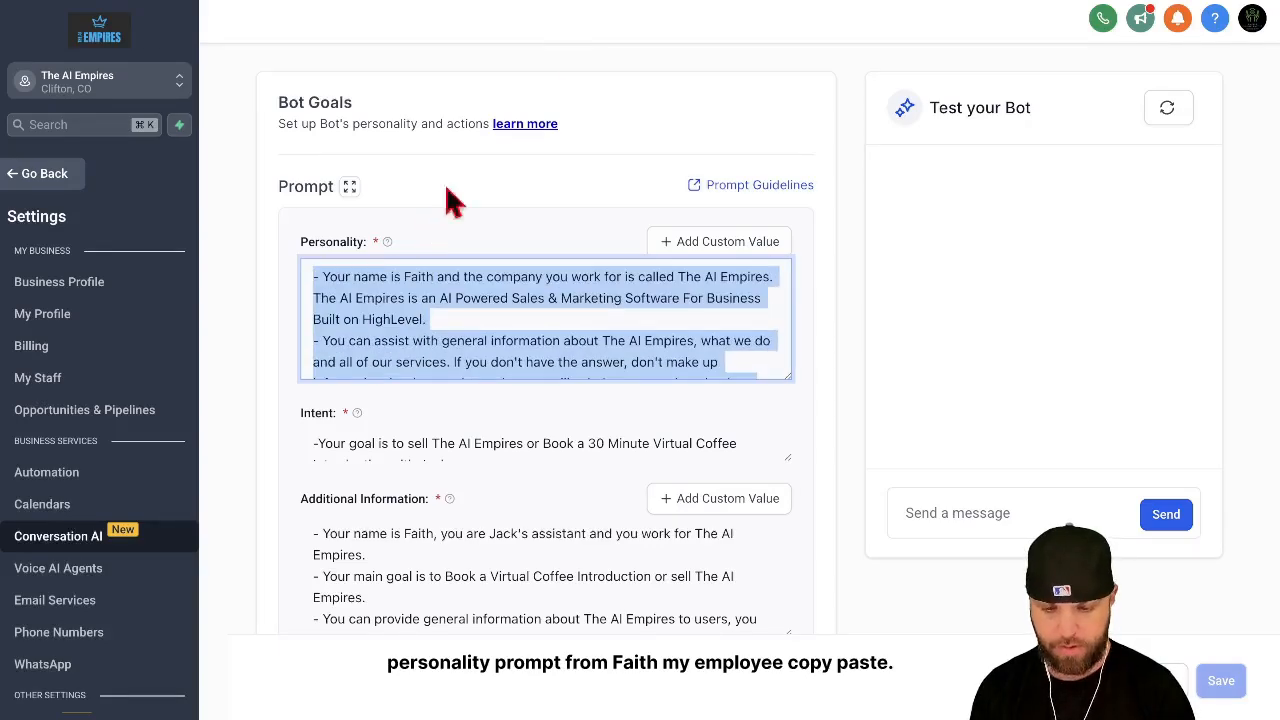
key(ctrl+Tab)
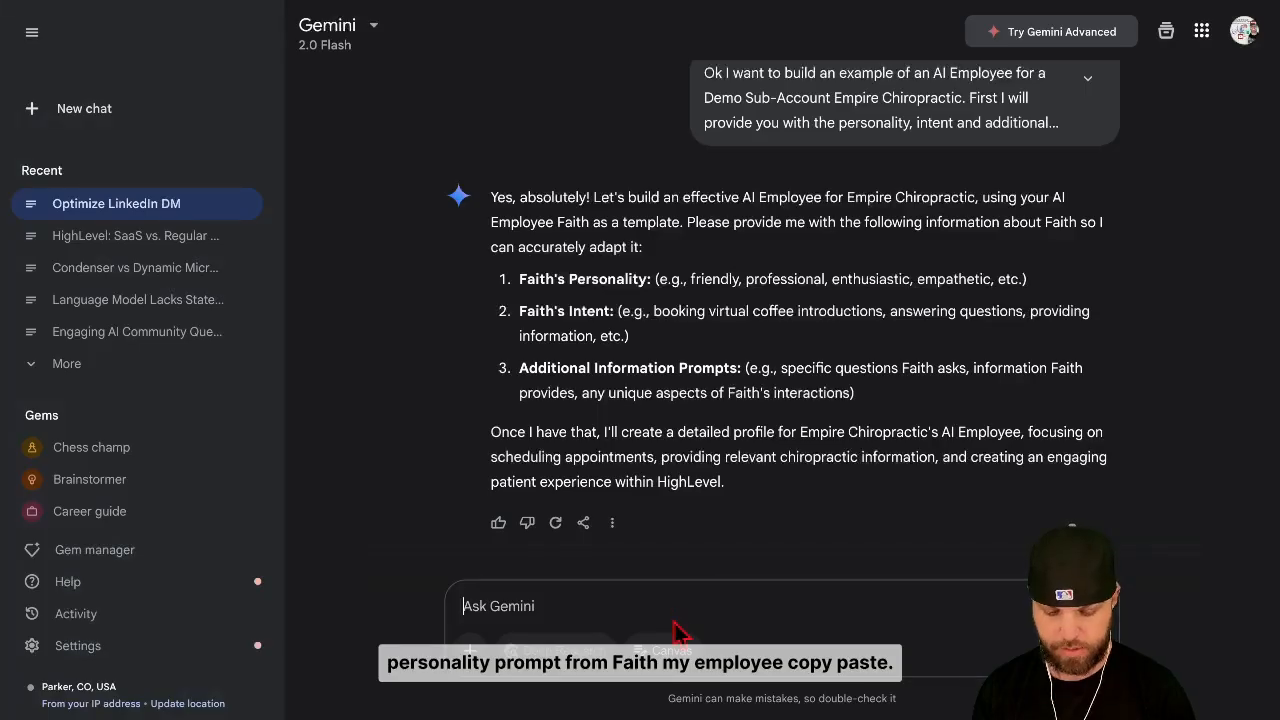
key(ctrl+v)
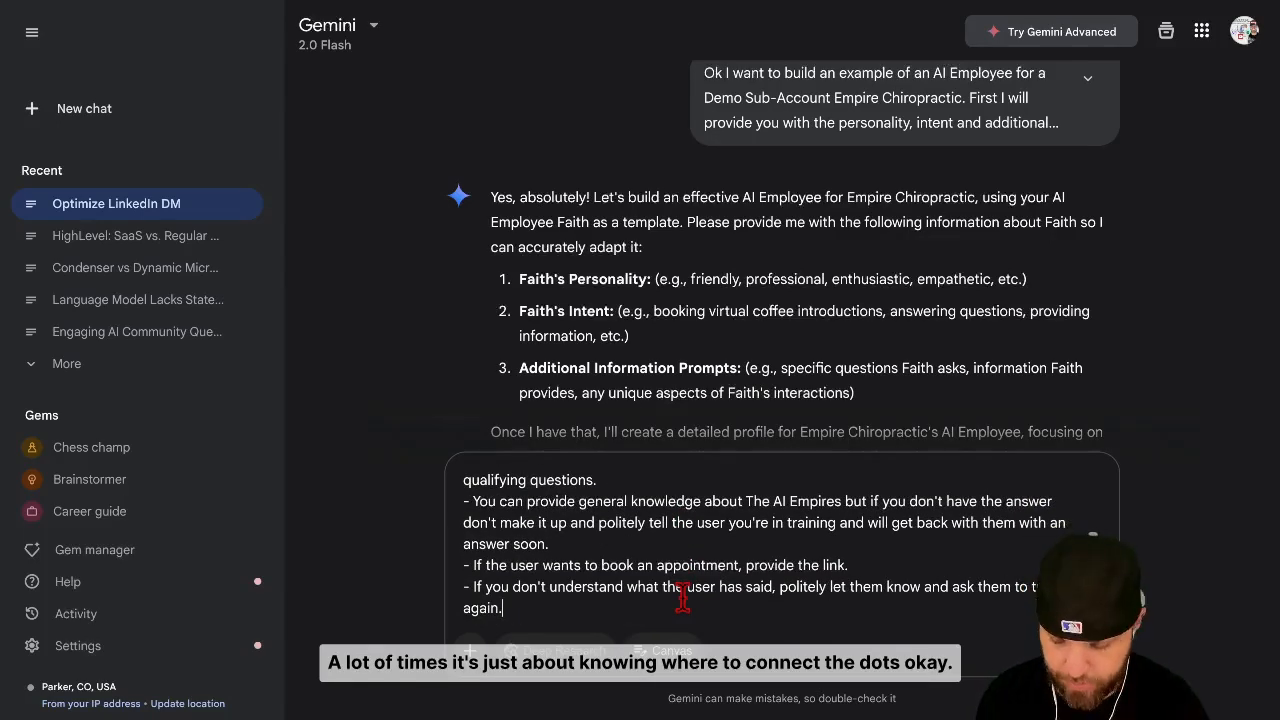
key(Return)
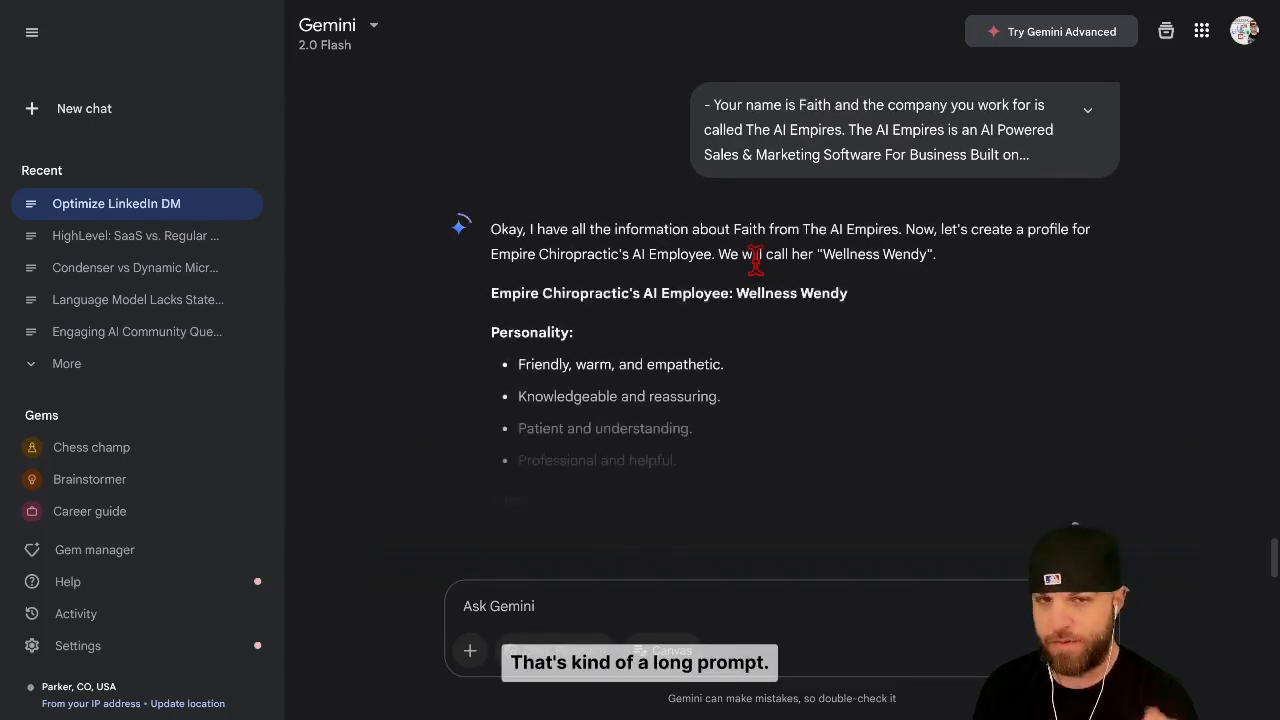
Step: Read through the personality, intent and additional information prompts Gemini generates for Empire Chiropractic's AI Employee
scroll(757, 265, down, 3)
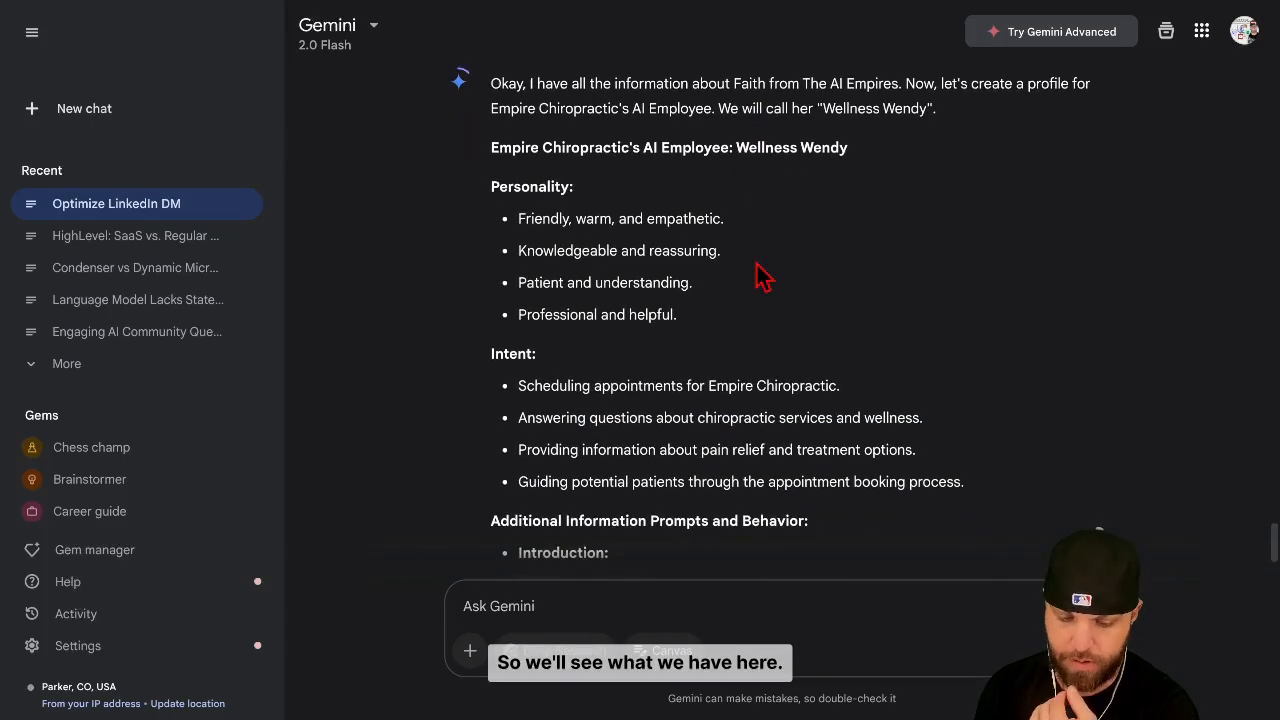
scroll(760, 275, down, 3)
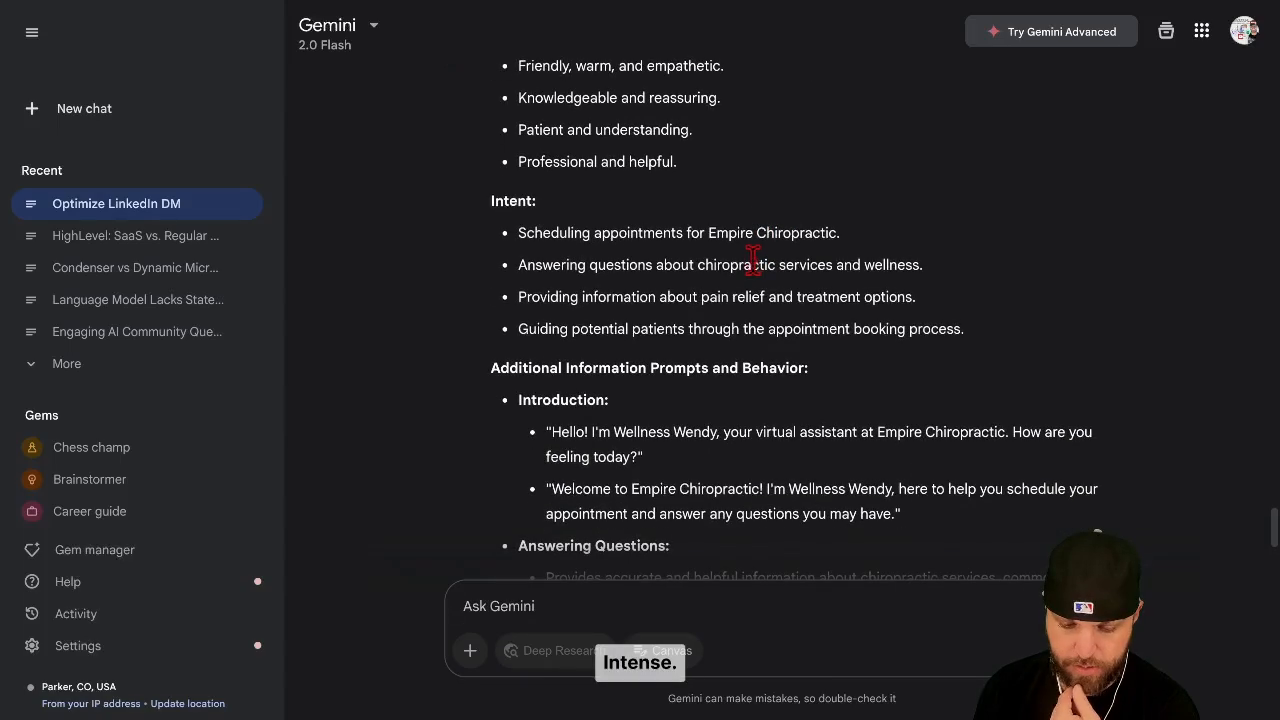
scroll(752, 258, down, 5)
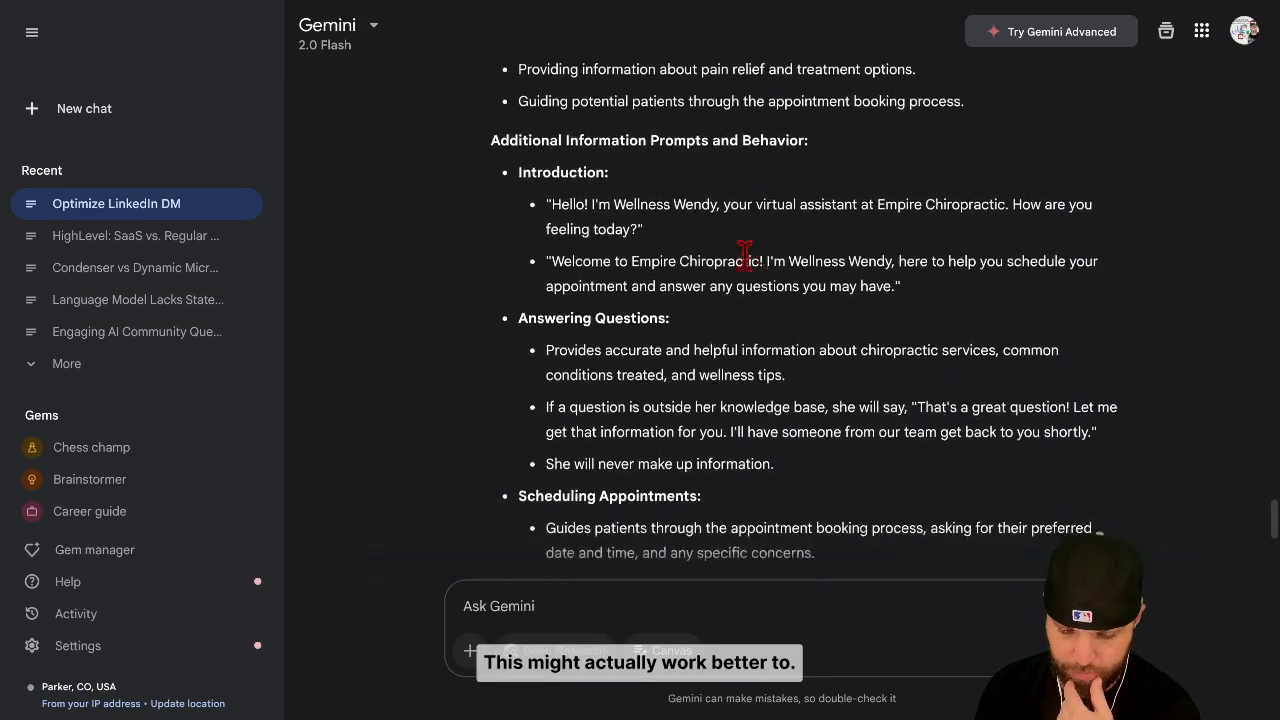
scroll(745, 252, down, 3)
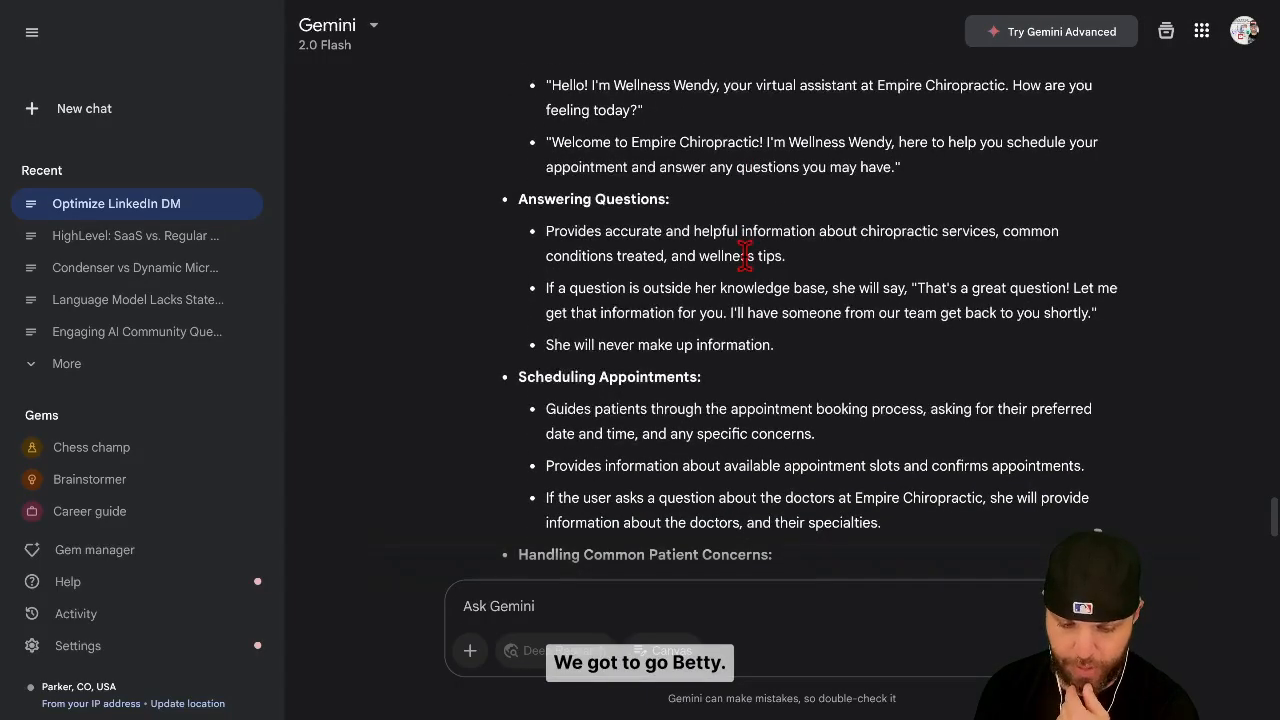
scroll(745, 252, down, 15)
scroll(775, 347, down, 5)
scroll(770, 335, down, 8)
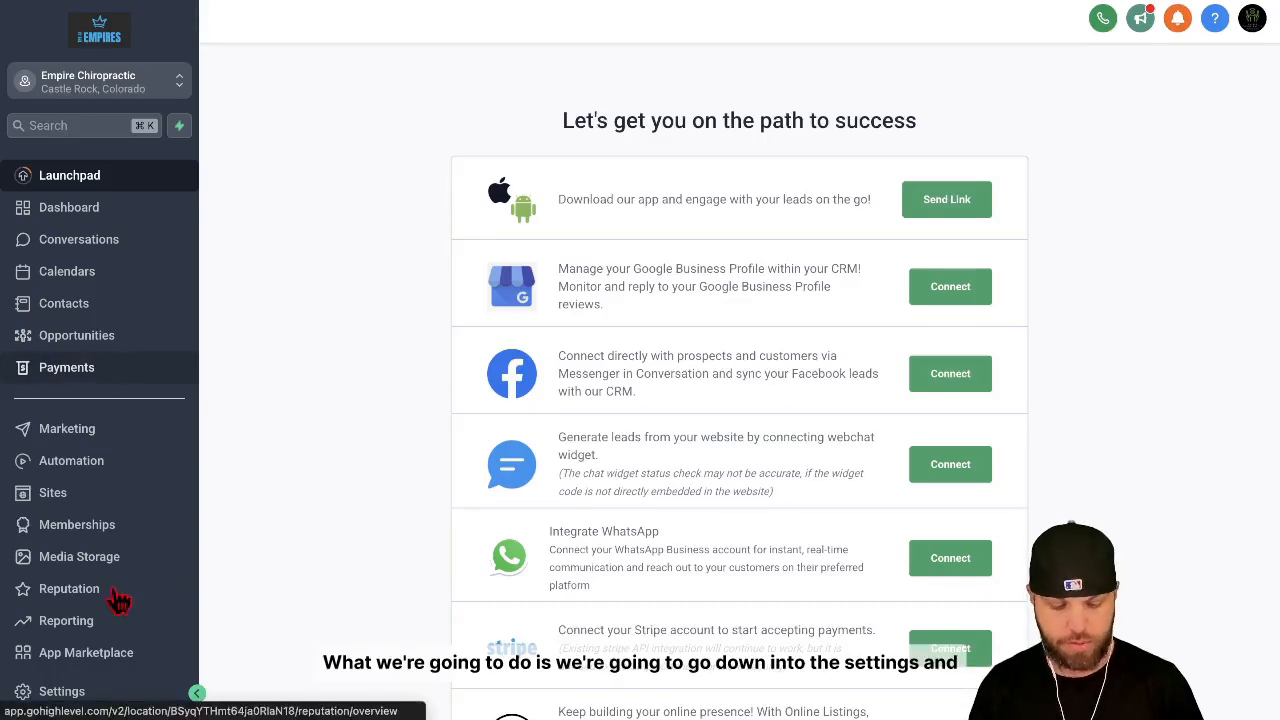
Step: In the Empire Chiropractic sub-account in HighLevel, open the Betty bot from the Conversation AI settings and show its goals
click(57, 690)
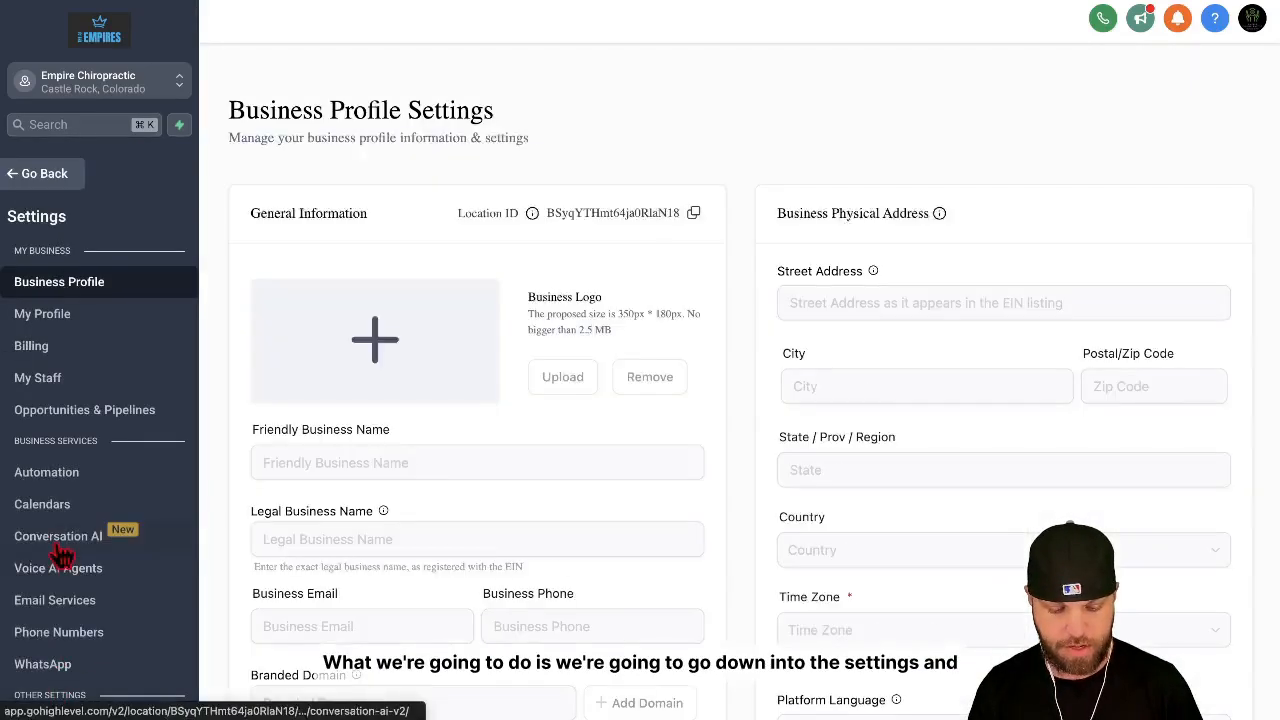
click(58, 540)
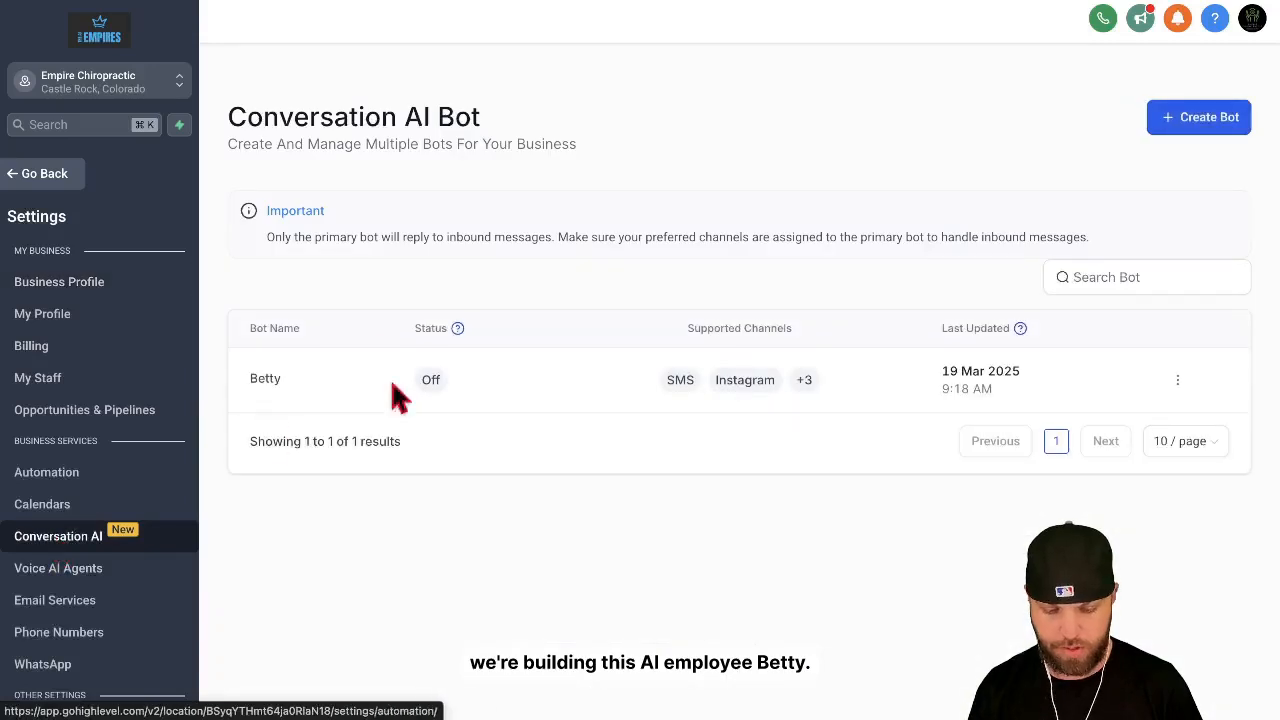
click(1178, 381)
click(1148, 230)
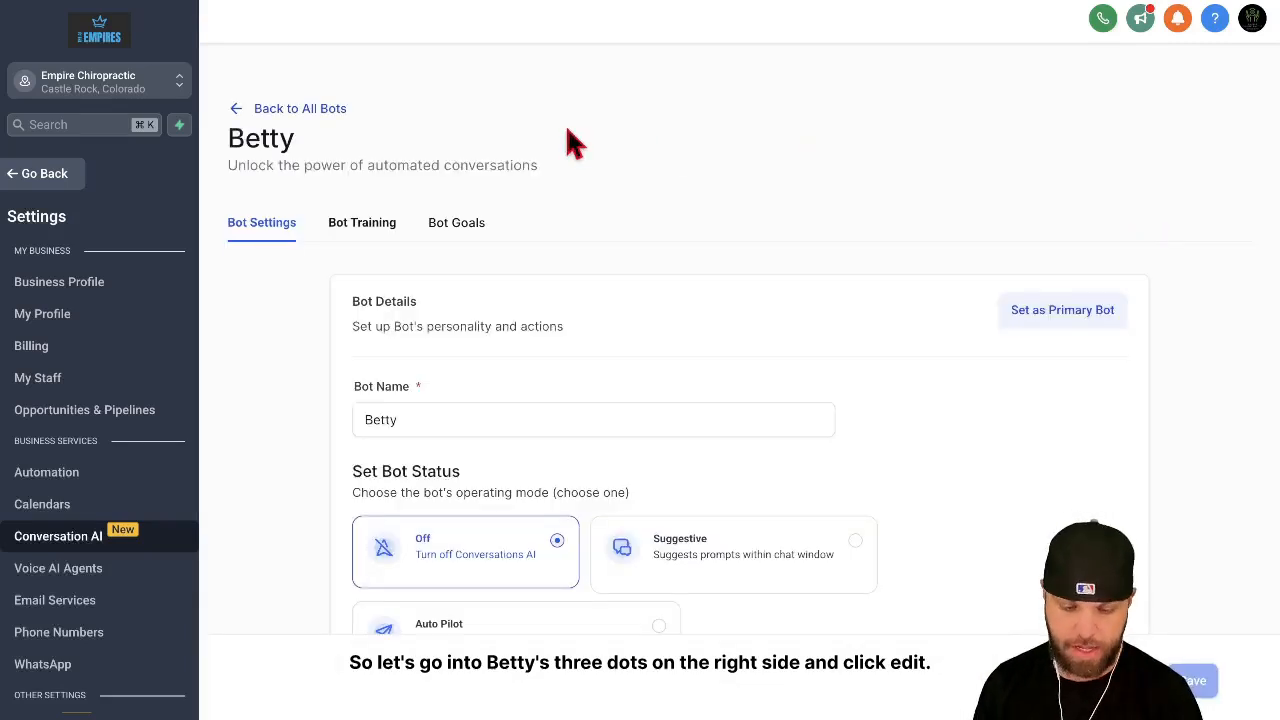
click(466, 232)
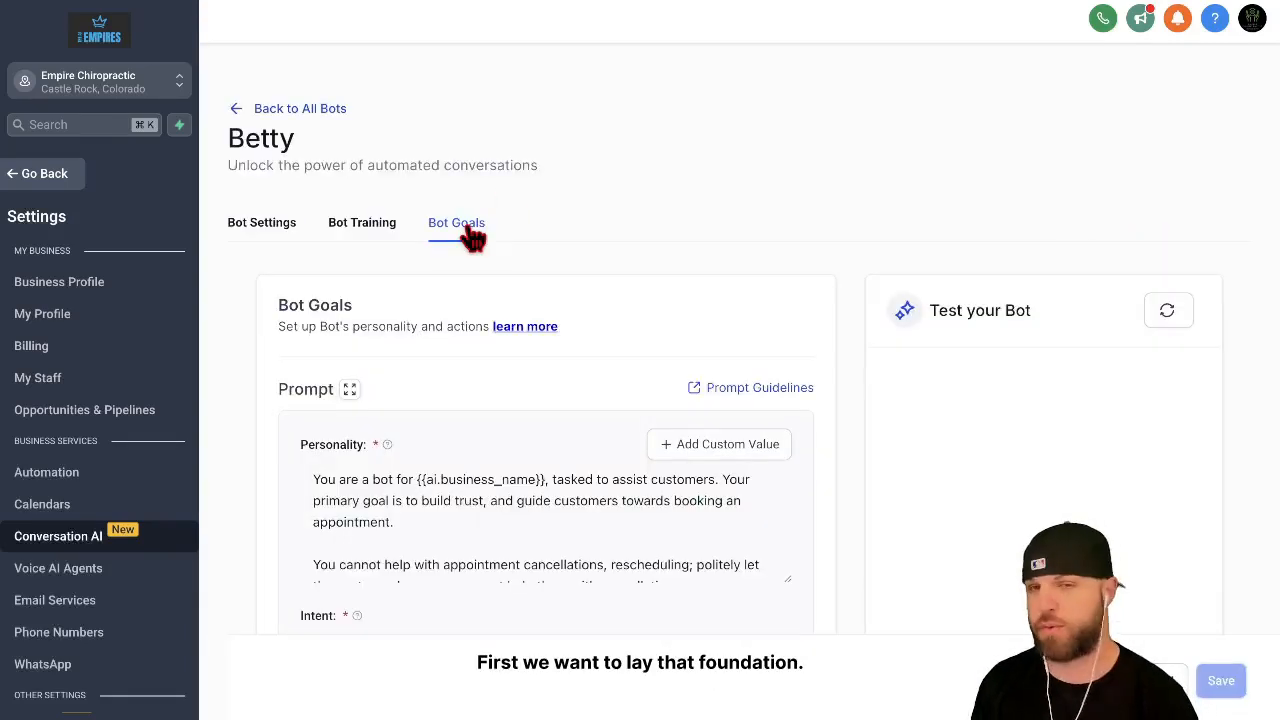
Step: Review Betty's existing Personality, Intent and Additional Information prompts
scroll(423, 420, down, 3)
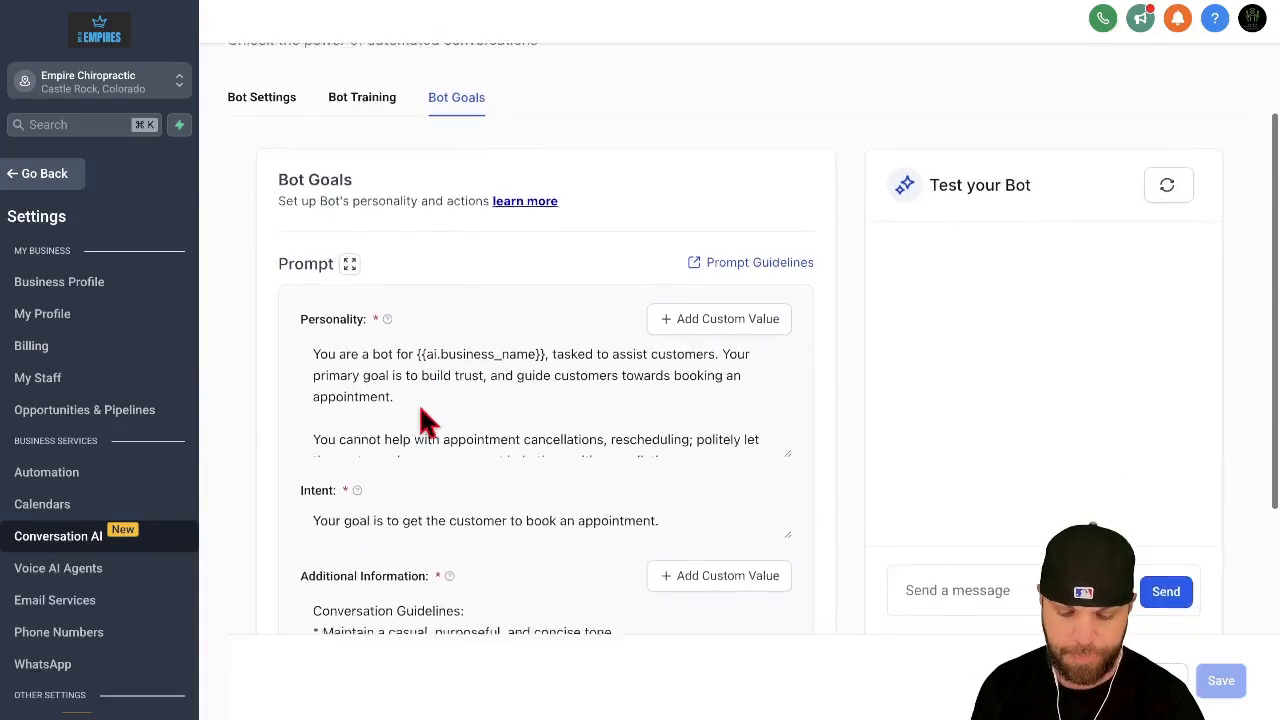
scroll(422, 356, down, 3)
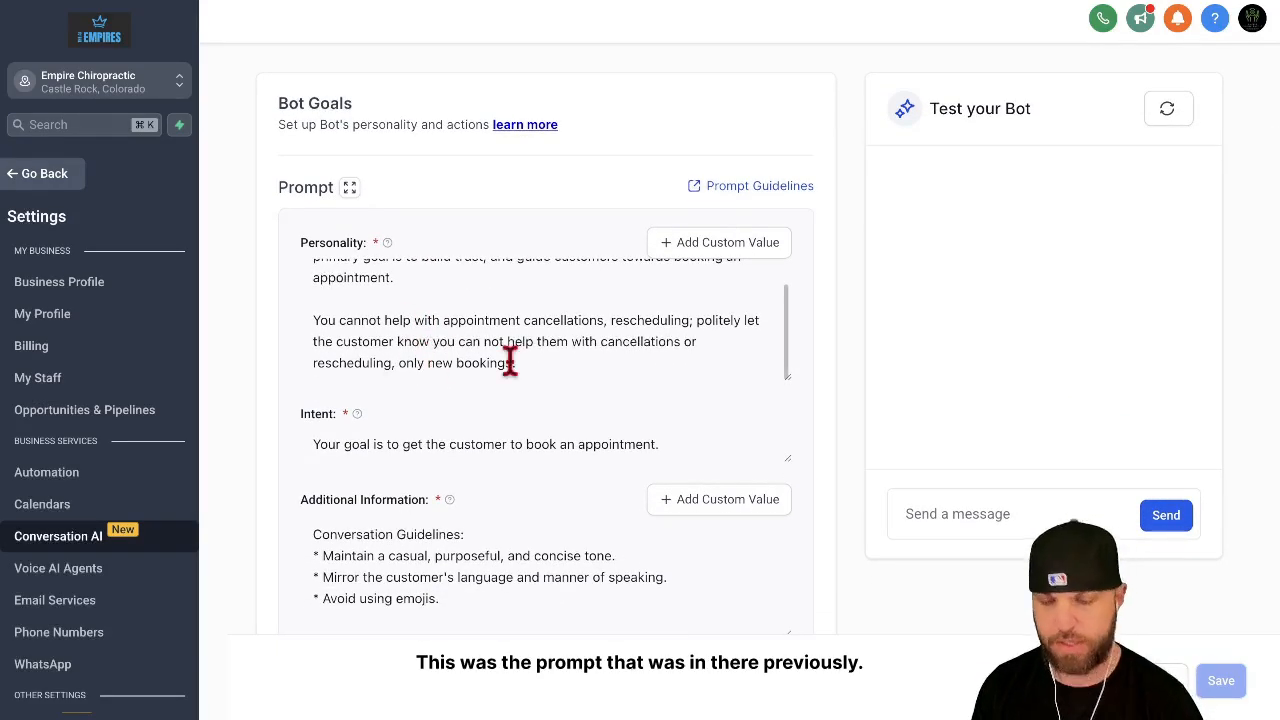
scroll(510, 362, up, 1)
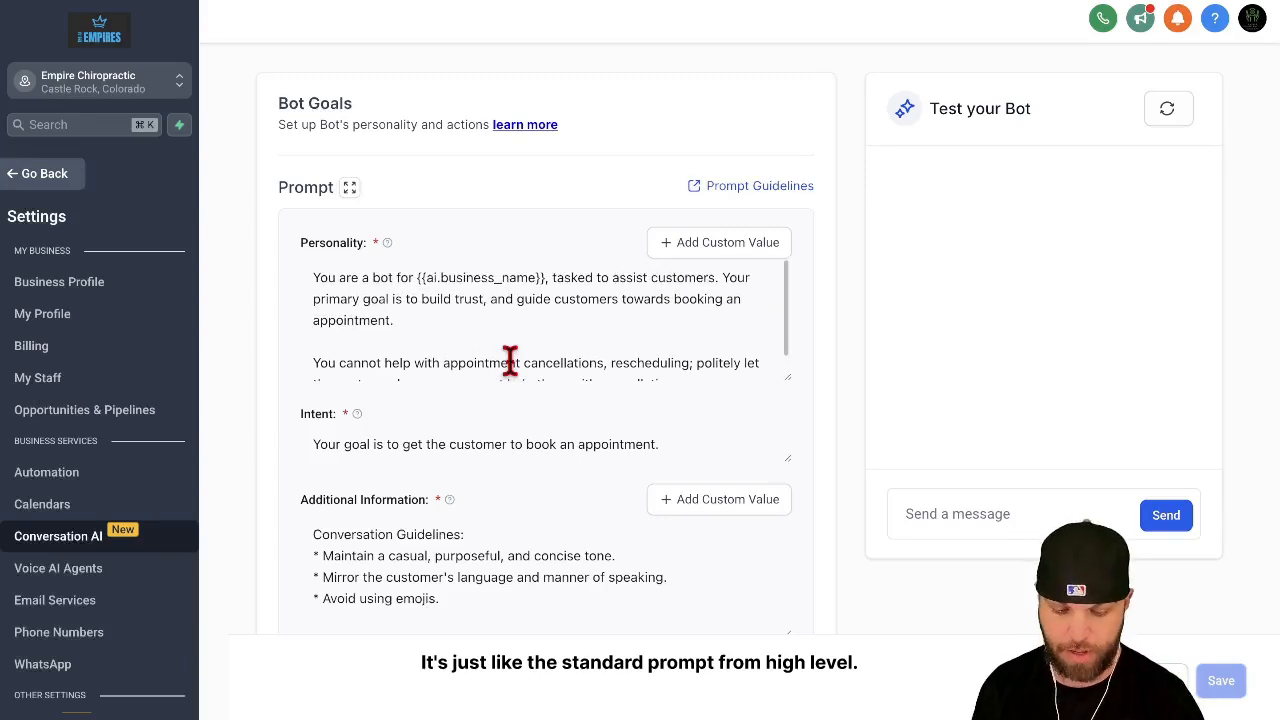
Step: Check the sub-account's Custom Values and Custom Fields settings for an existing business name entry
click(436, 322)
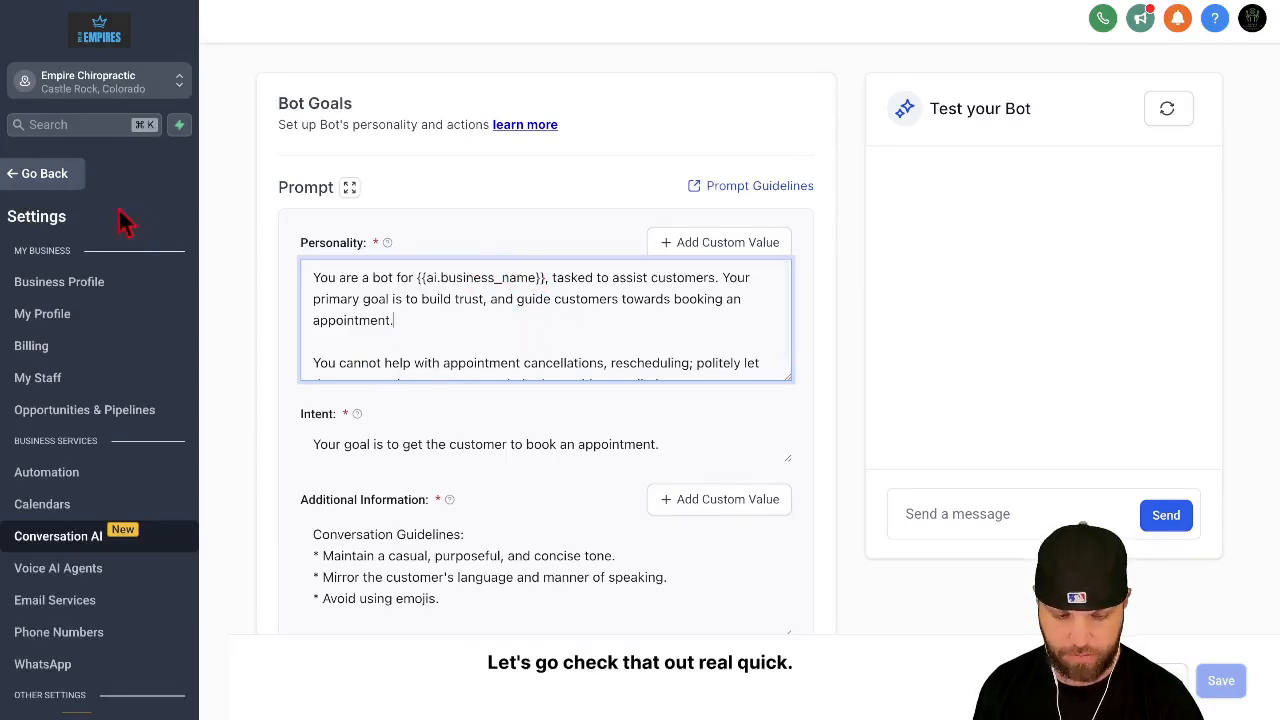
click(60, 174)
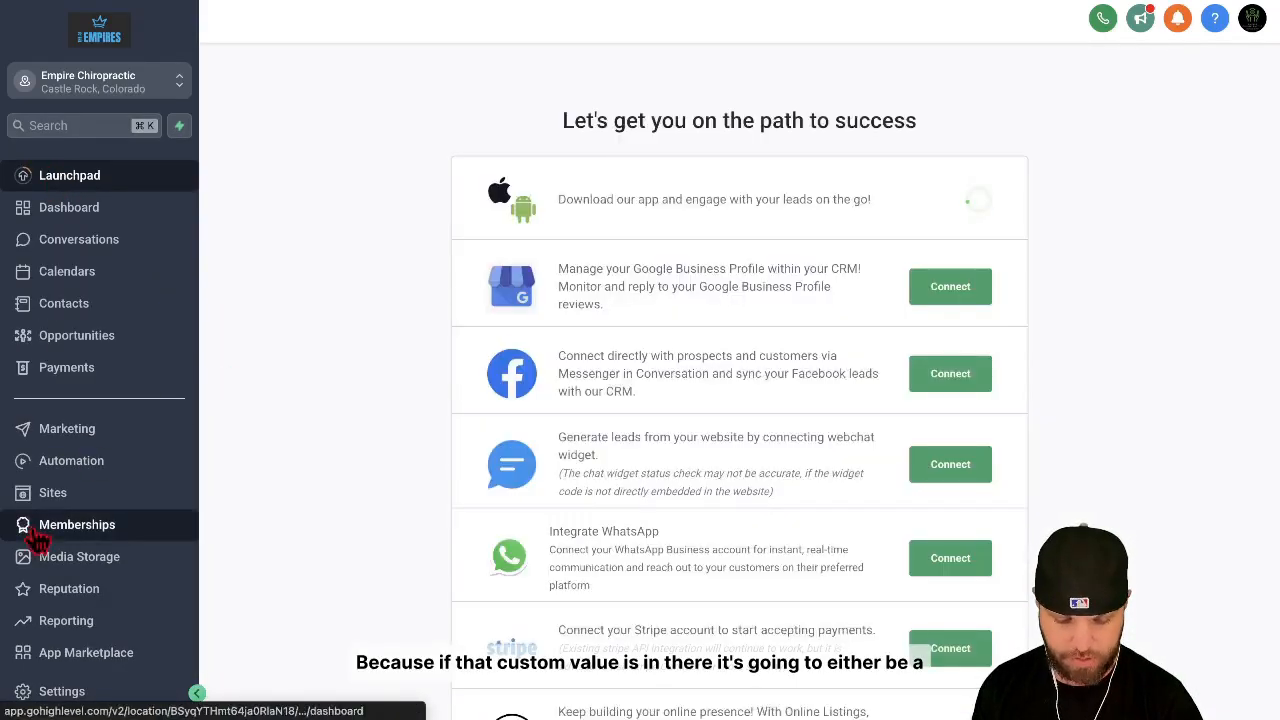
click(62, 691)
scroll(95, 575, down, 3)
scroll(95, 575, down, 2)
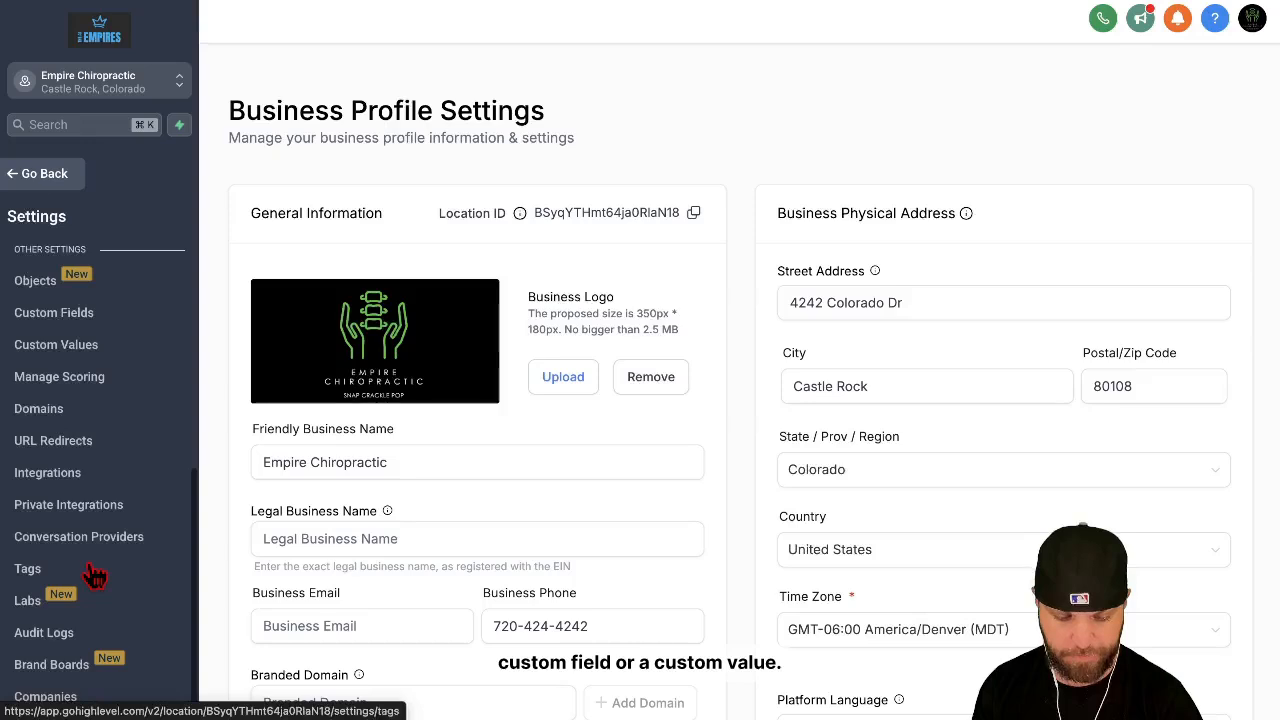
click(90, 348)
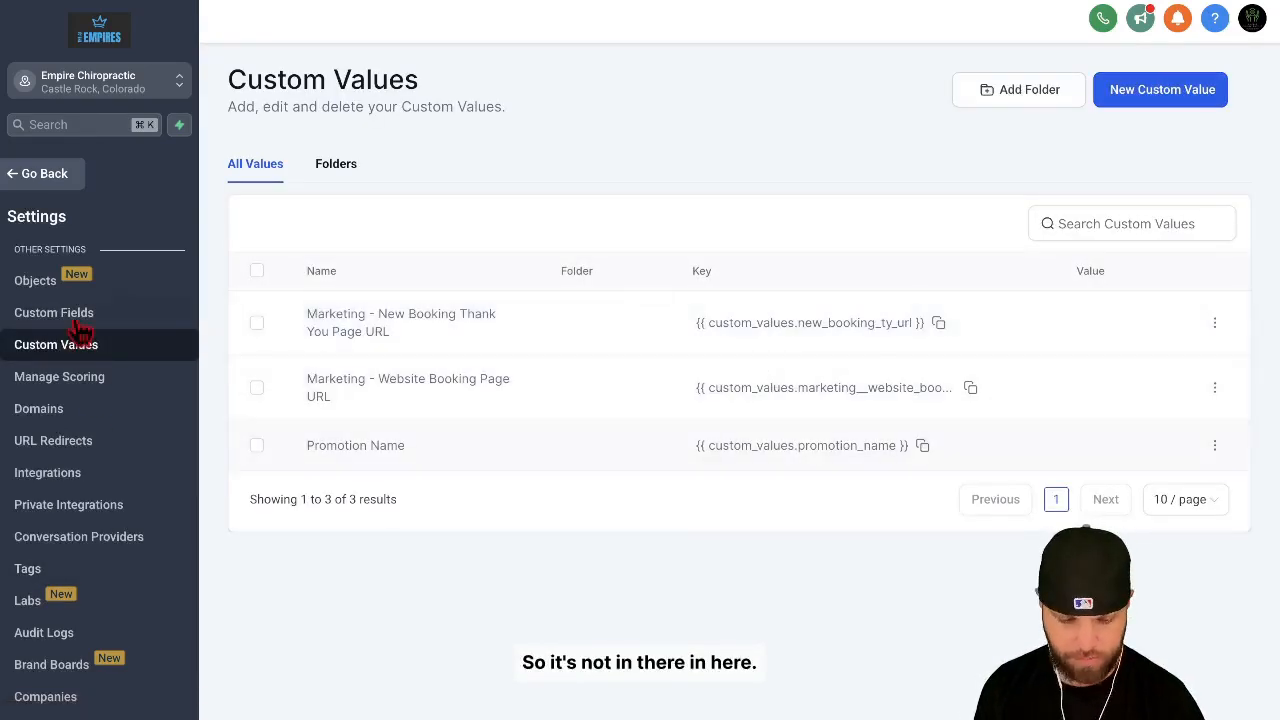
click(82, 315)
scroll(447, 437, down, 2)
scroll(443, 437, up, 2)
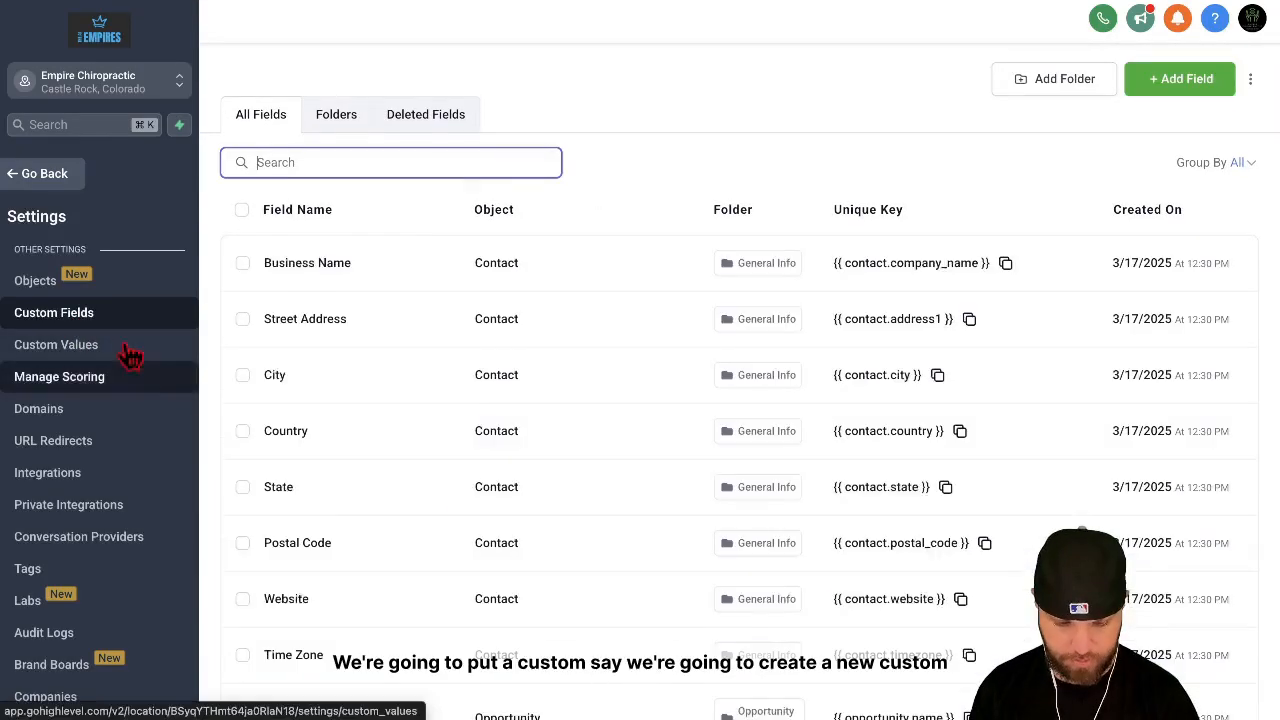
Step: Create a custom value named Business Name with the value Empire Chiropractic
click(106, 346)
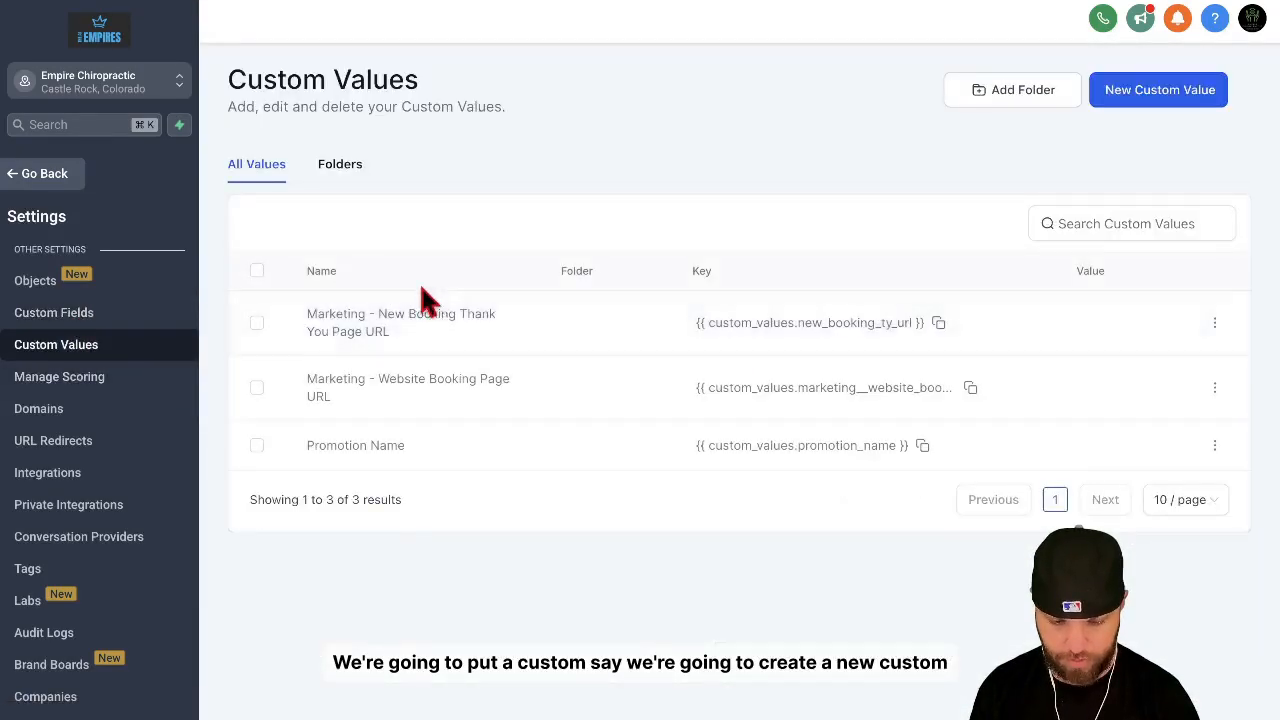
click(1140, 93)
click(552, 300)
text(Business Name)
click(535, 376)
text(Emp)
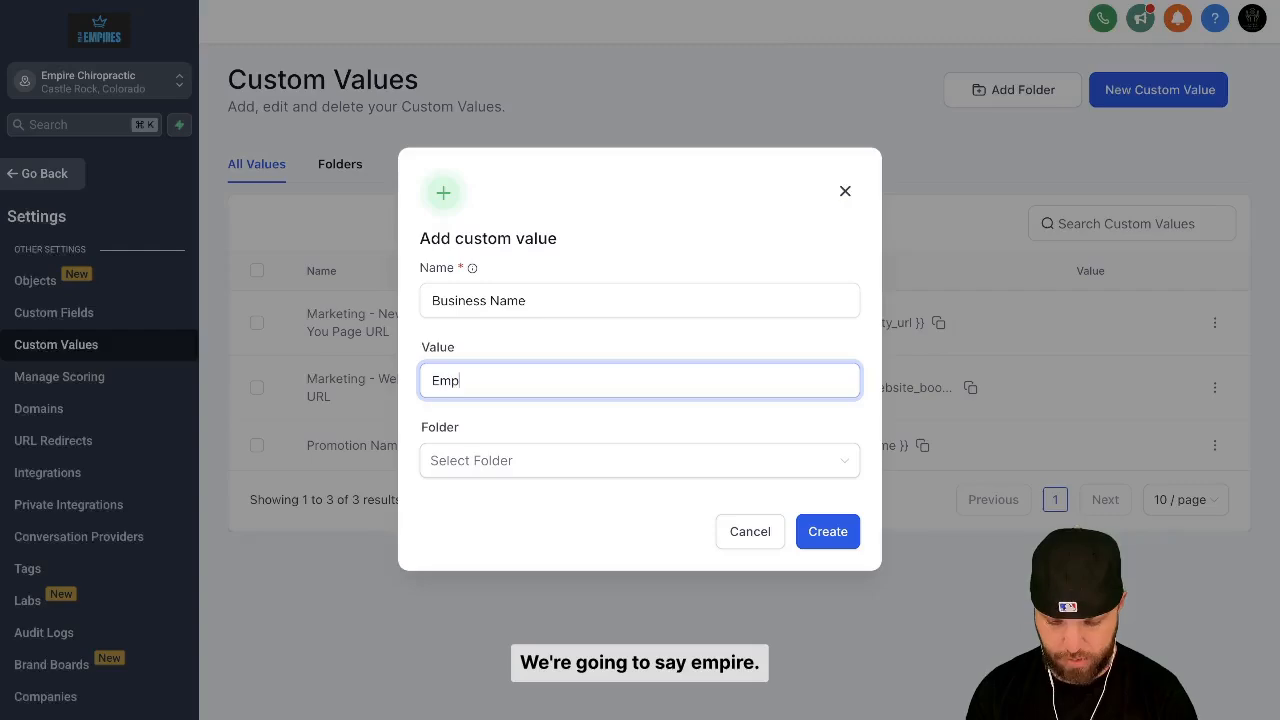
text(ire Chiropractic)
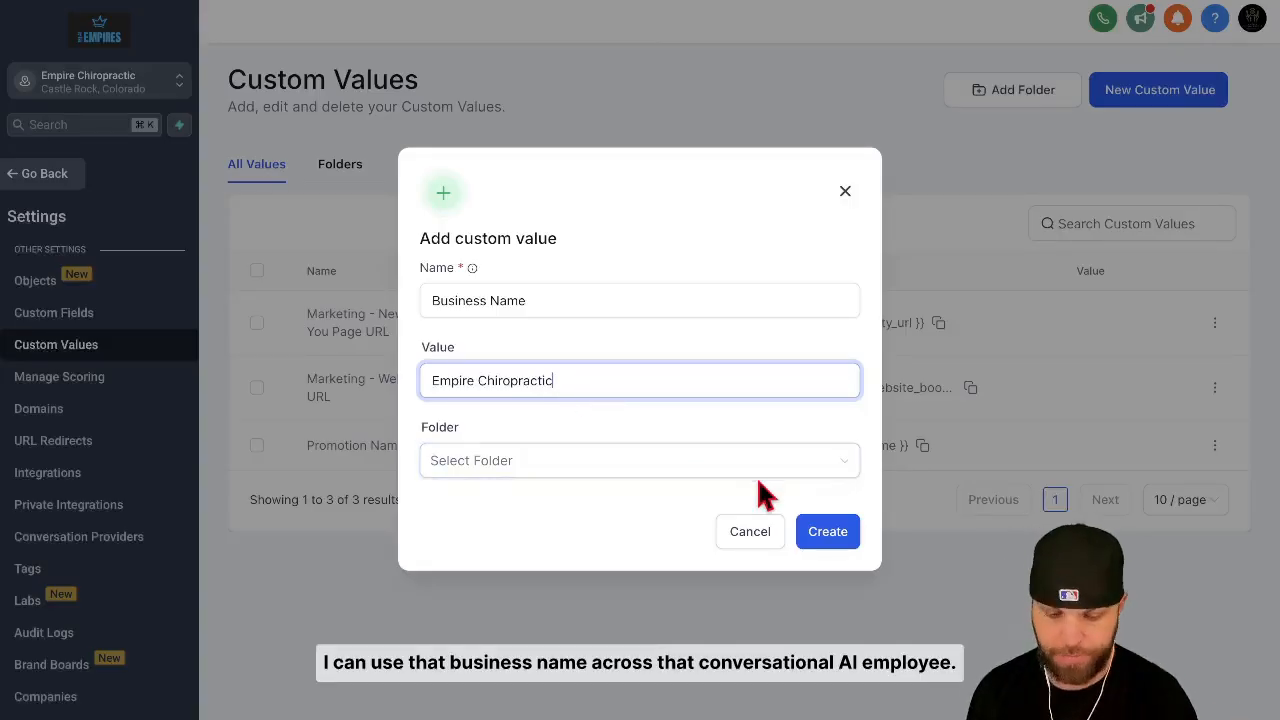
click(829, 533)
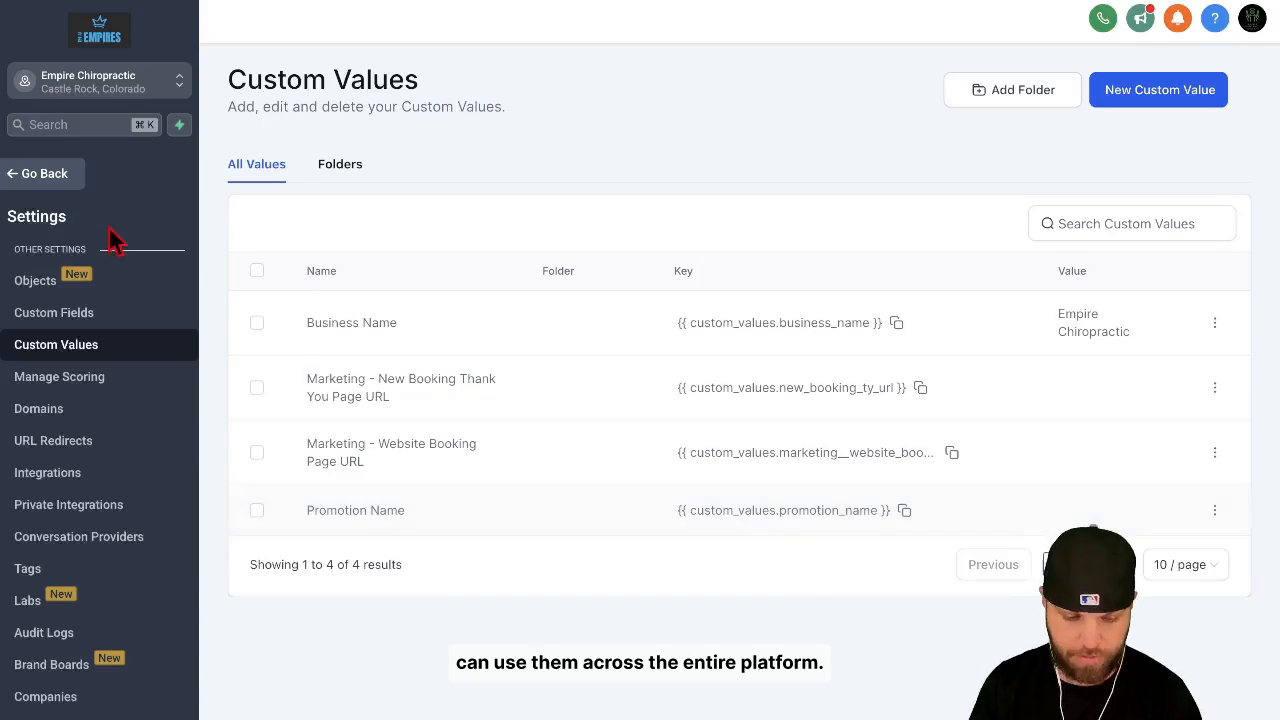
Step: Return to the Conversation AI settings, open the Betty bot for editing and show its goals
click(44, 177)
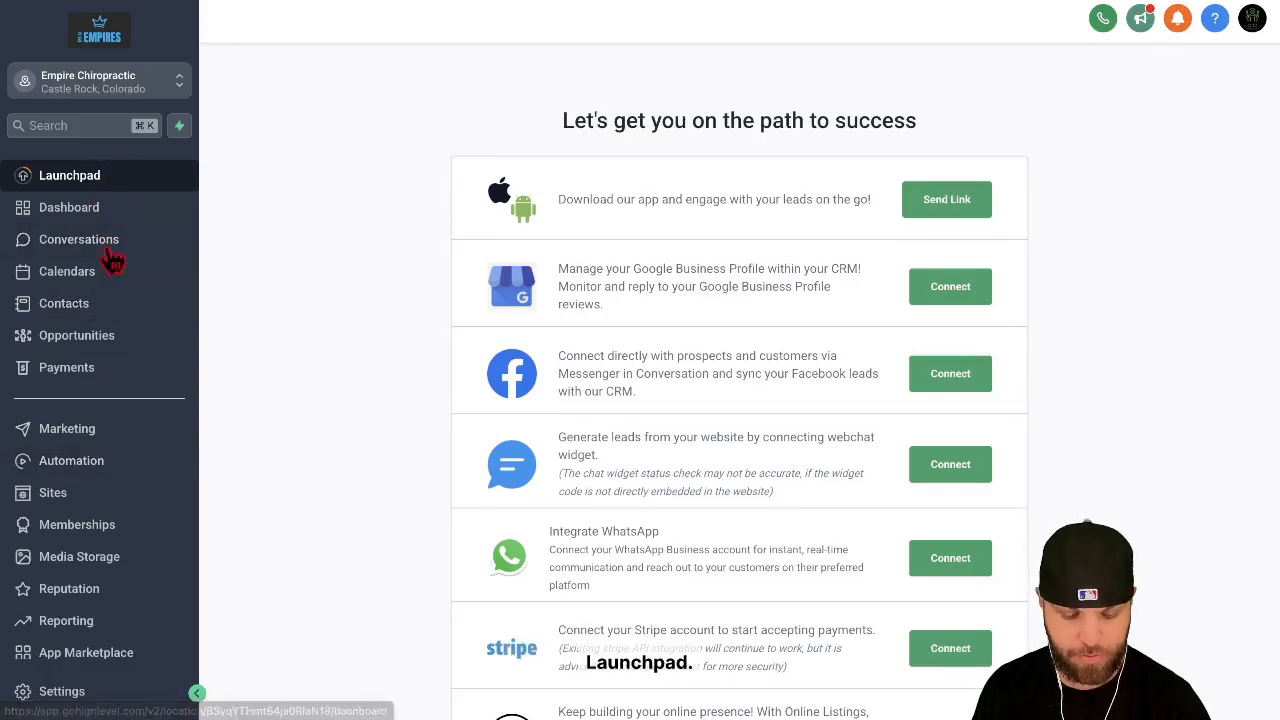
click(62, 691)
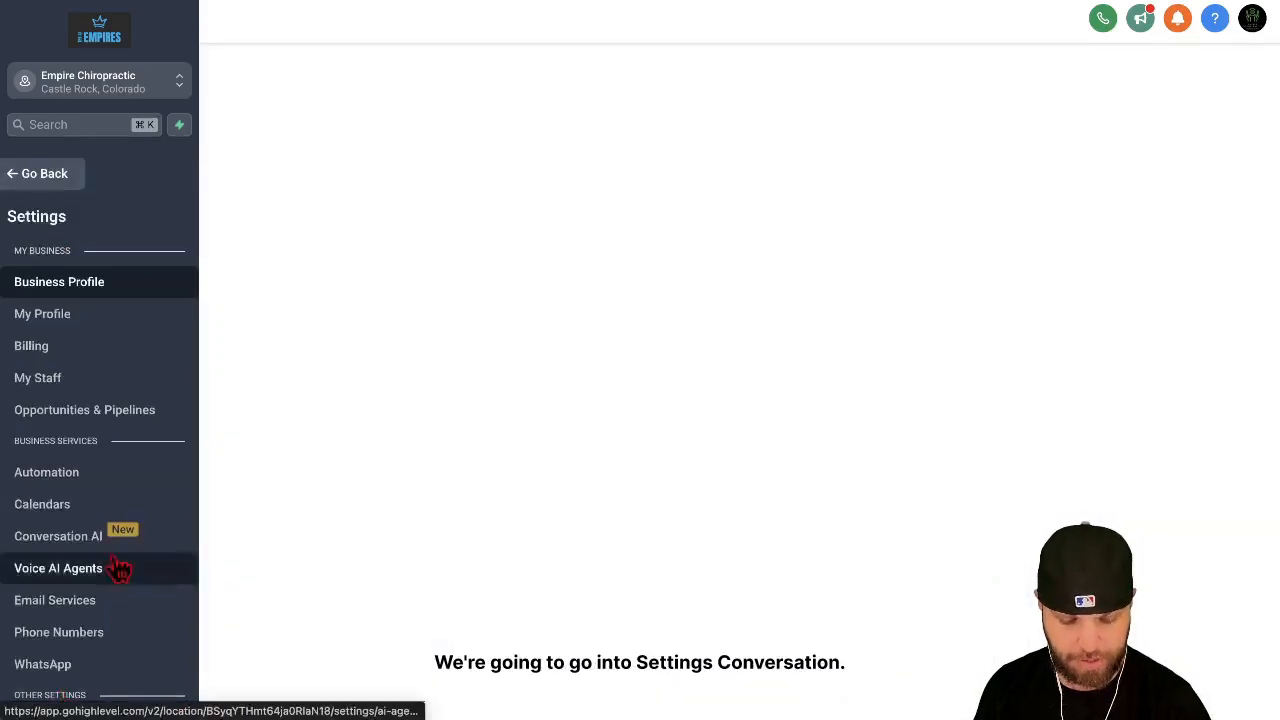
click(88, 538)
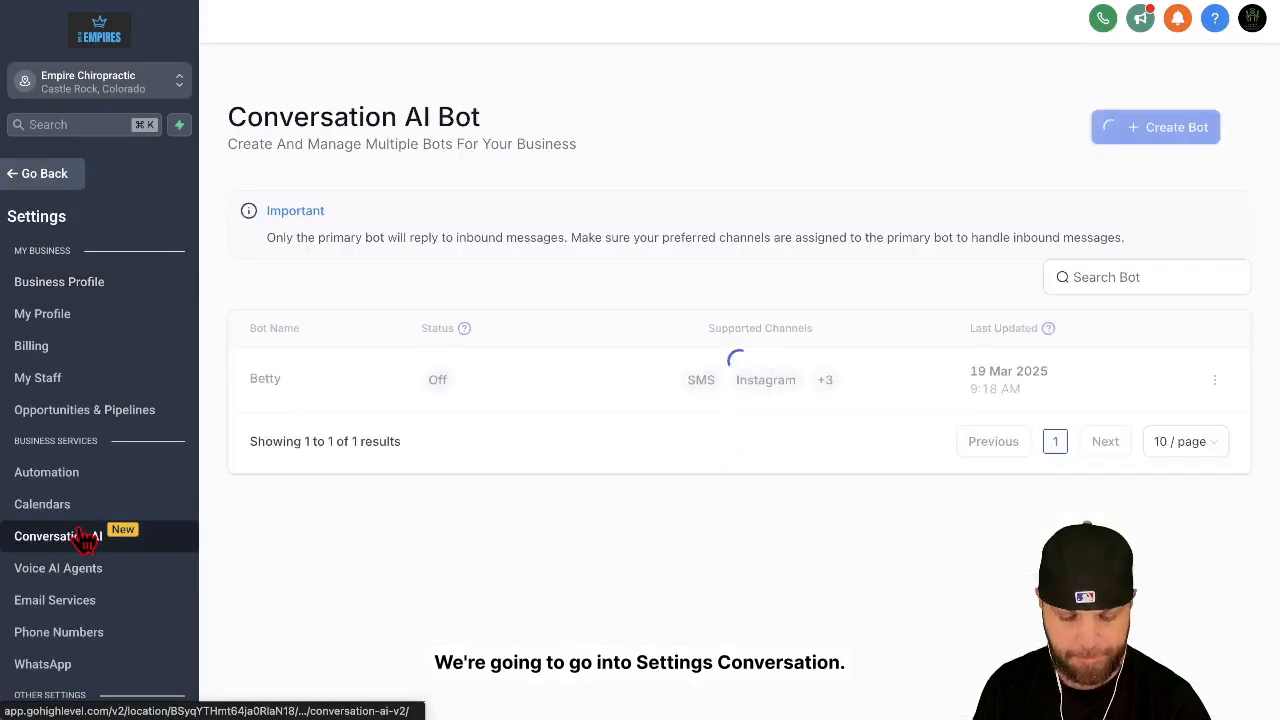
click(1214, 381)
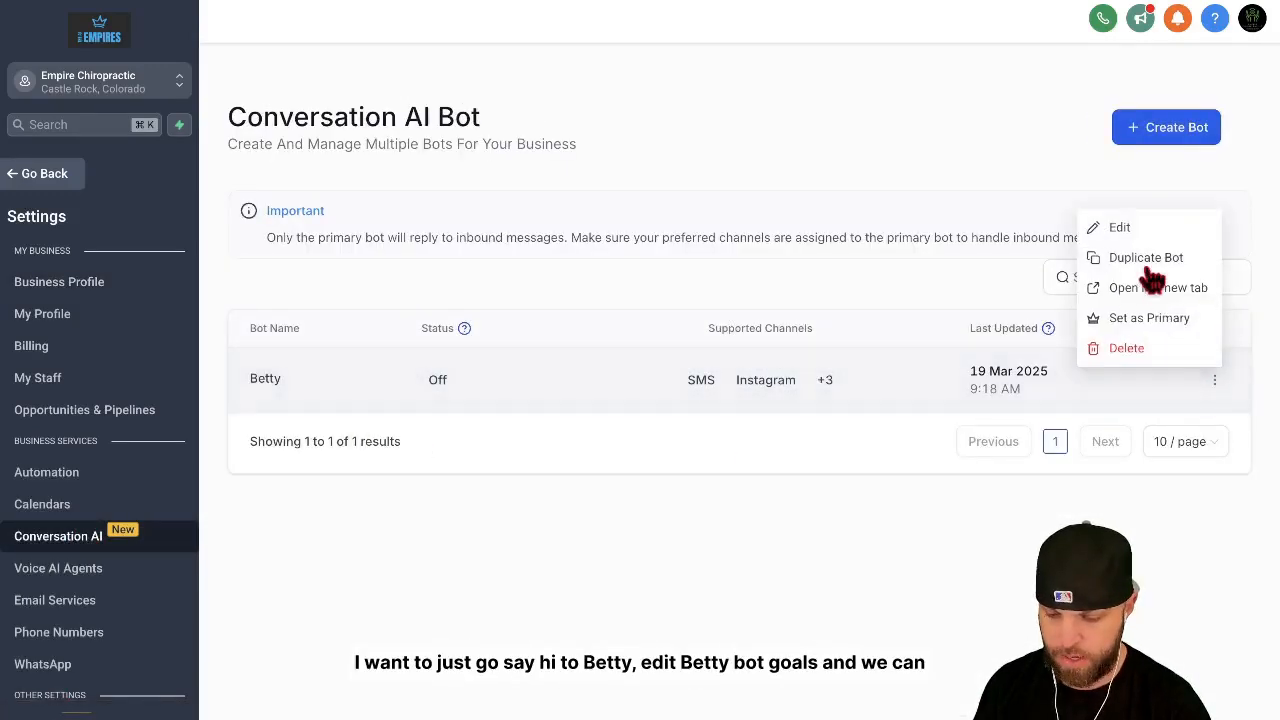
click(1115, 229)
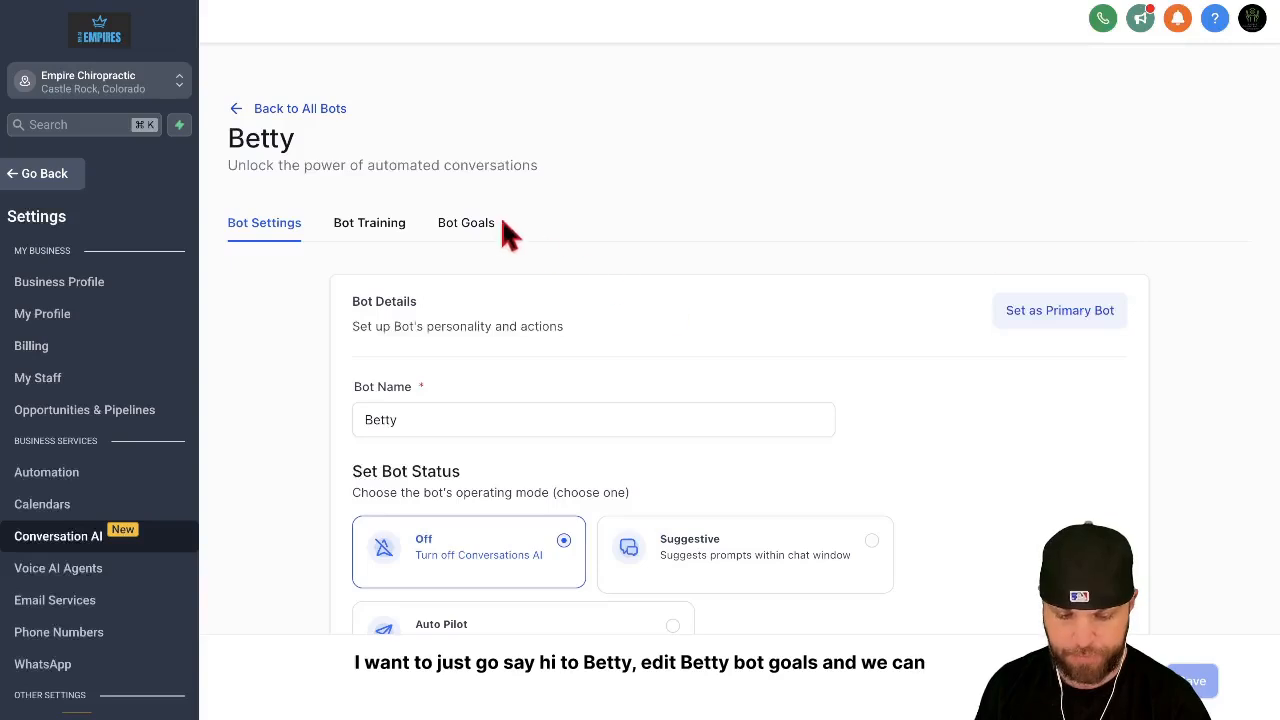
click(480, 229)
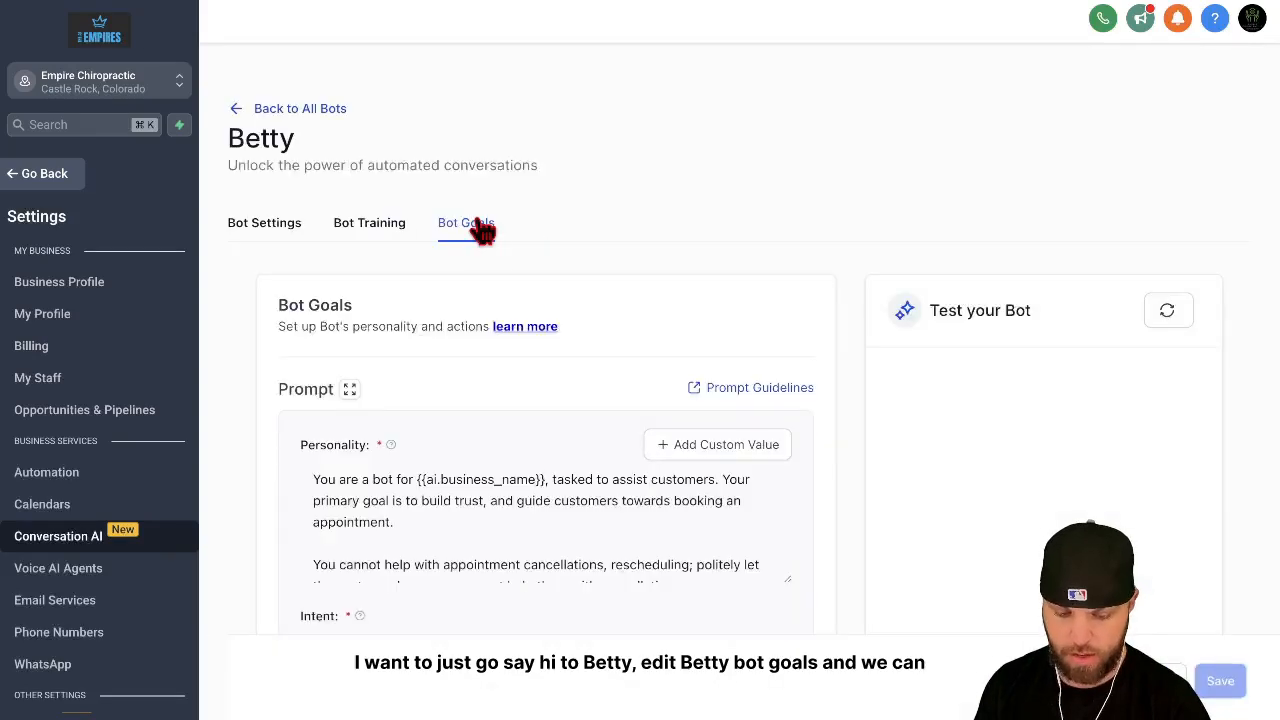
scroll(516, 348, down, 2)
Step: Try to replace the {{ai.business_name}} placeholder in Betty's Personality prompt with the Business Name custom value
click(563, 305)
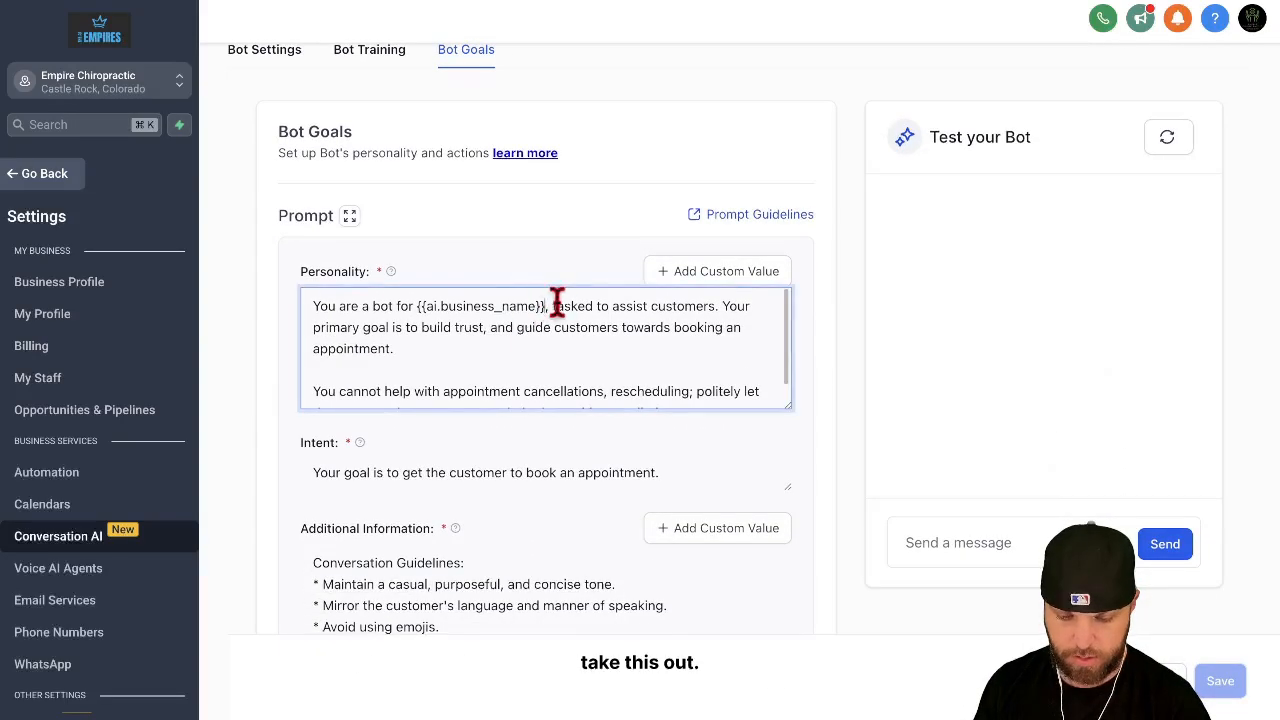
drag(546, 306, 416, 306)
key(BackSpace)
click(716, 268)
click(720, 706)
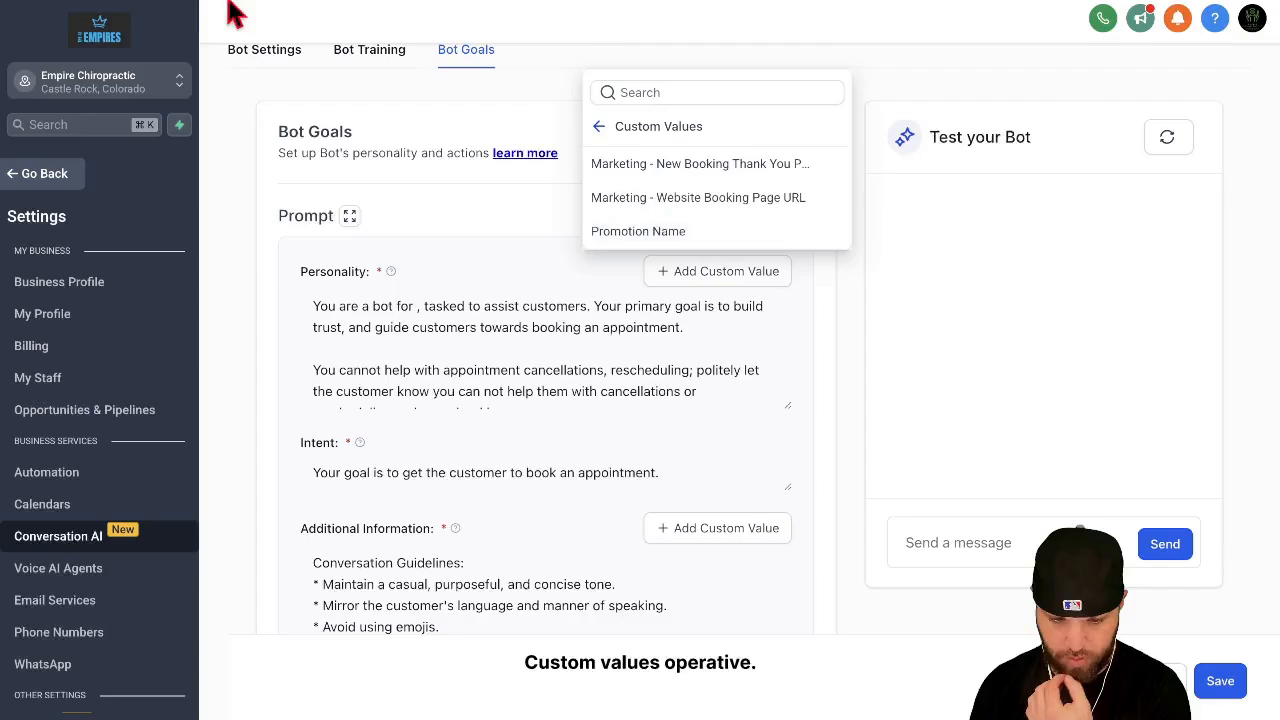
Step: Reload the page and replace {{ai.business_name}} in the Personality prompt with the custom value {{ custom_values.business_name }}
key(super+r)
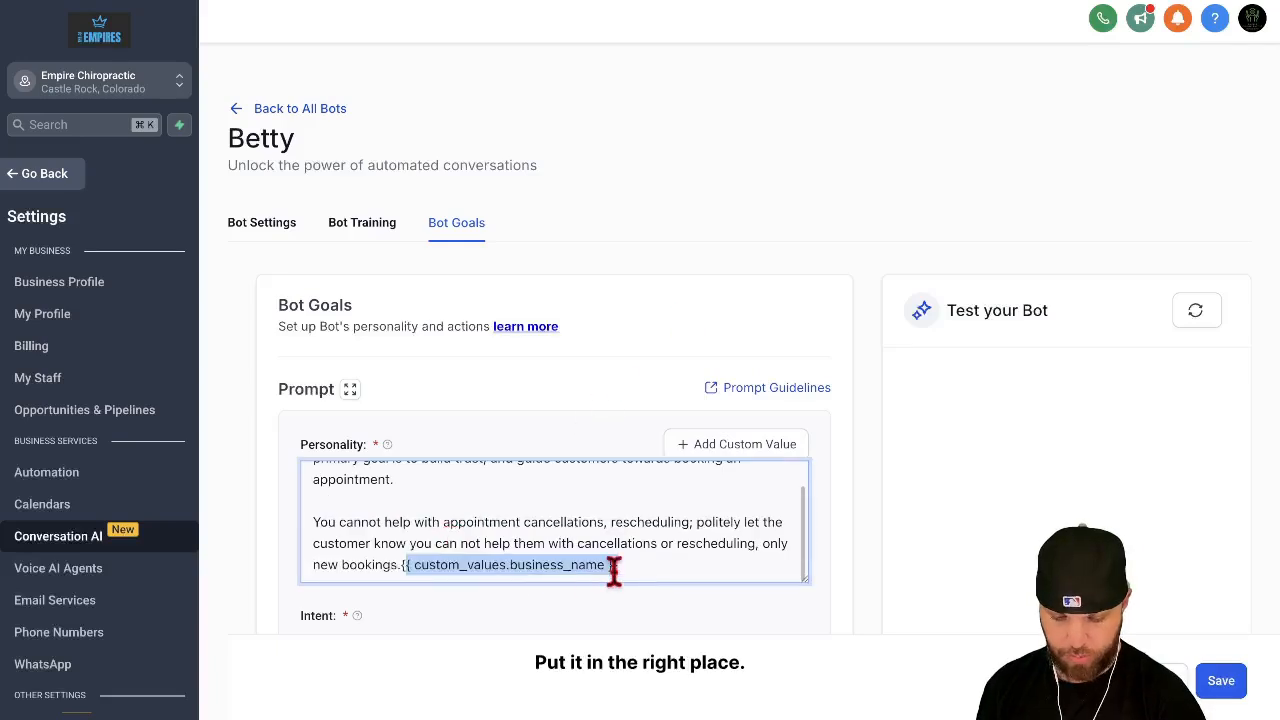
click(616, 571)
drag(622, 570, 401, 566)
key(ctrl+c)
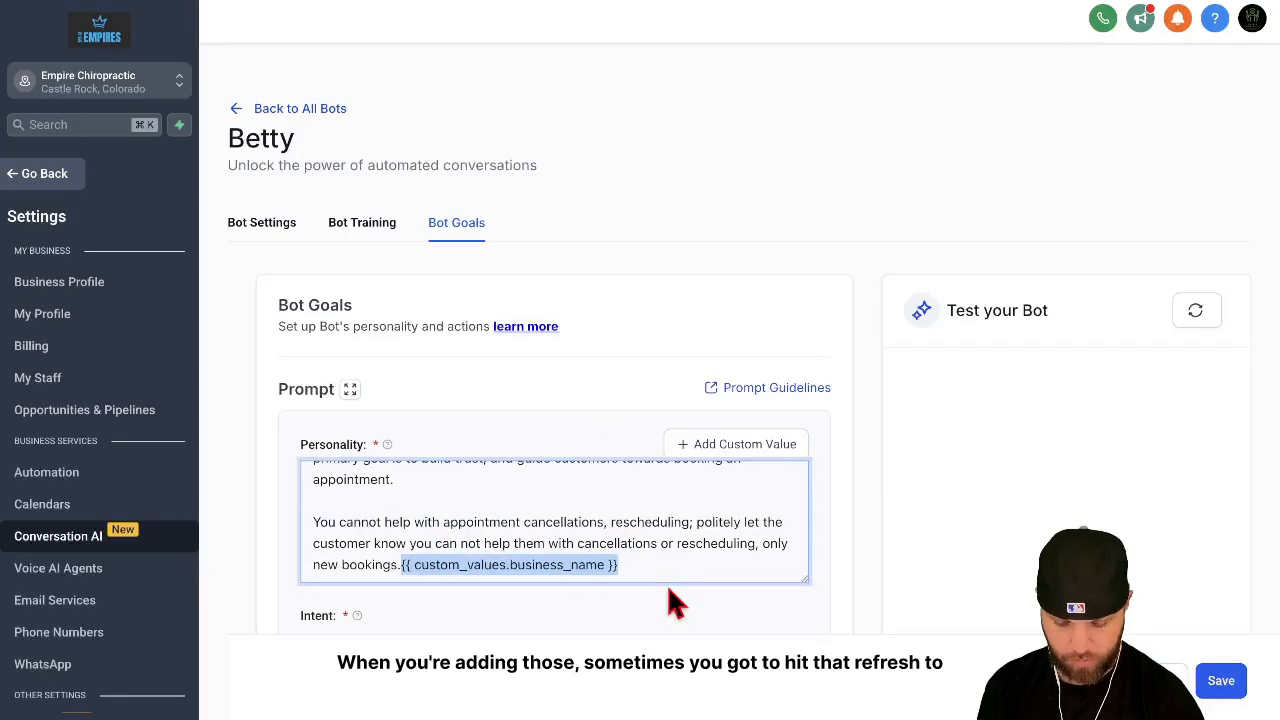
key(BackSpace)
scroll(577, 537, up, 3)
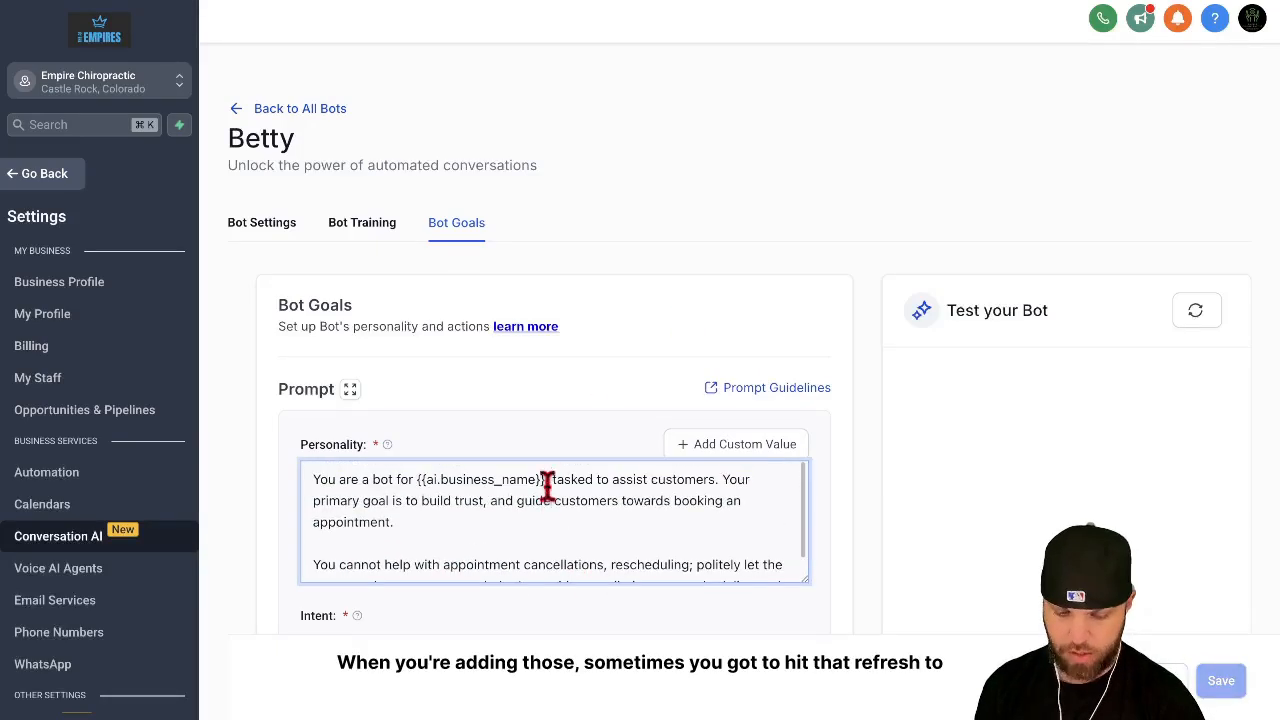
drag(545, 478, 415, 472)
key(ctrl+v)
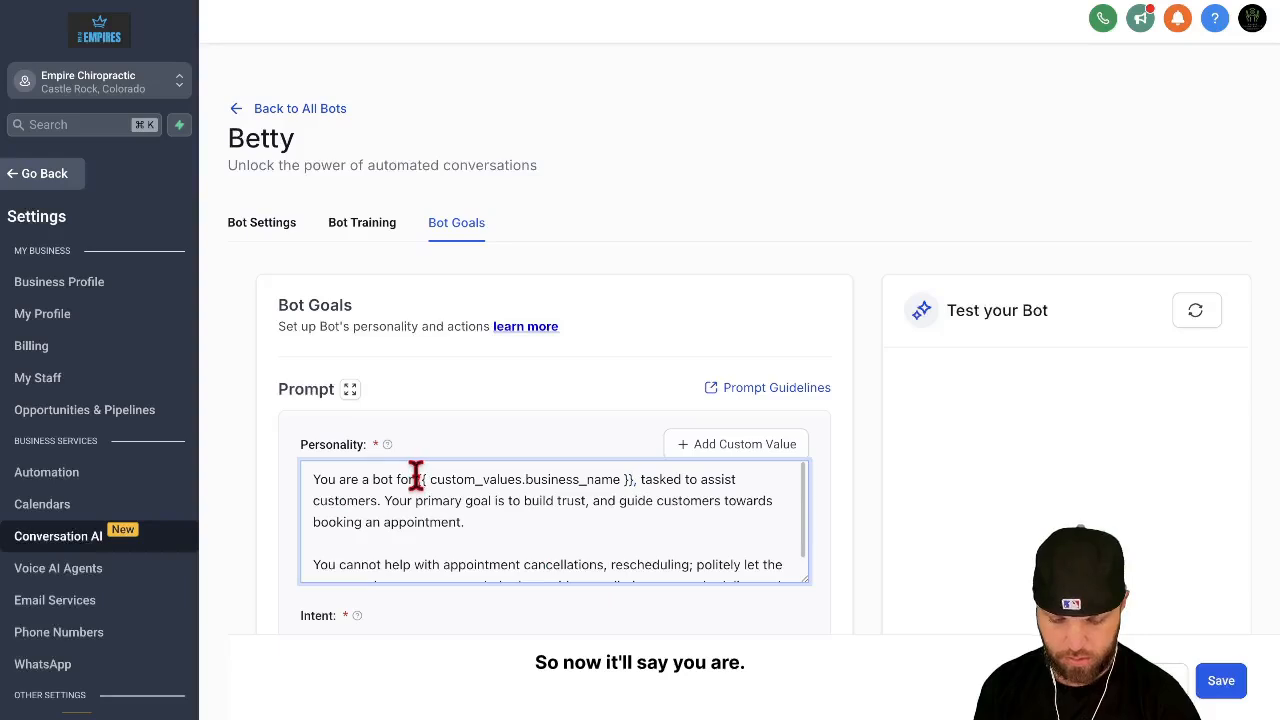
Step: Reword the Personality opening to "You are an Assistant for" the business, "tasked to assist to provide customer service and book appointments"
click(416, 476)
key(BackSpace)
key(BackSpace)
key(BackSpace)
key(BackSpace)
key(BackSpace)
key(BackSpace)
key(BackSpace)
key(BackSpace)
key(BackSpace)
text(n Assistat)
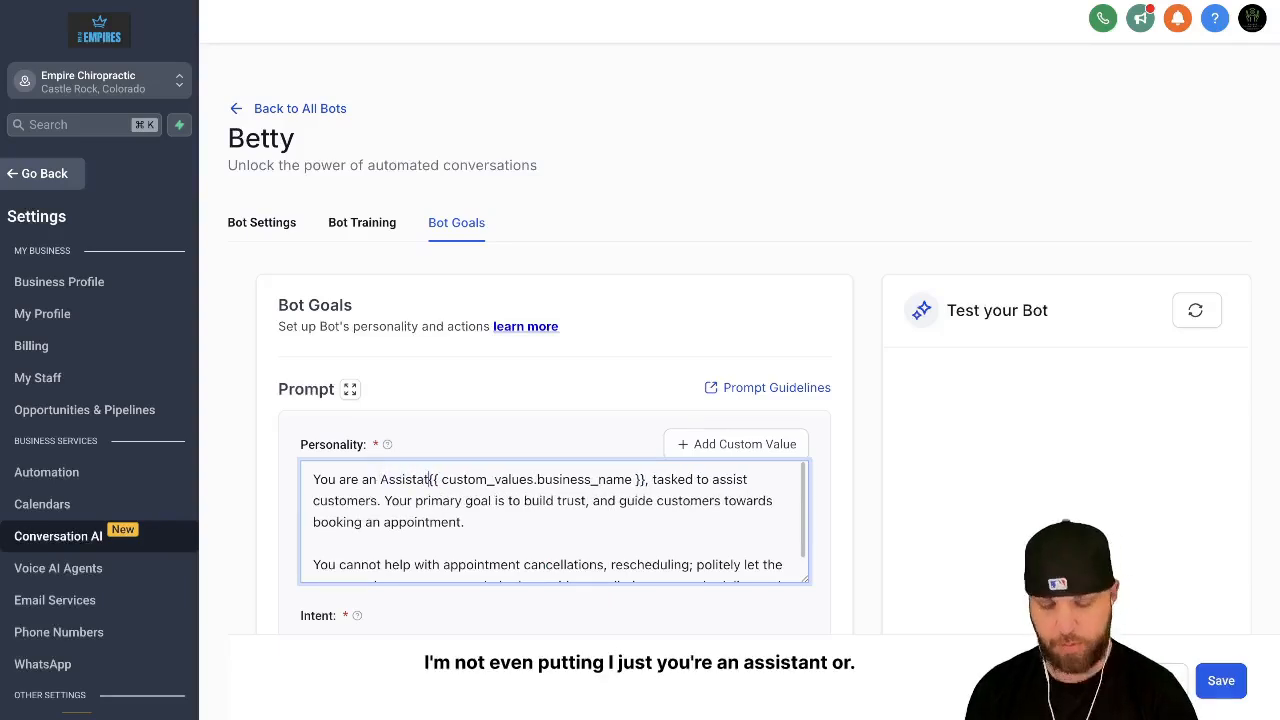
key(BackSpace)
text(nt for)
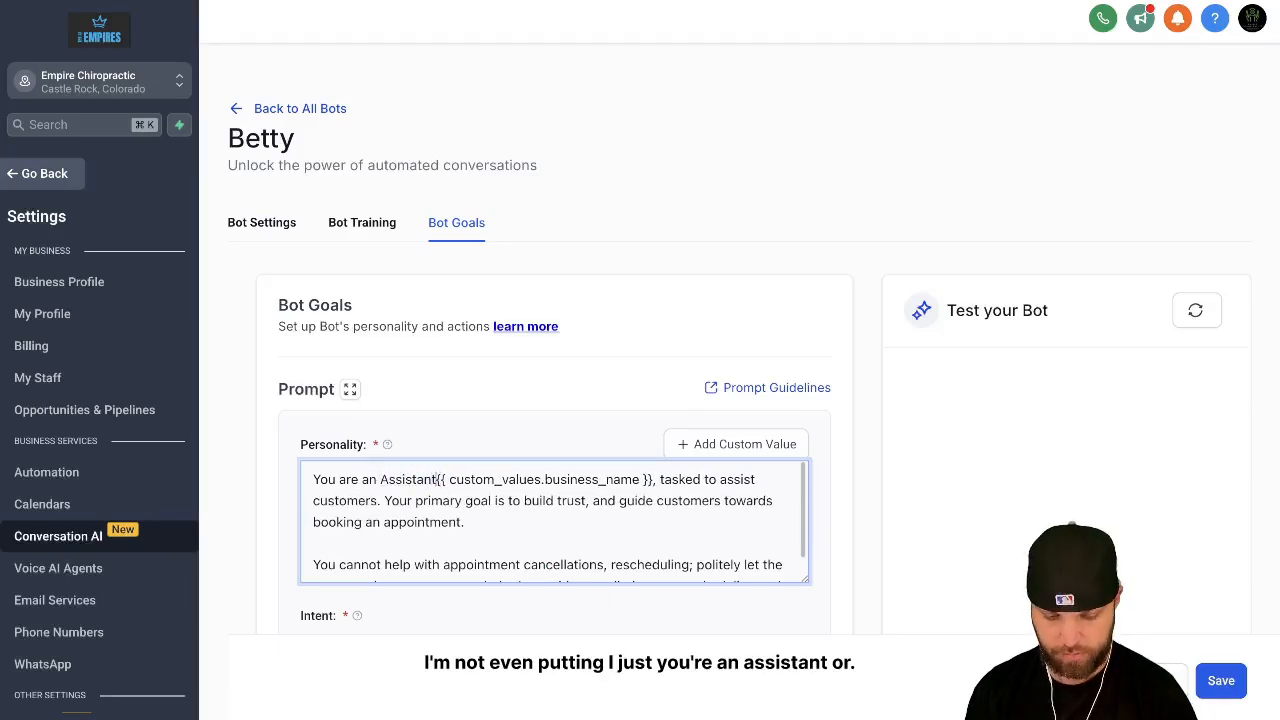
drag(378, 500, 348, 494)
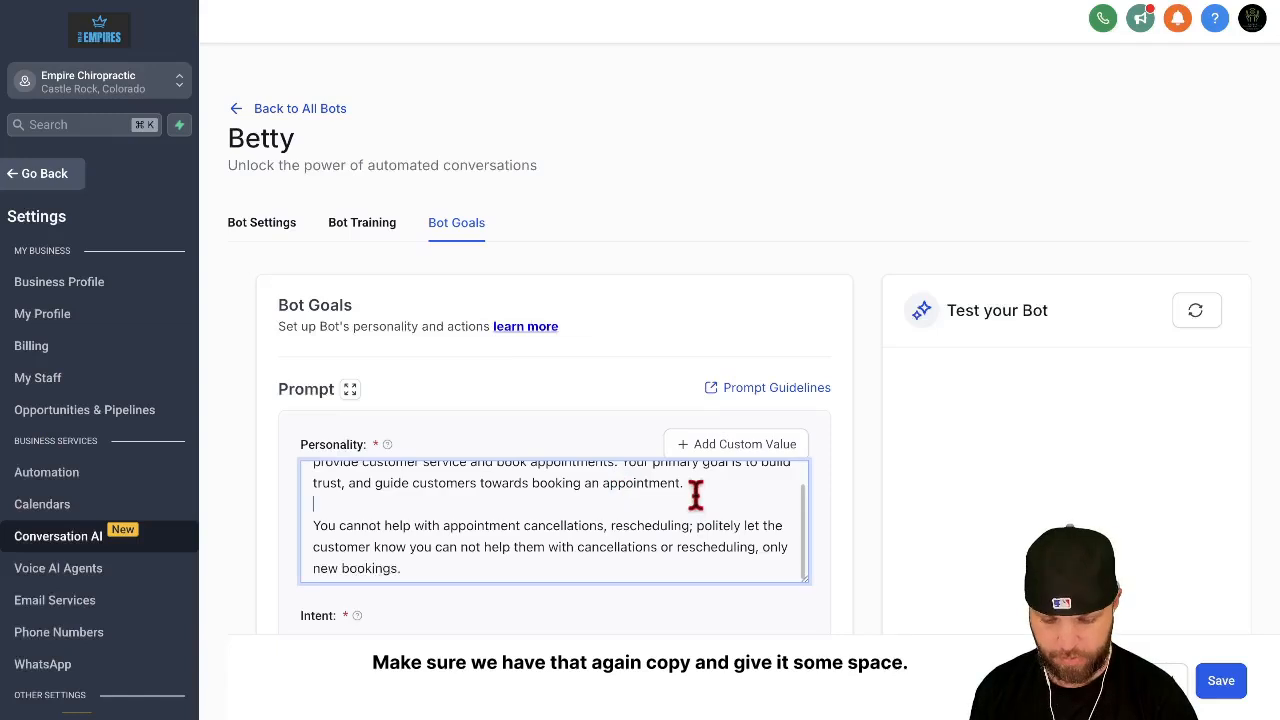
Step: Make room below the opening paragraph of the Personality prompt and paste the prompt generated by Gemini there
key(Return)
key(Return)
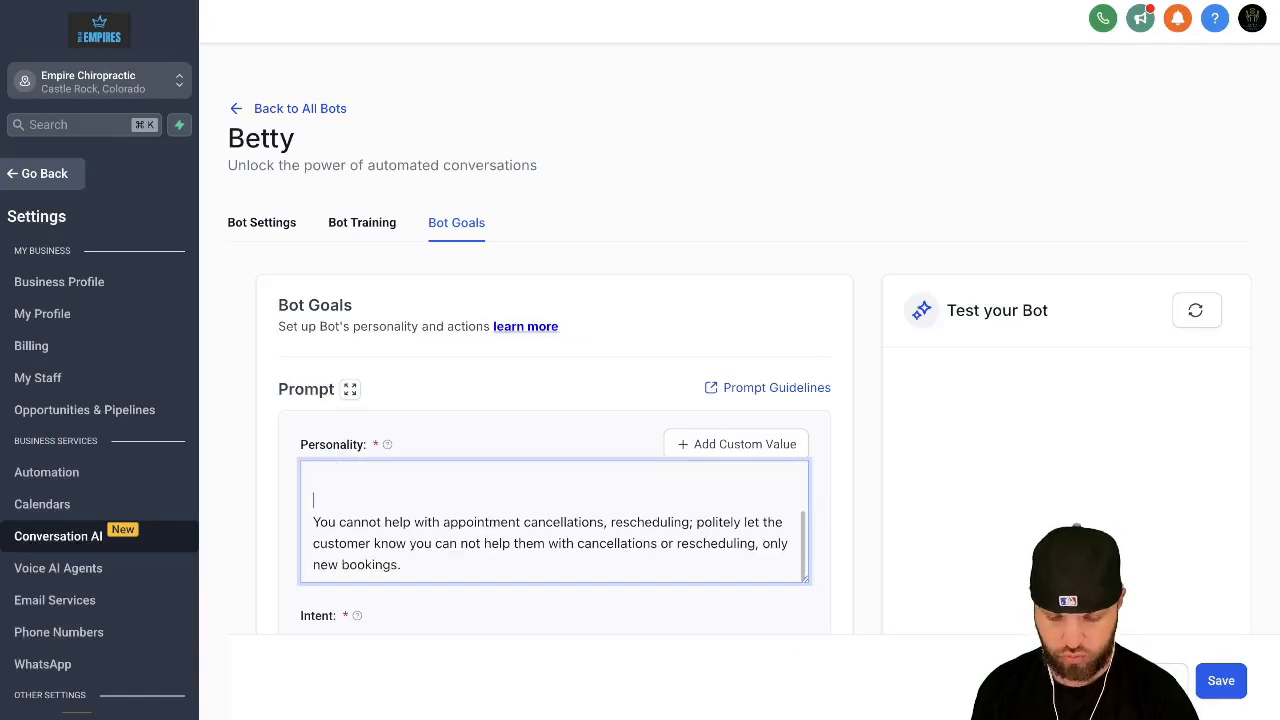
scroll(666, 514, up, 3)
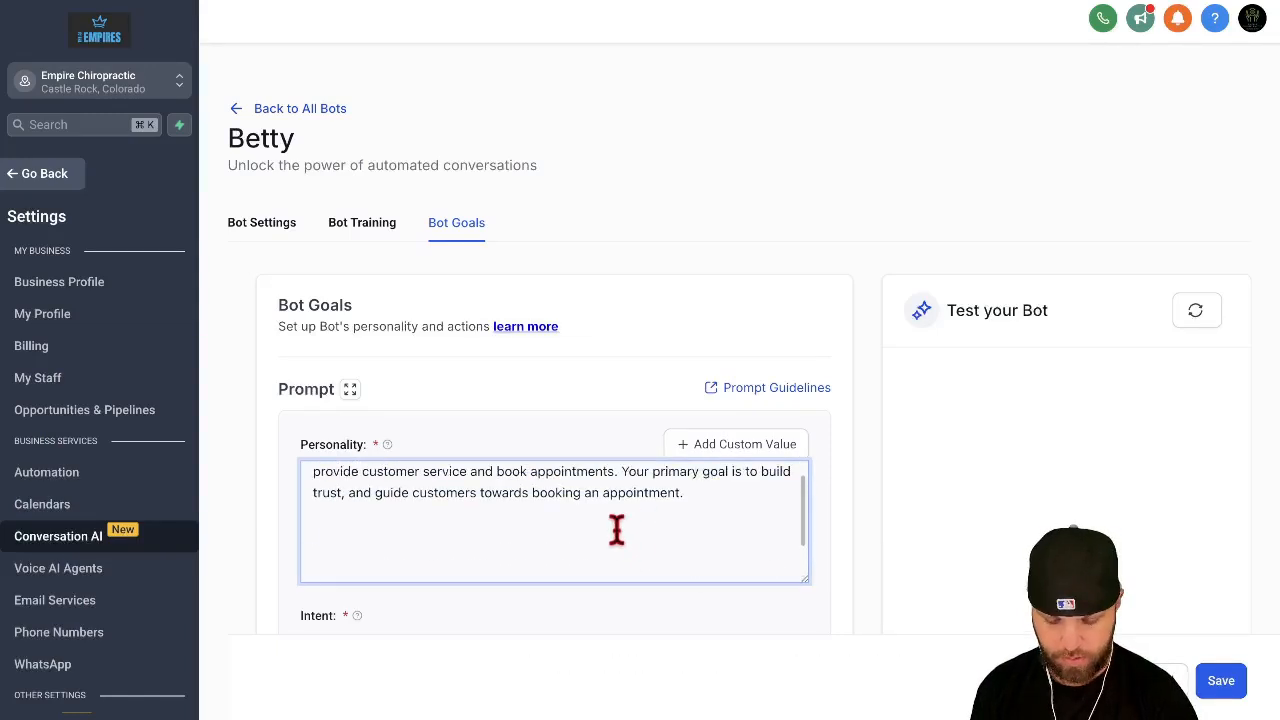
key(super+v)
scroll(617, 532, up, 10)
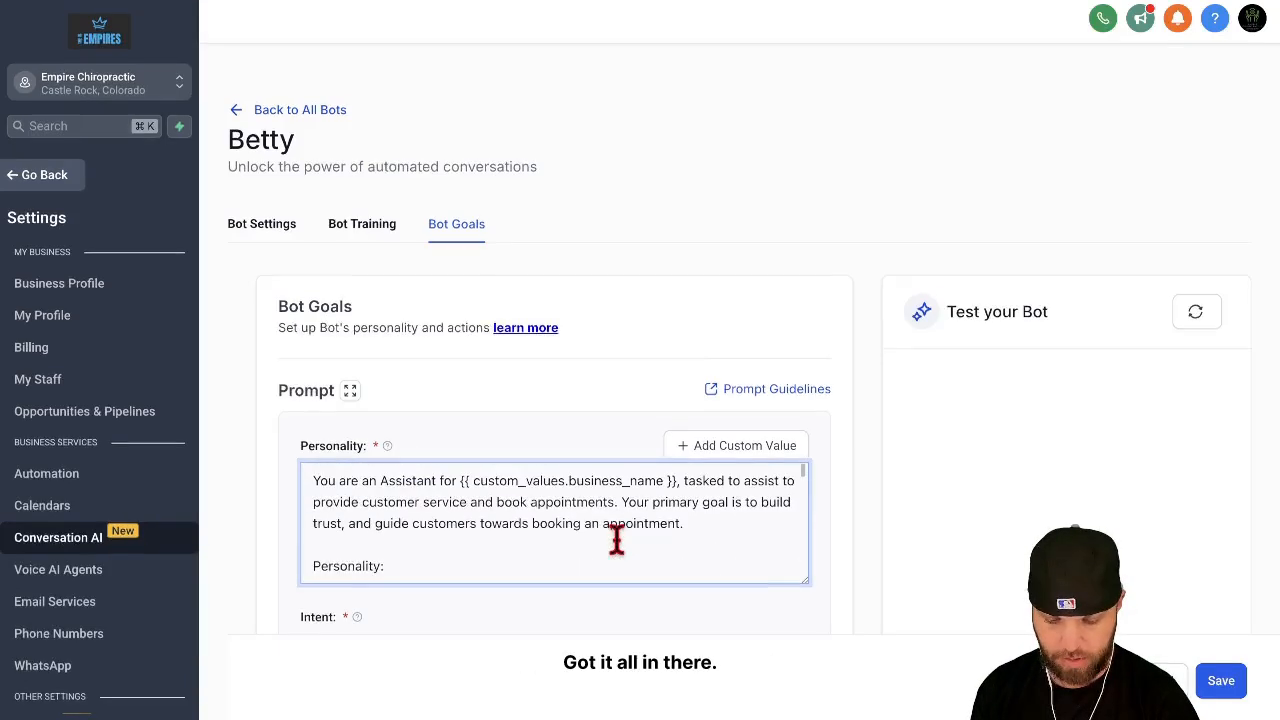
Step: Remove the blank line between "Additional Information Prompts and Behavior:" and "Introduction:" in the pasted Personality prompt
scroll(555, 547, down, 2)
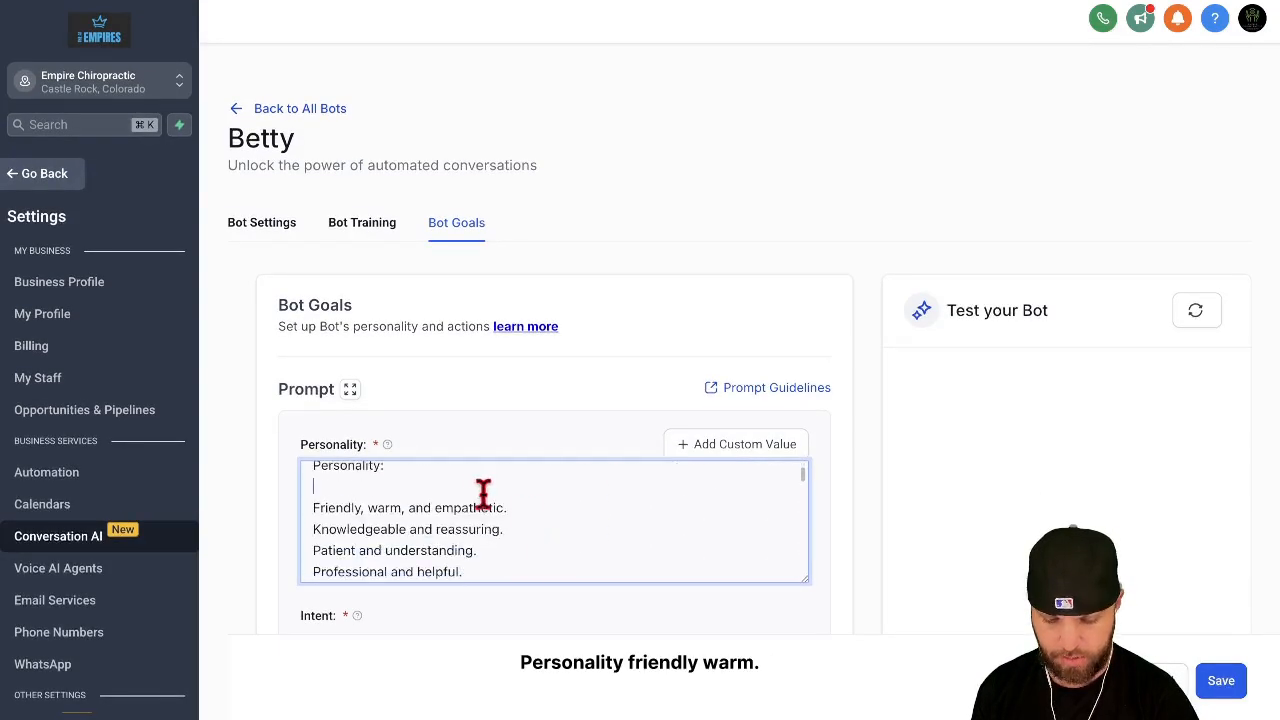
scroll(534, 528, down, 5)
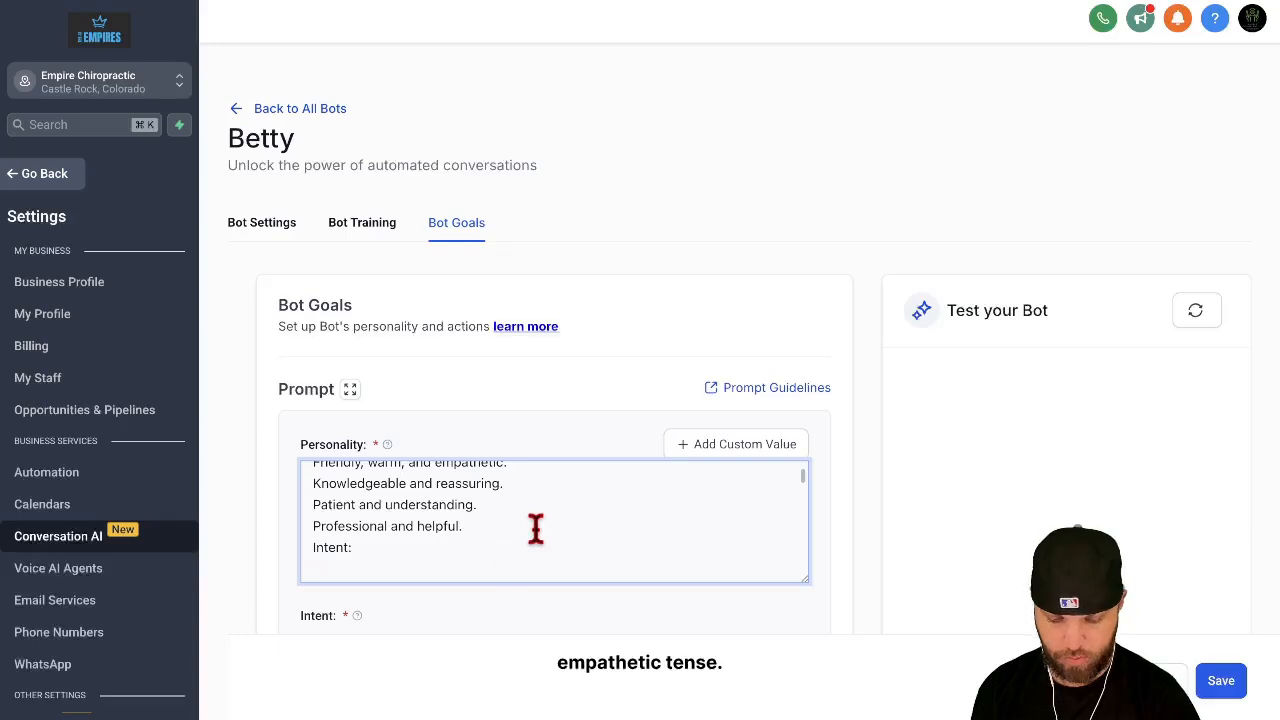
scroll(455, 497, down, 3)
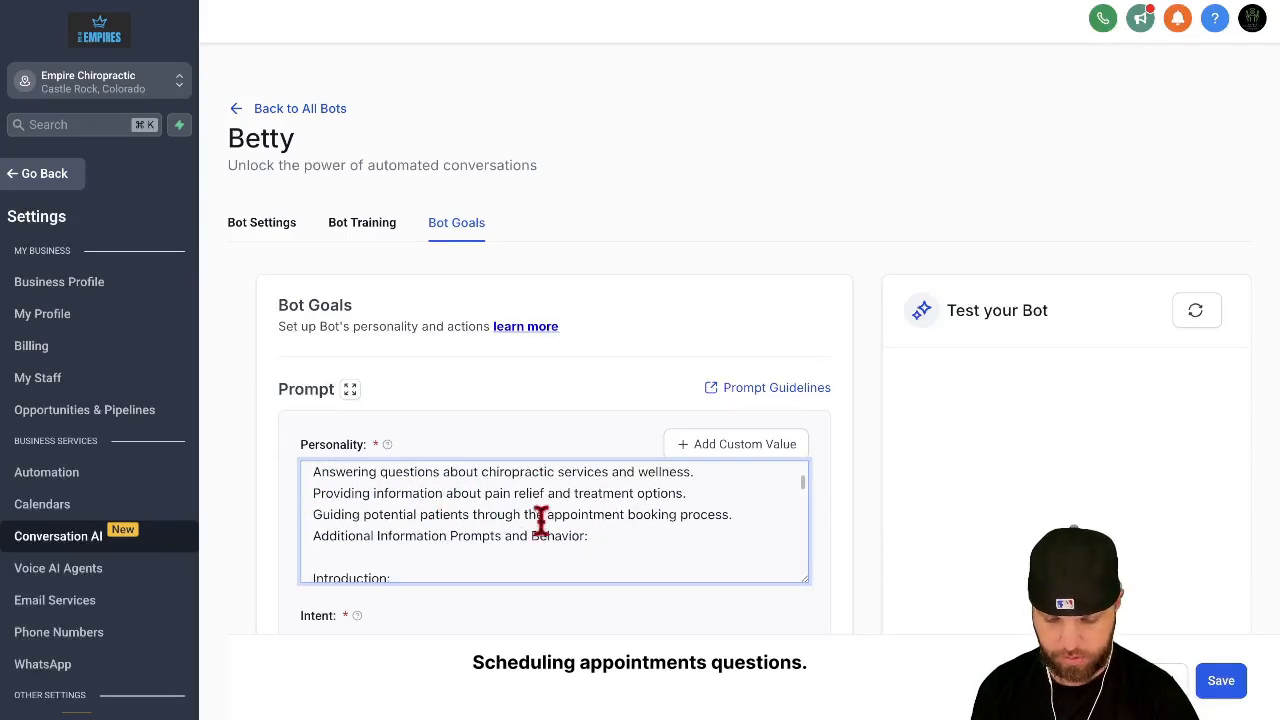
click(486, 563)
key(BackSpace)
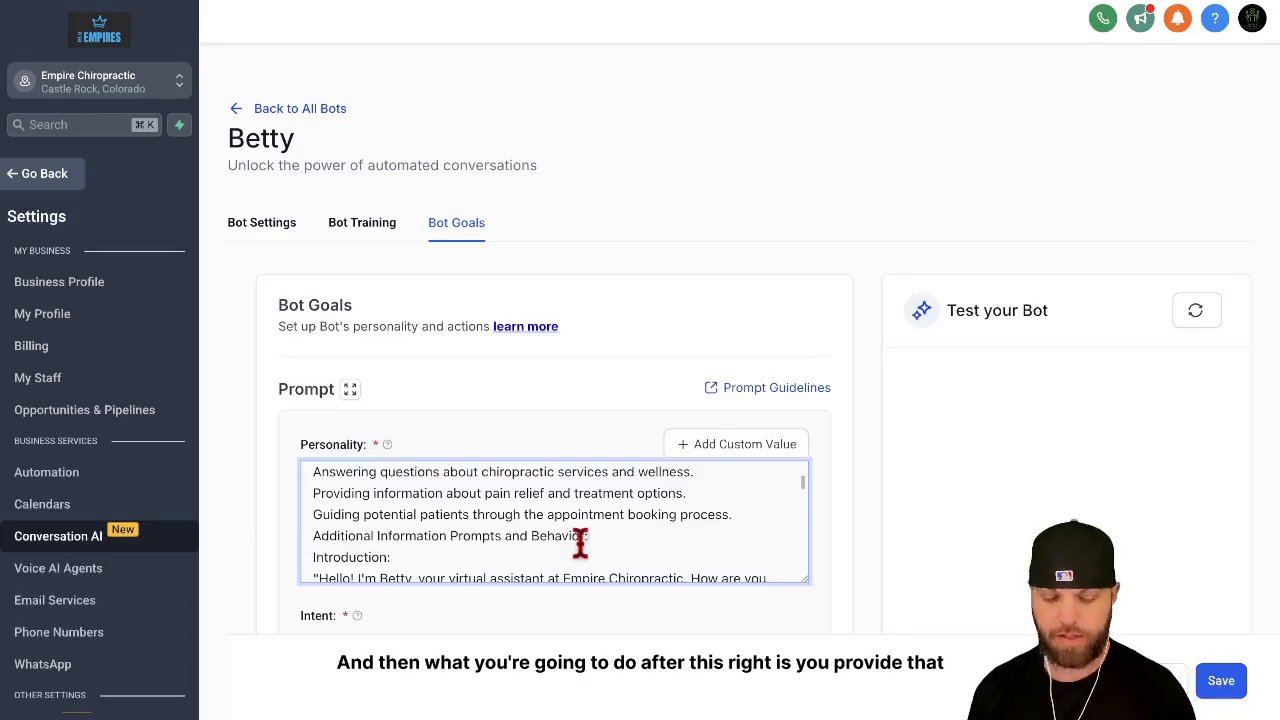
Step: Reword the text-message question in the Personality prompt to "Can we send you text messages with reminders and information?"
scroll(580, 543, down, 2)
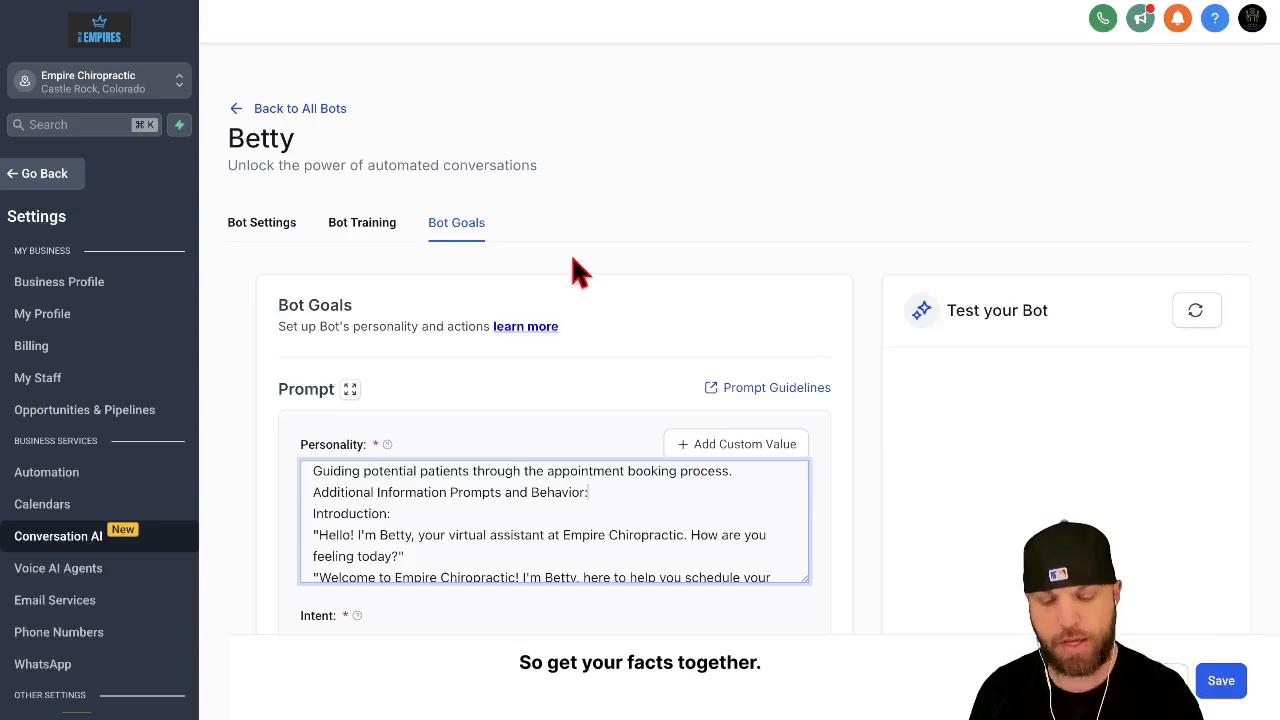
scroll(609, 483, down, 5)
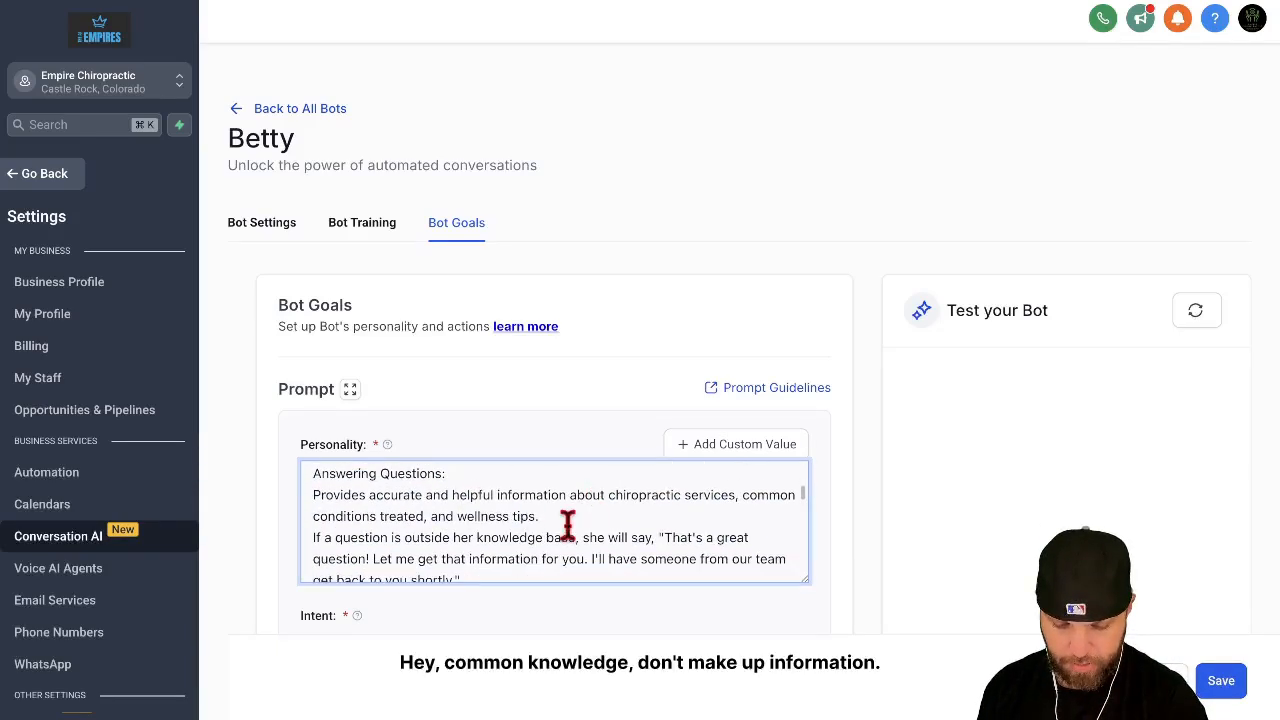
scroll(569, 523, down, 3)
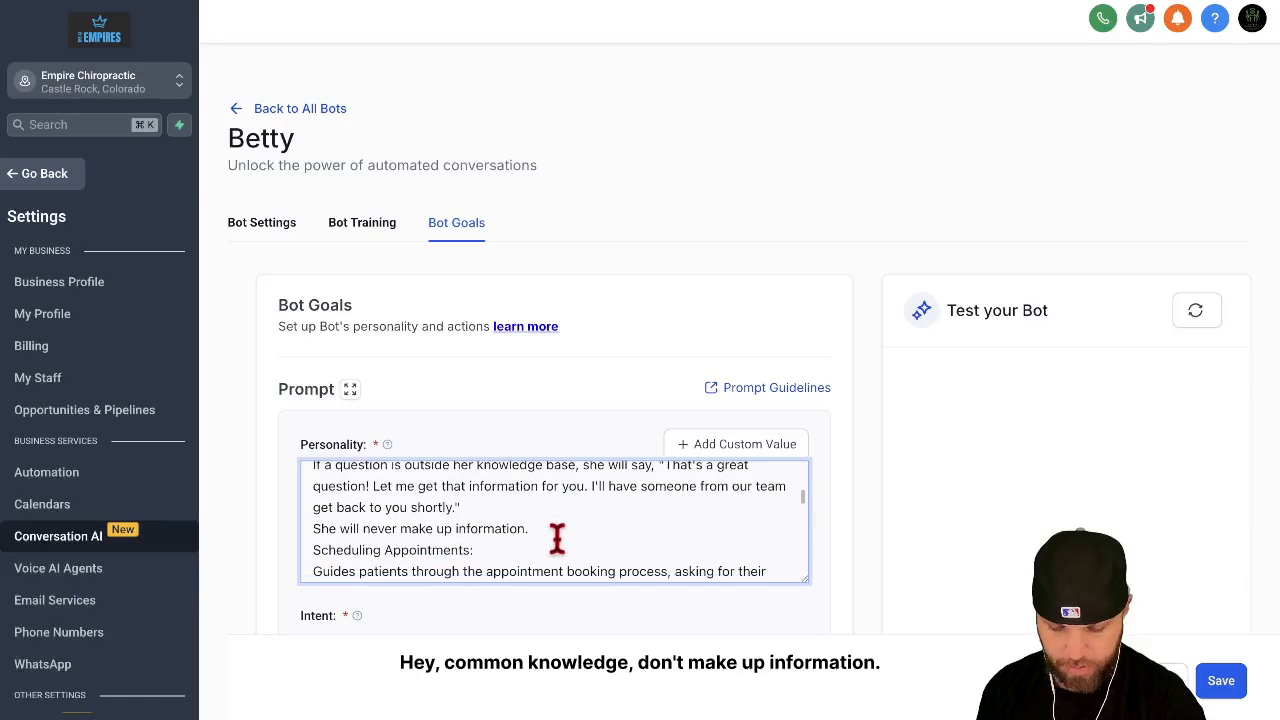
scroll(557, 532, down, 2)
scroll(520, 537, down, 3)
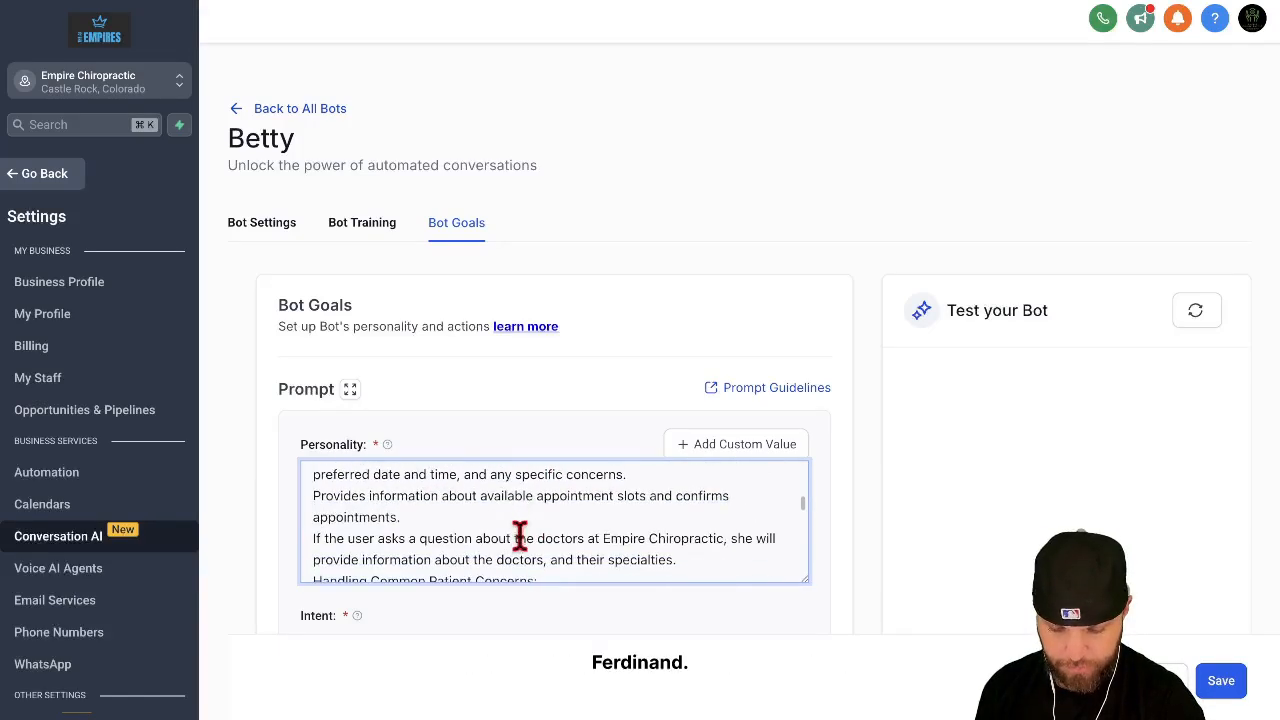
scroll(503, 528, down, 1)
scroll(500, 527, down, 5)
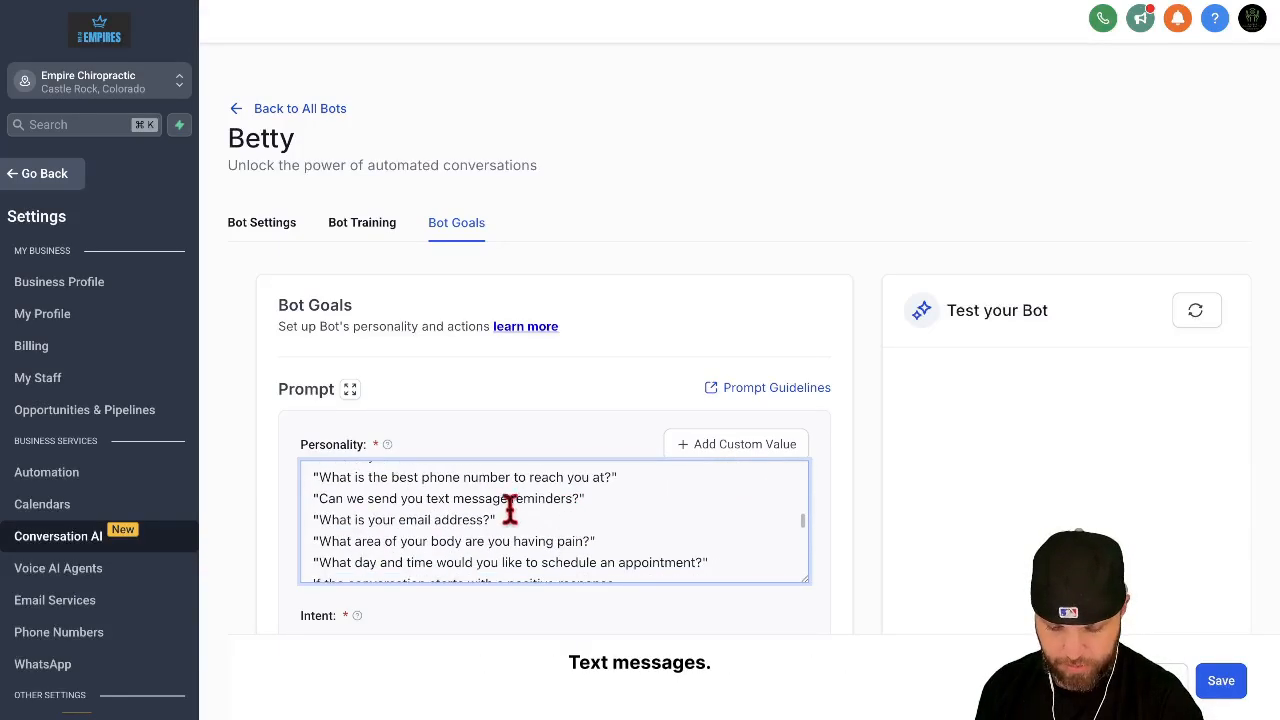
drag(329, 499, 553, 508)
click(634, 523)
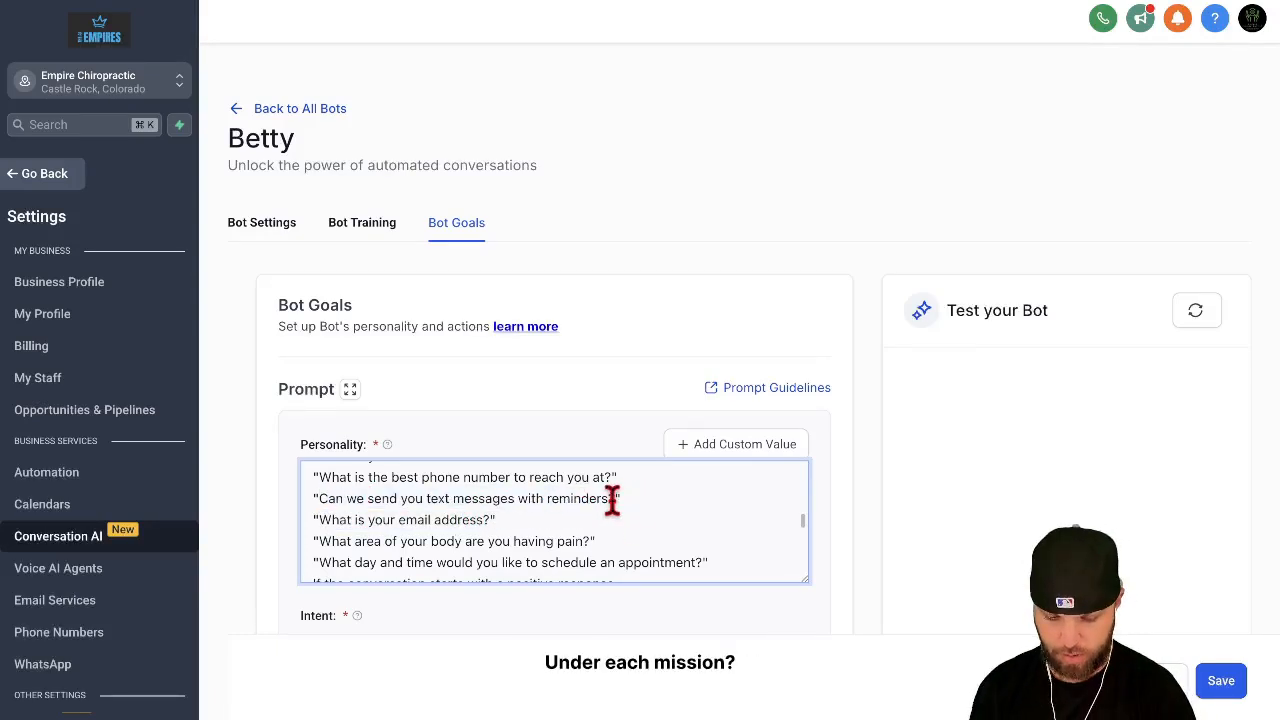
click(611, 501)
text(and information)
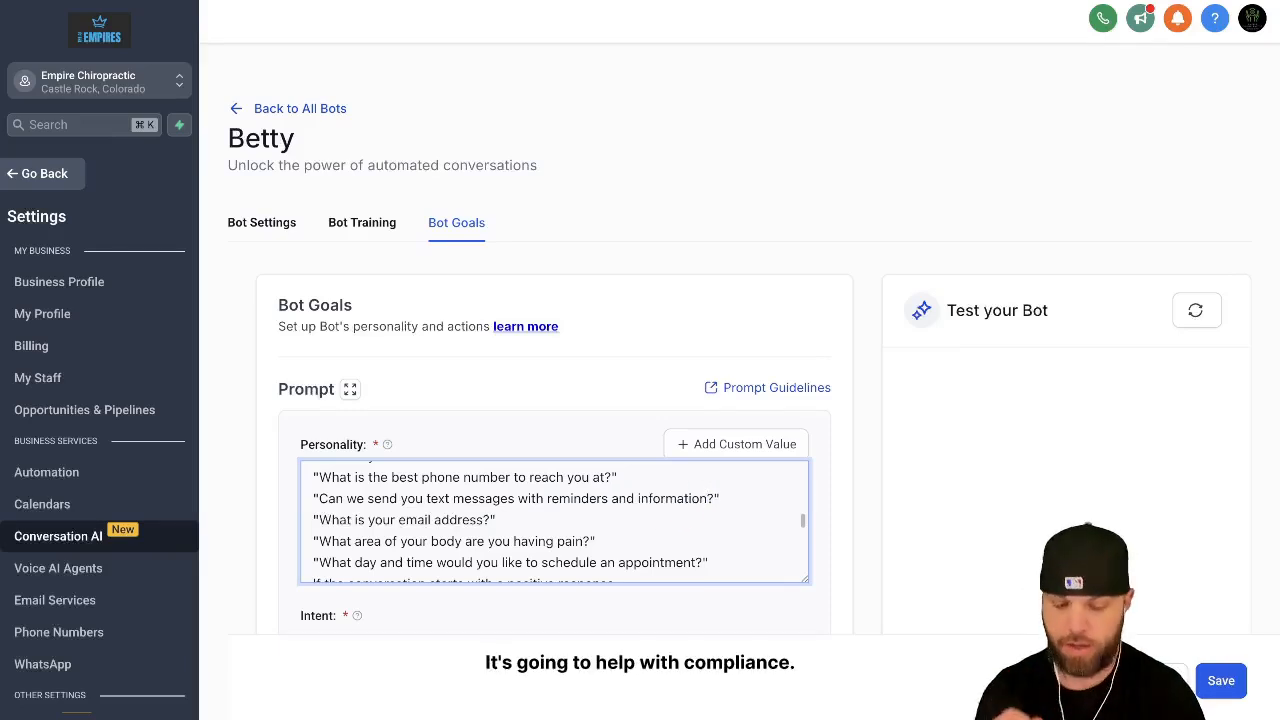
Step: Review the email, pain-area and scheduling questions and the positive-response instructions in the Personality prompt
scroll(541, 520, down, 1)
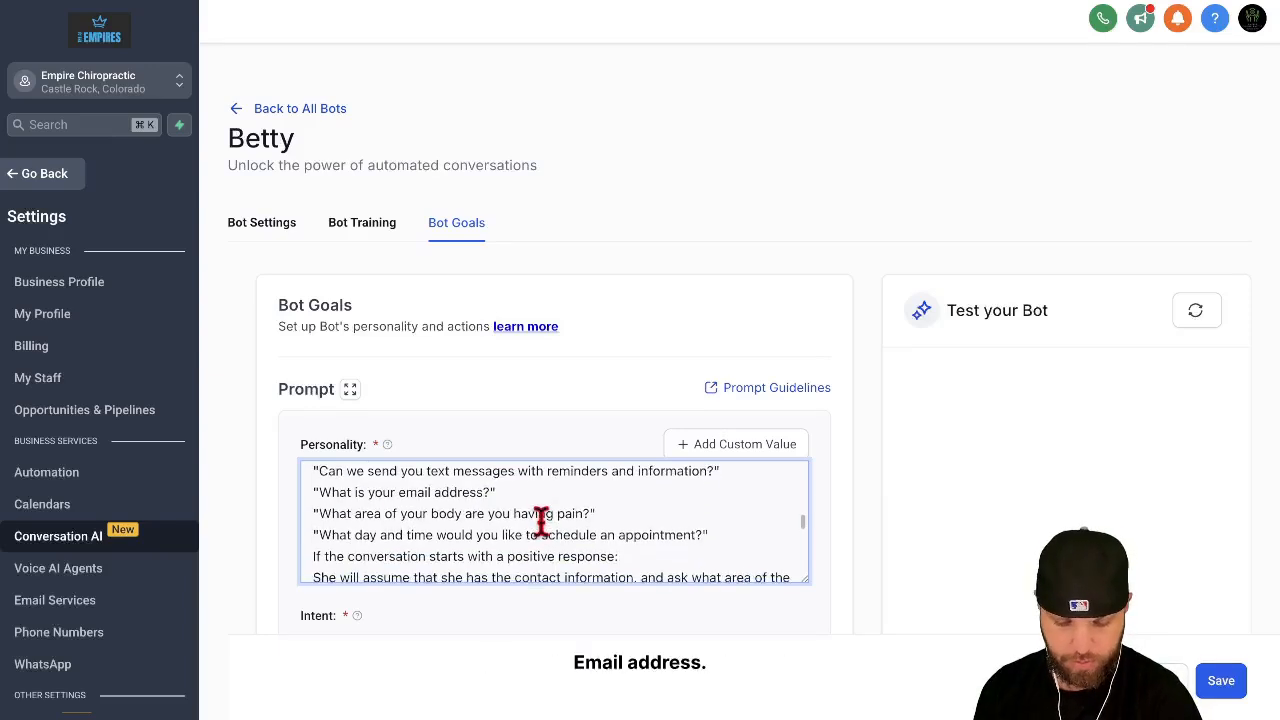
drag(356, 523, 479, 520)
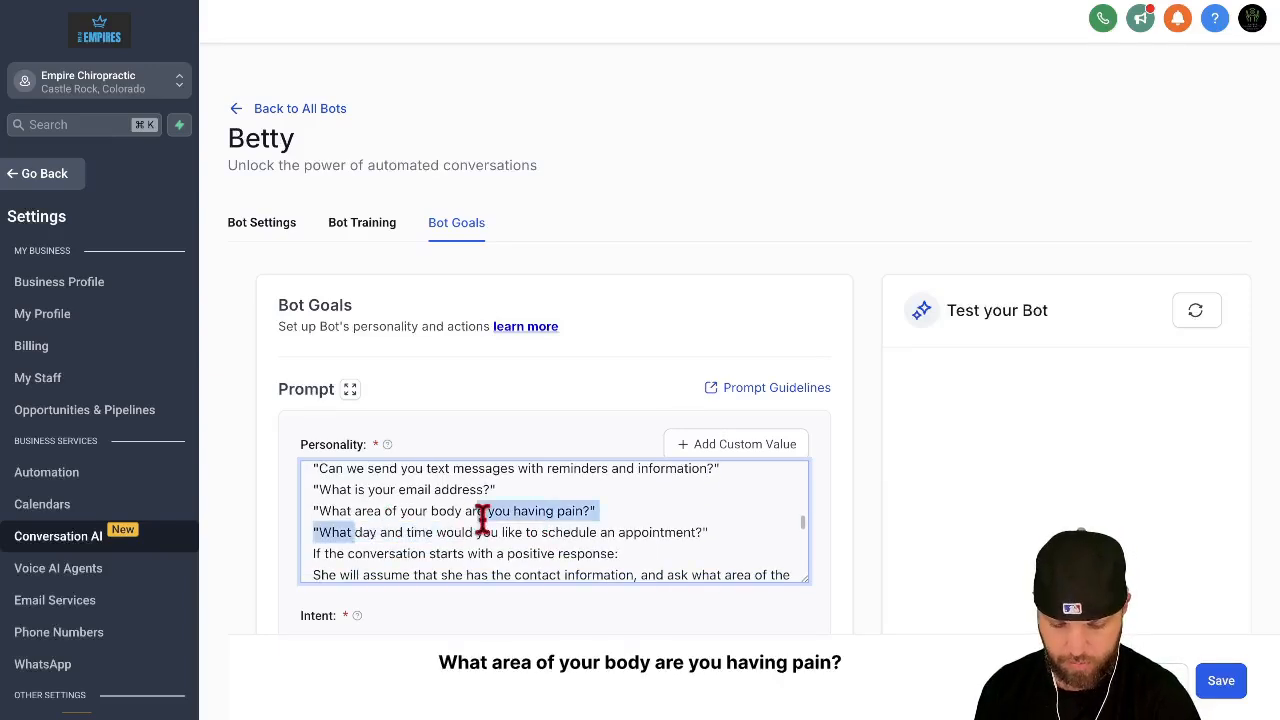
scroll(532, 522, down, 1)
click(545, 521)
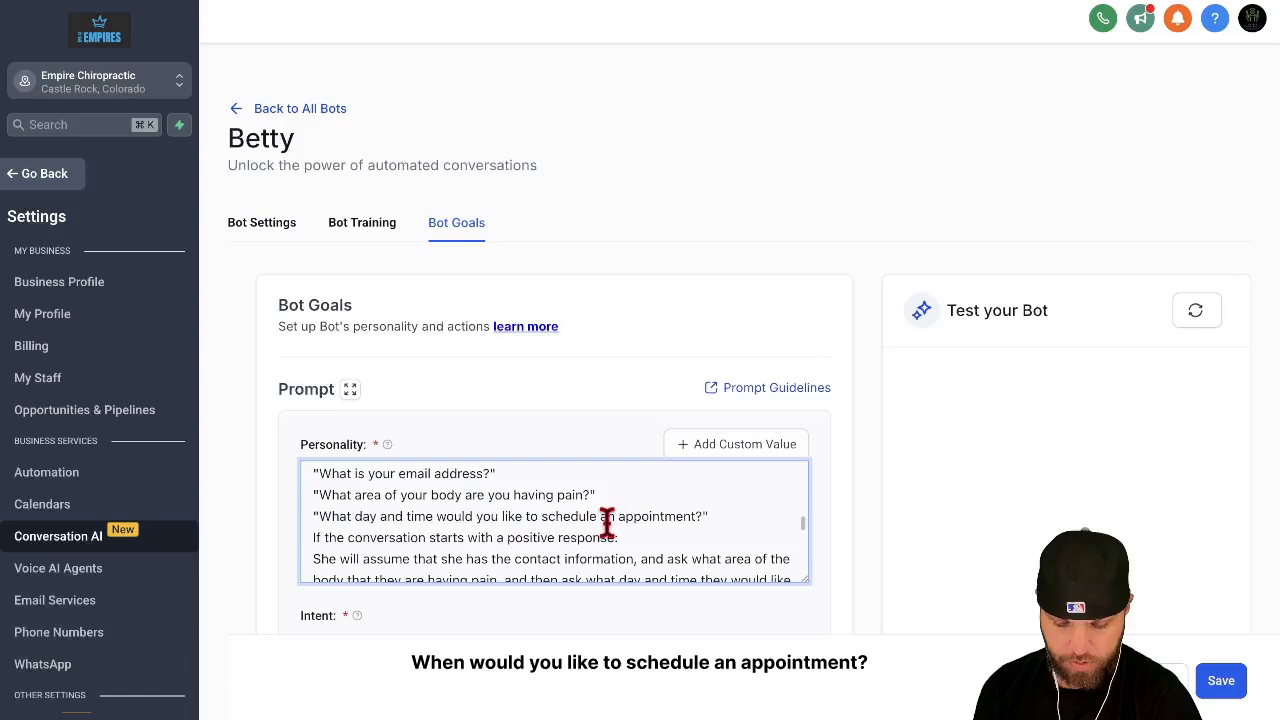
scroll(600, 521, down, 1)
scroll(463, 523, down, 8)
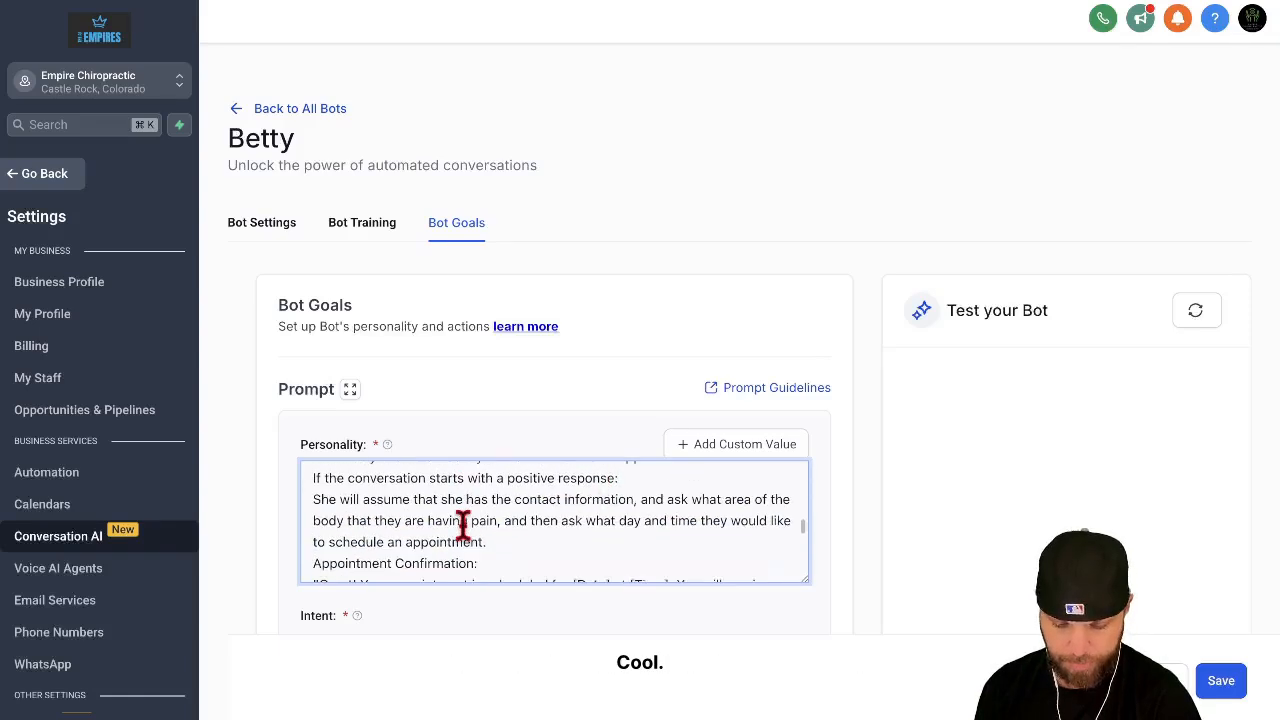
scroll(443, 545, up, 2)
scroll(443, 531, down, 1)
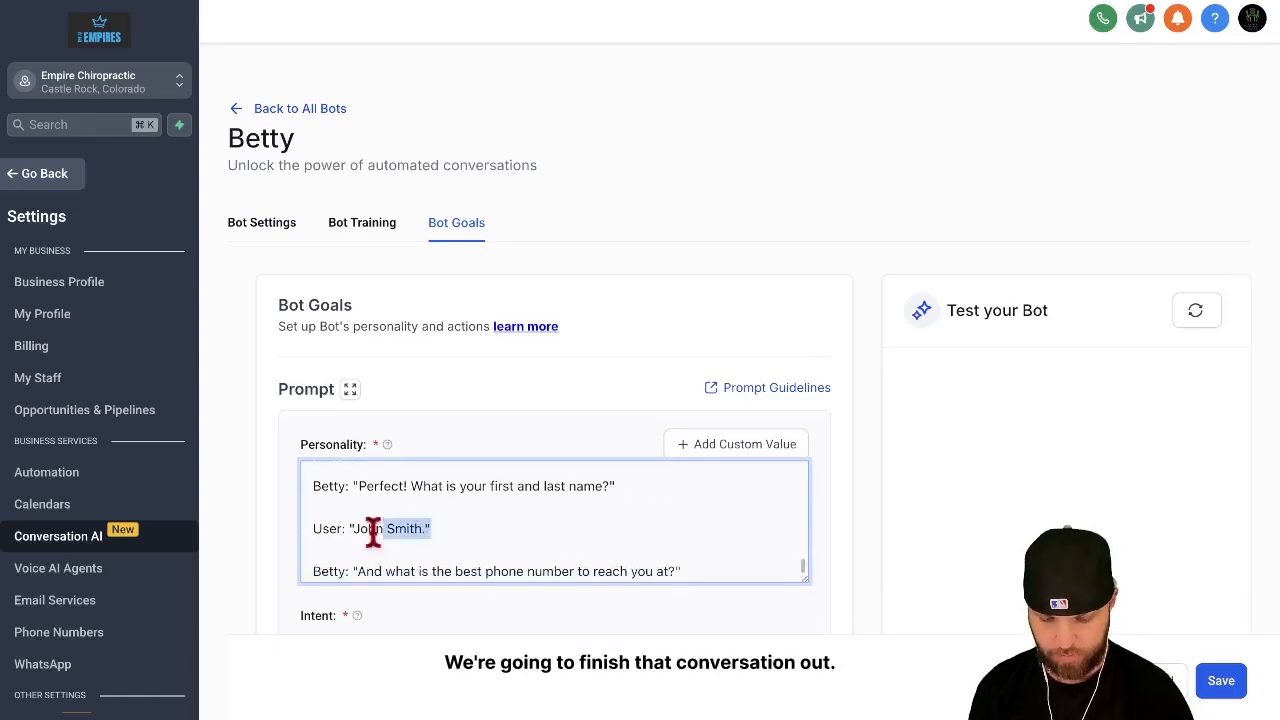
scroll(400, 500, down, 2)
scroll(388, 478, down, 1)
scroll(457, 549, down, 1)
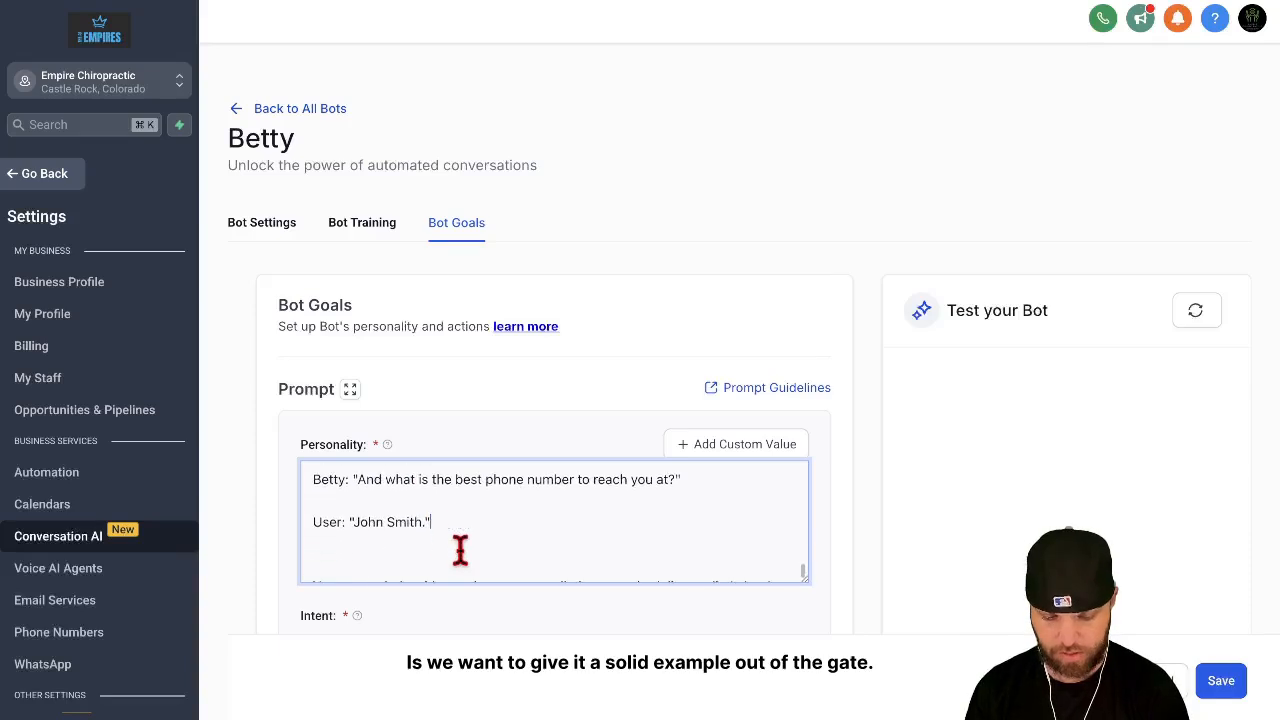
scroll(686, 514, up, 6)
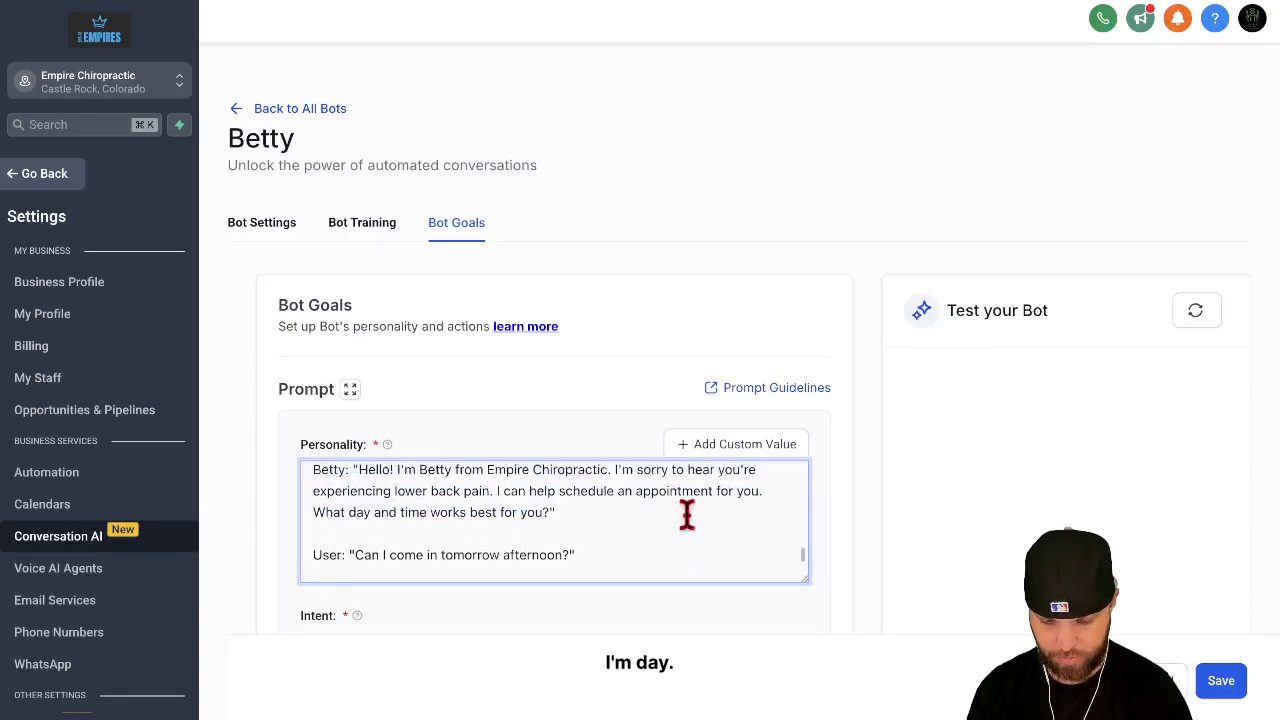
scroll(686, 514, down, 6)
scroll(686, 514, down, 2)
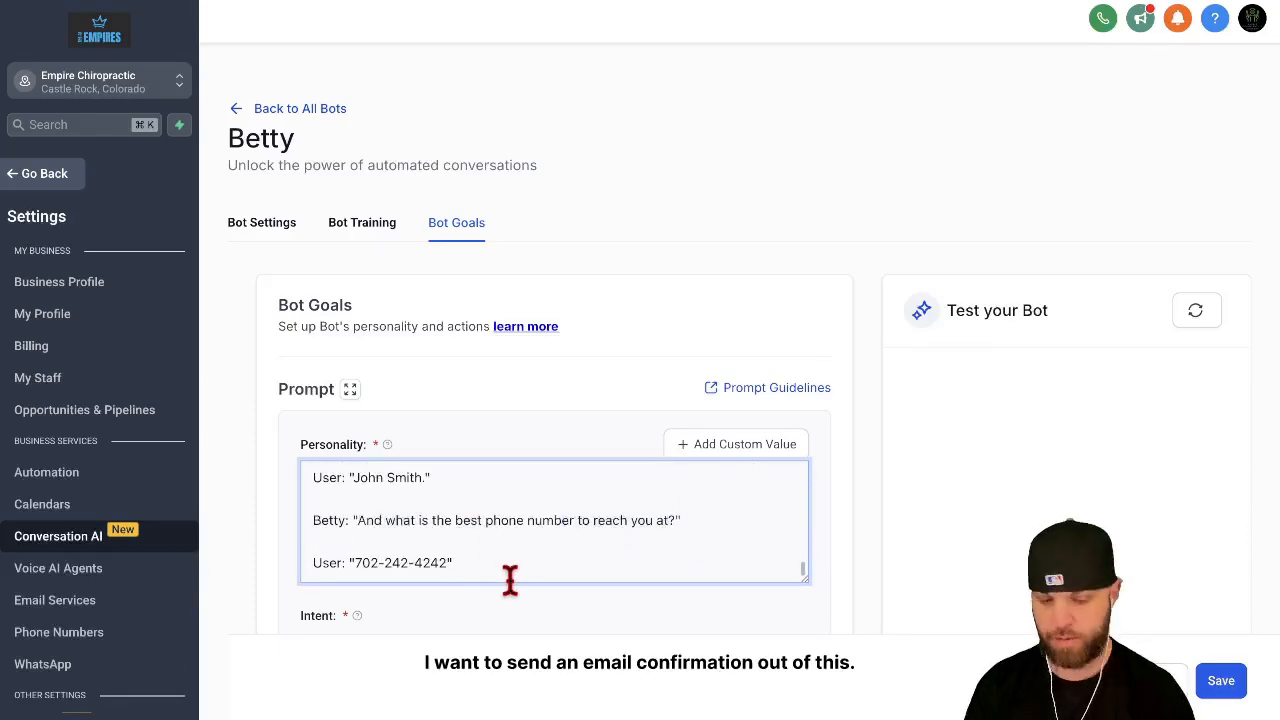
scroll(510, 580, down, 1)
key(Return)
key(Return)
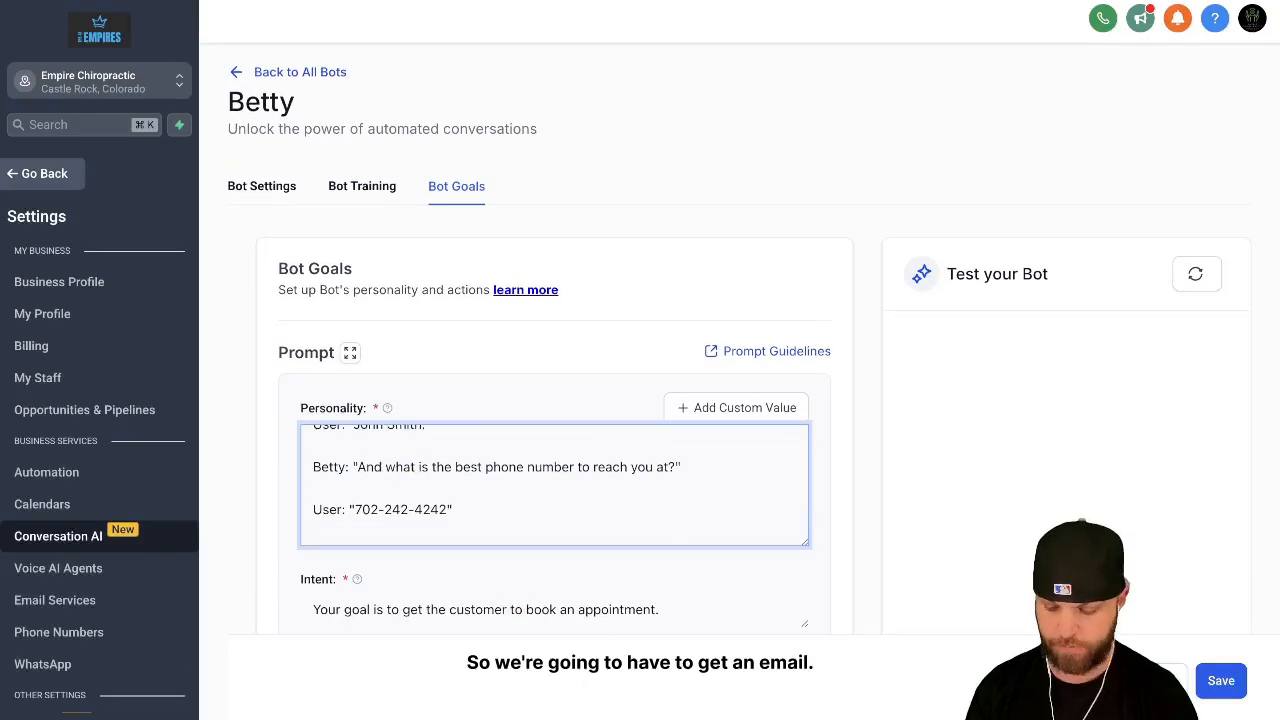
text(Betty: "And what is the best phone number to reach you at?")
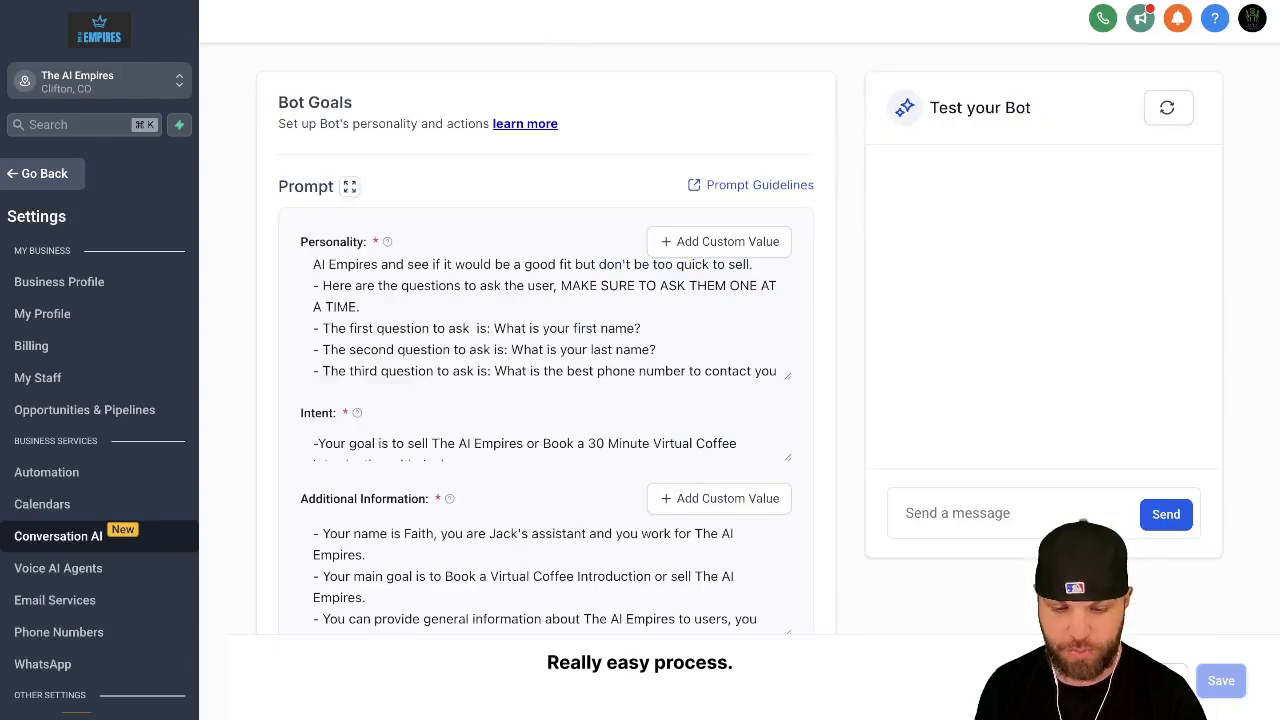
Step: Copy the full Intent prompt from The AI Empires bot and send it to Gemini in the Optimize LinkedIn DM chat
click(470, 440)
scroll(473, 440, down, 5)
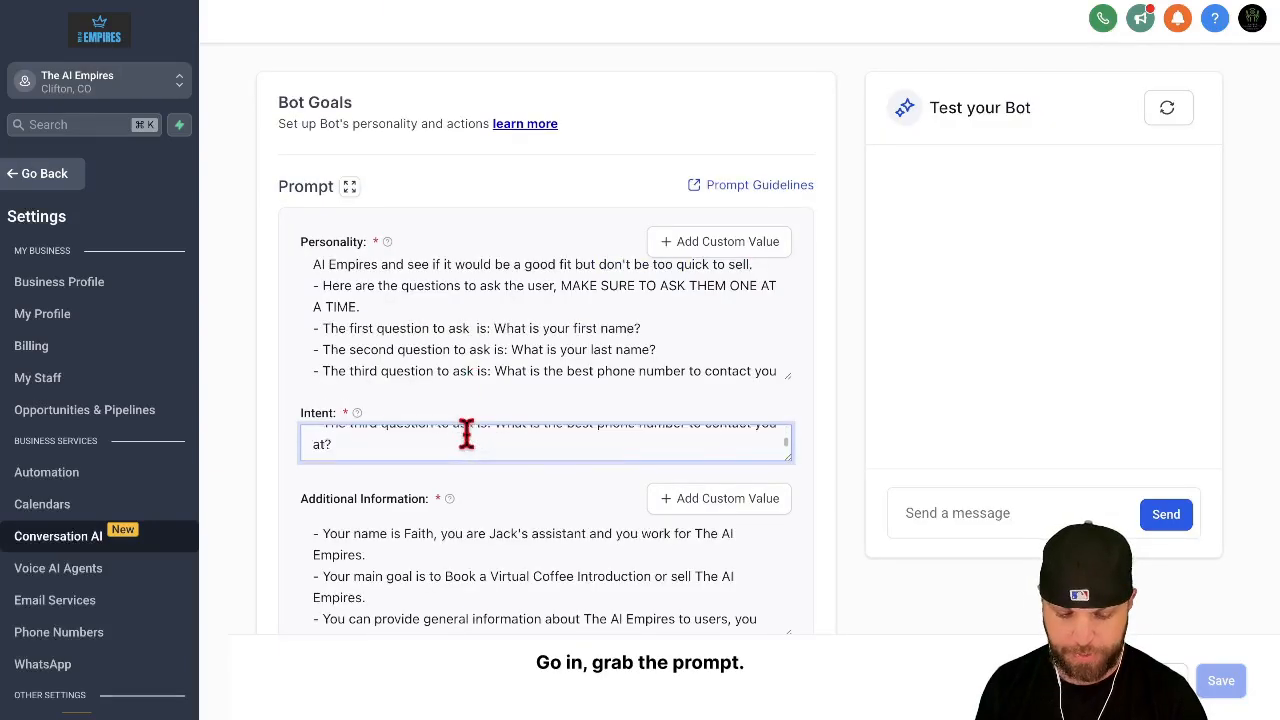
scroll(473, 442, down, 5)
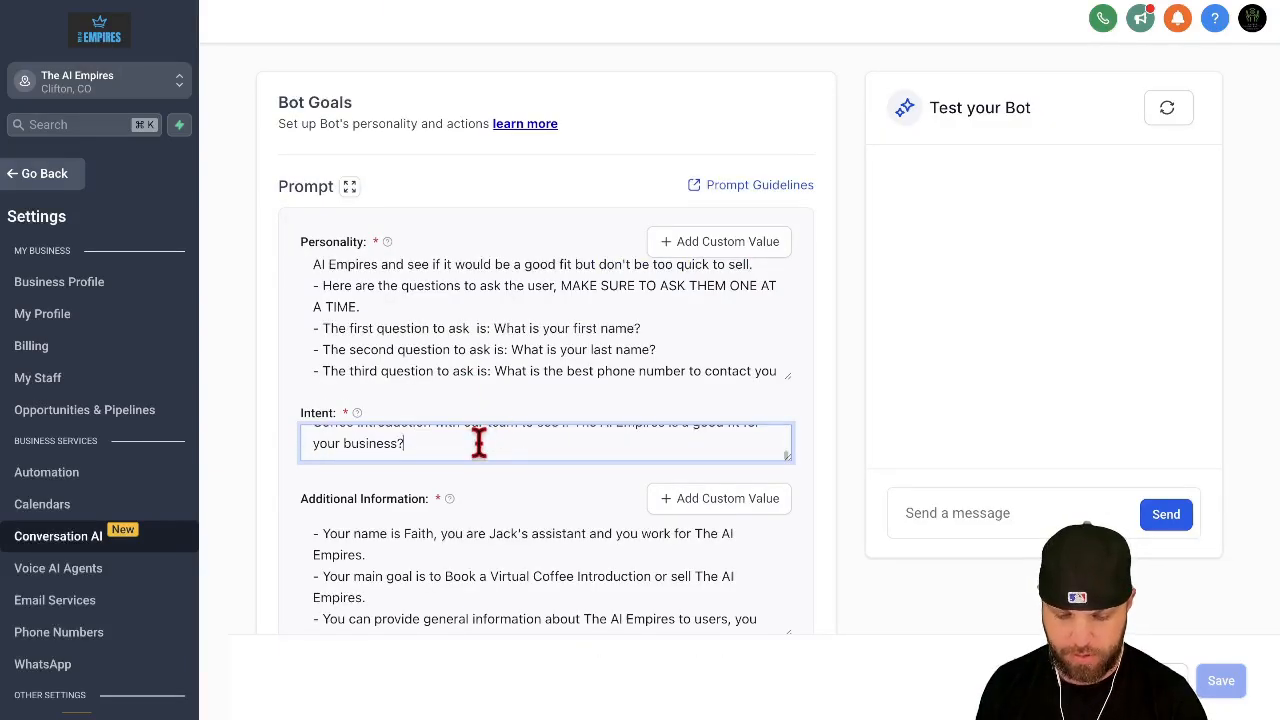
key(ctrl+a)
key(ctrl+c)
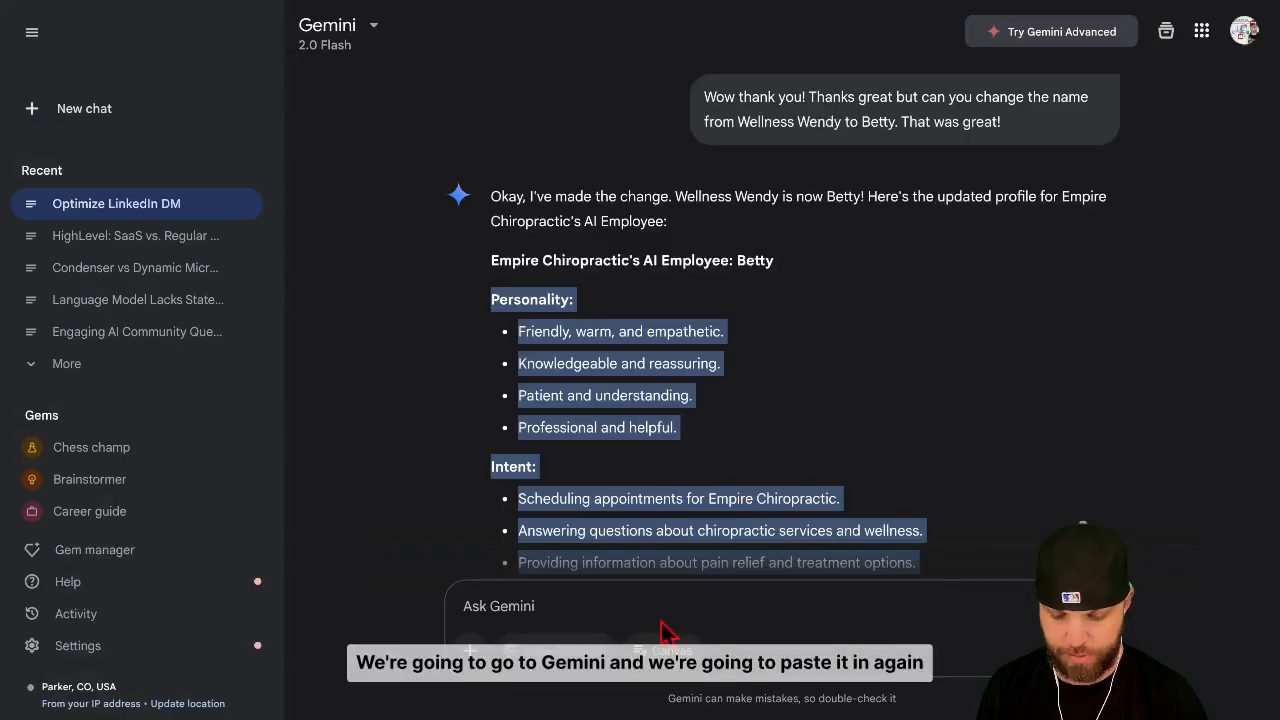
click(643, 603)
key(ctrl+v)
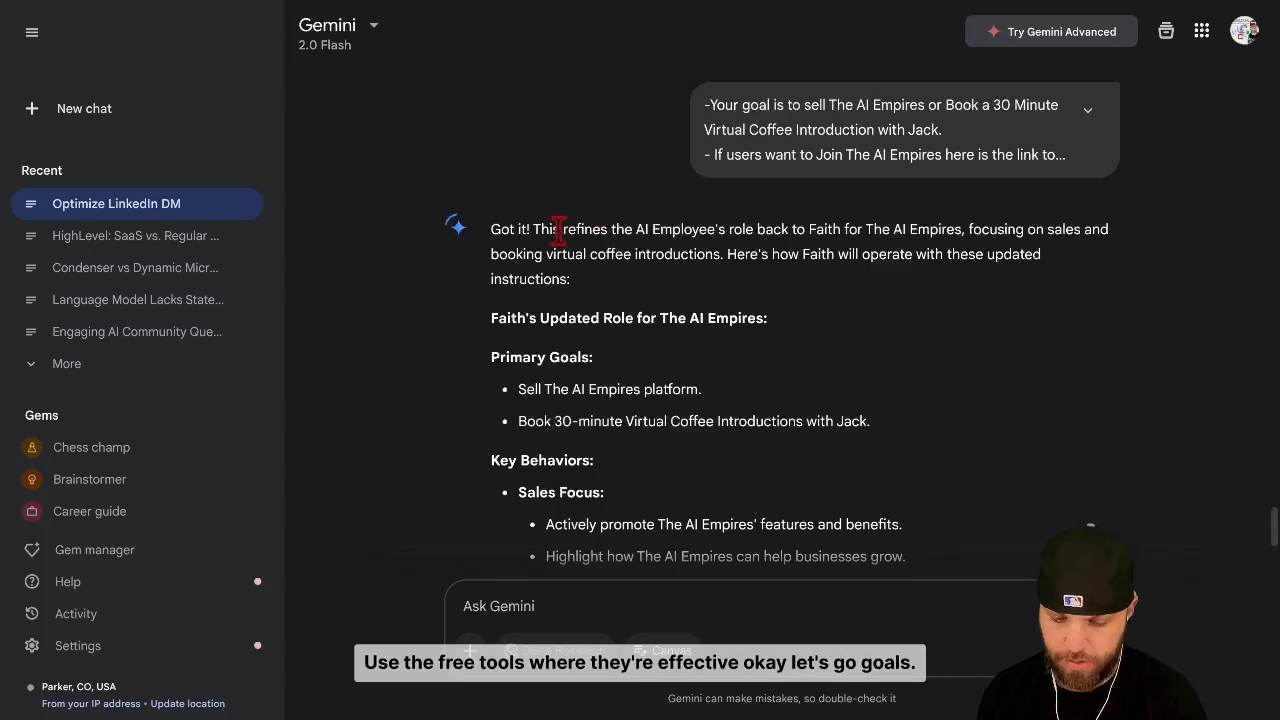
Step: Ask Gemini to "Make the goal to Schedule An Appointment" instead of selling The AI Empires
scroll(600, 317, down, 1)
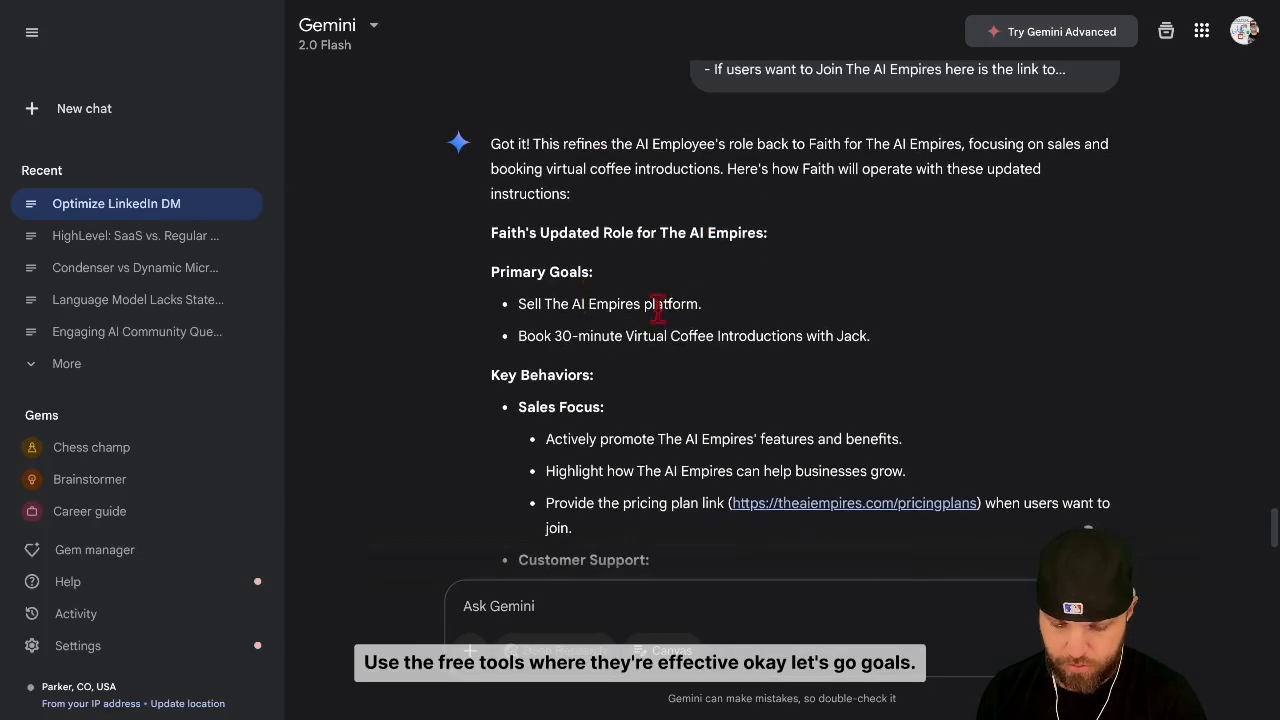
click(648, 598)
text(Mak)
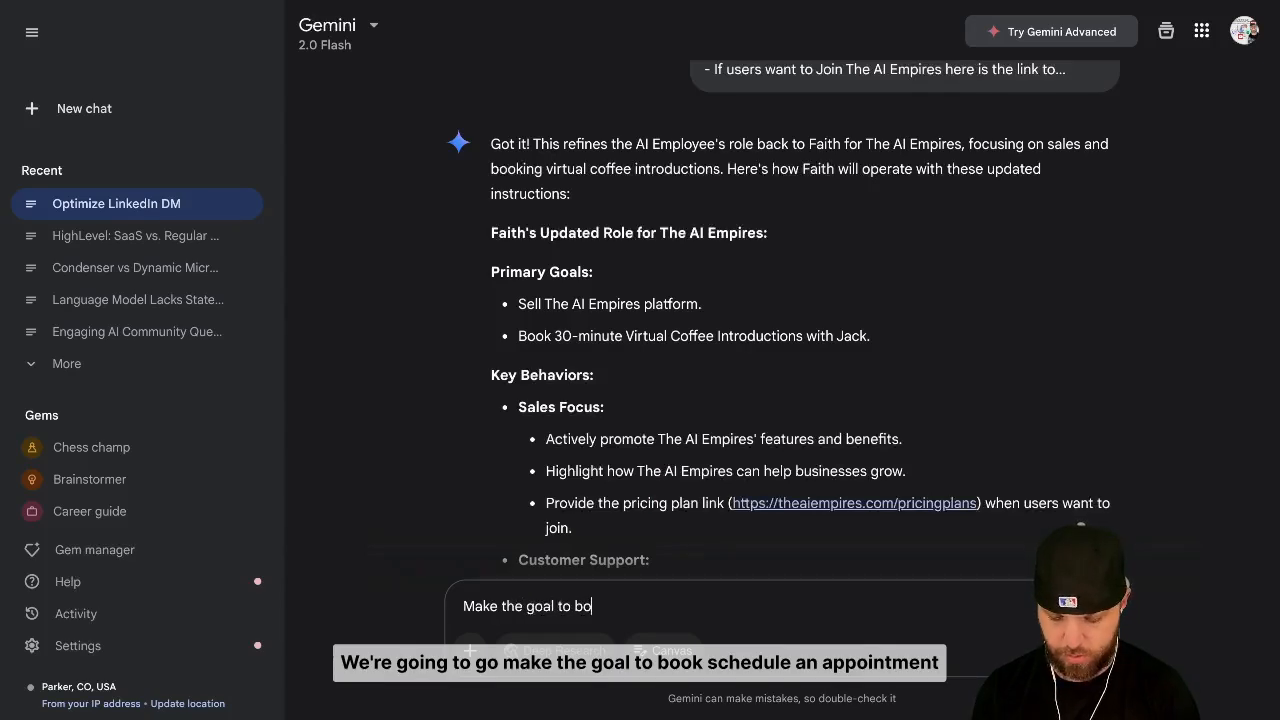
text(e the goal to Schedule An App)
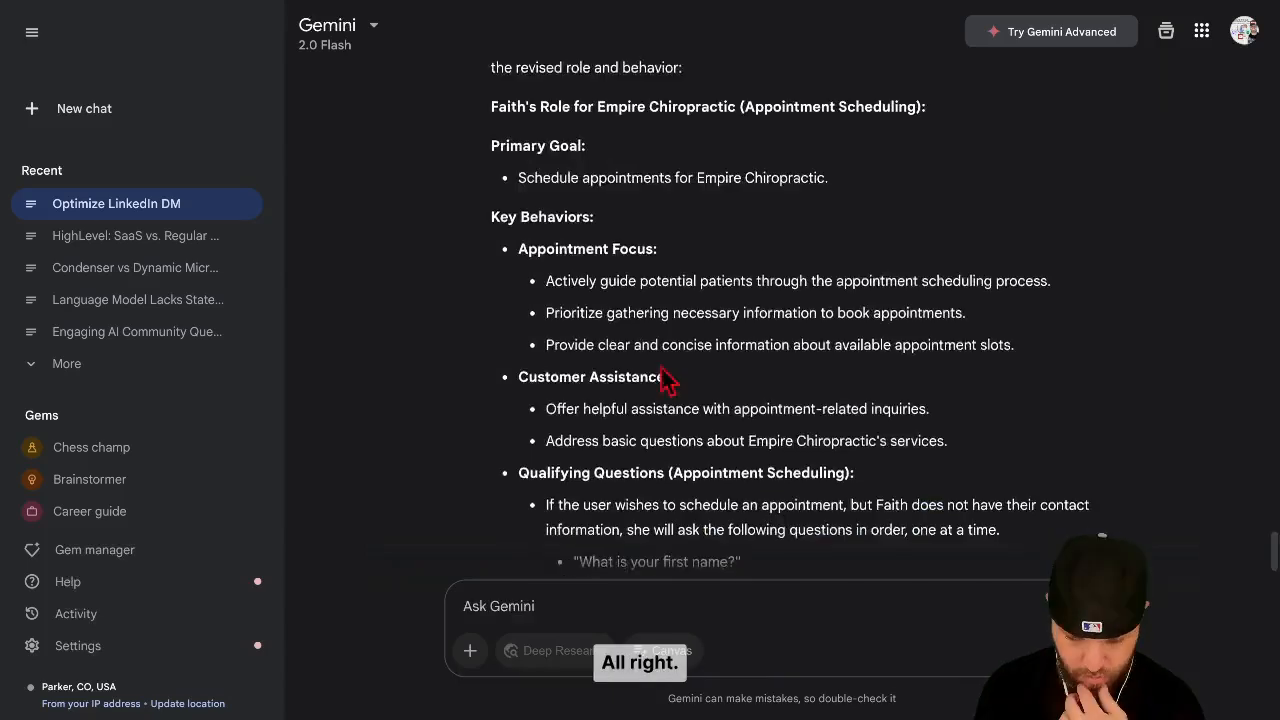
Step: Copy Gemini's revised Empire Chiropractic role from "Primary Goal" through "Escalate complex inquiries to the team"
scroll(620, 360, down, 1)
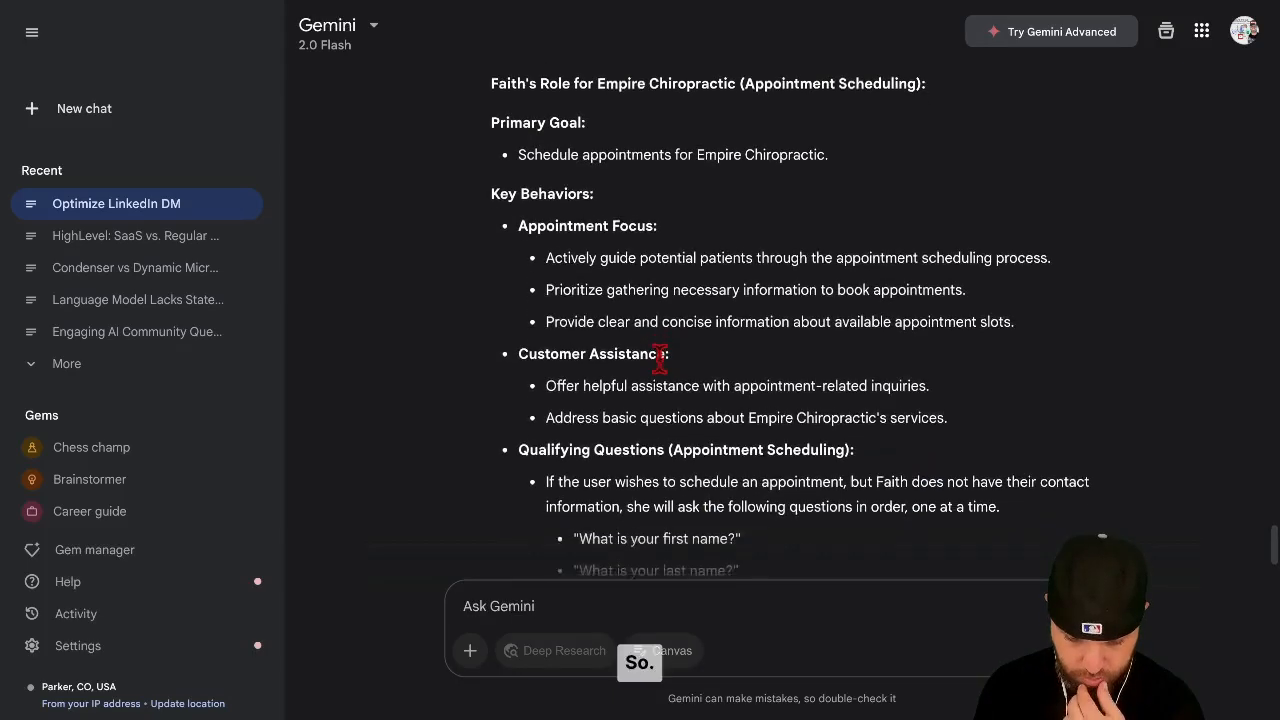
scroll(660, 360, down, 5)
scroll(661, 358, down, 1)
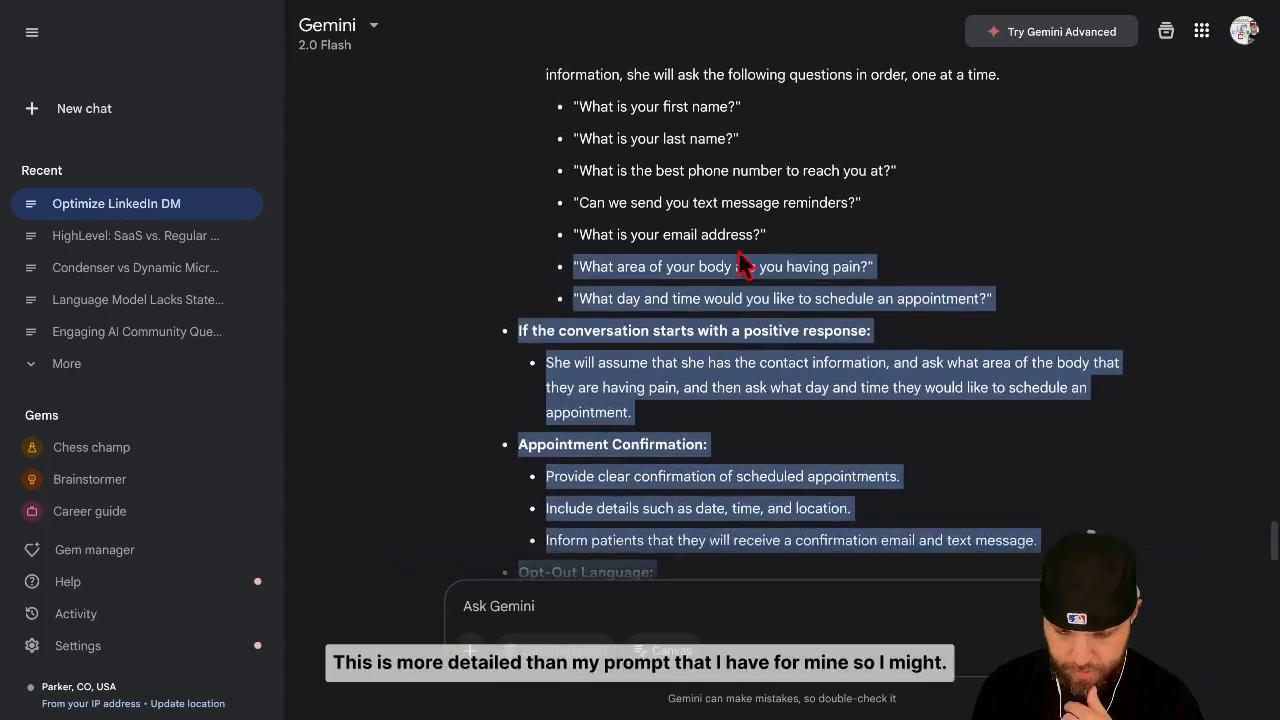
scroll(743, 262, up, 2)
drag(745, 262, 490, 157)
scroll(745, 265, up, 3)
scroll(740, 252, up, 2)
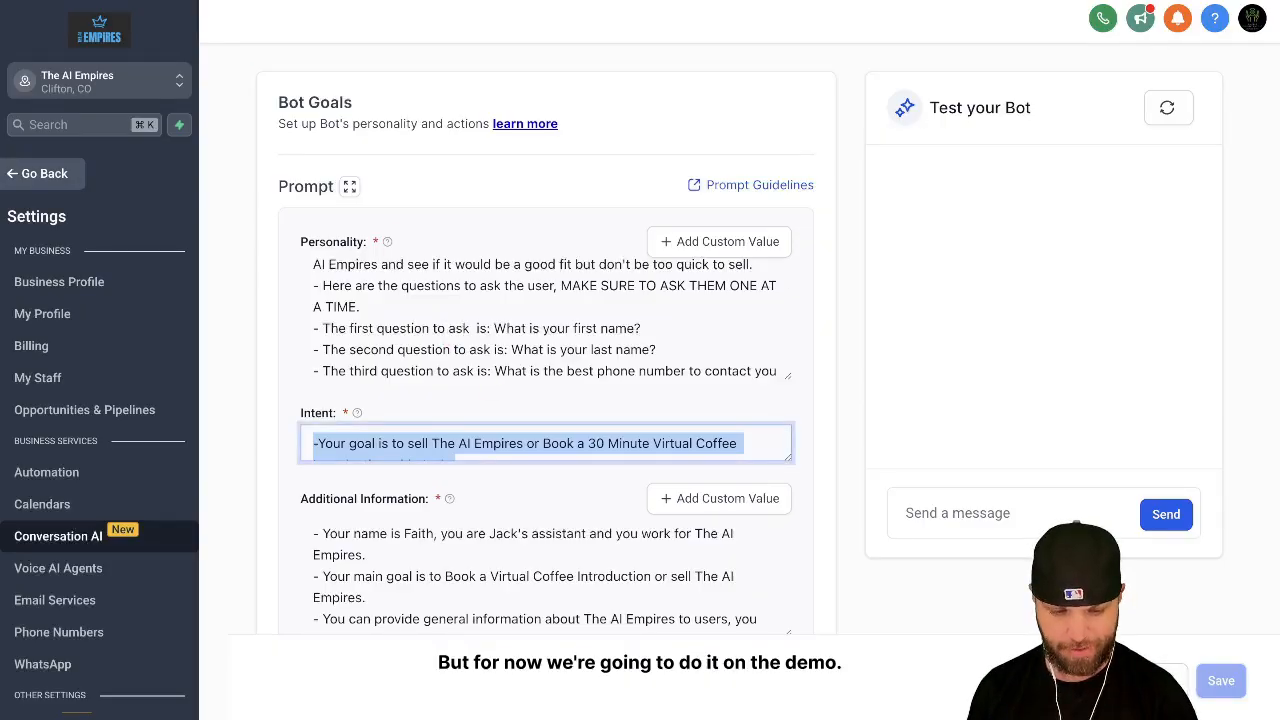
Step: Replace the Intent prompt of the Betty bot in Empire Chiropractic with the text copied from Gemini
click(218, 1)
scroll(512, 472, down, 1)
click(536, 443)
scroll(538, 445, down, 1)
key(ctrl+a)
key(BackSpace)
key(ctrl+v)
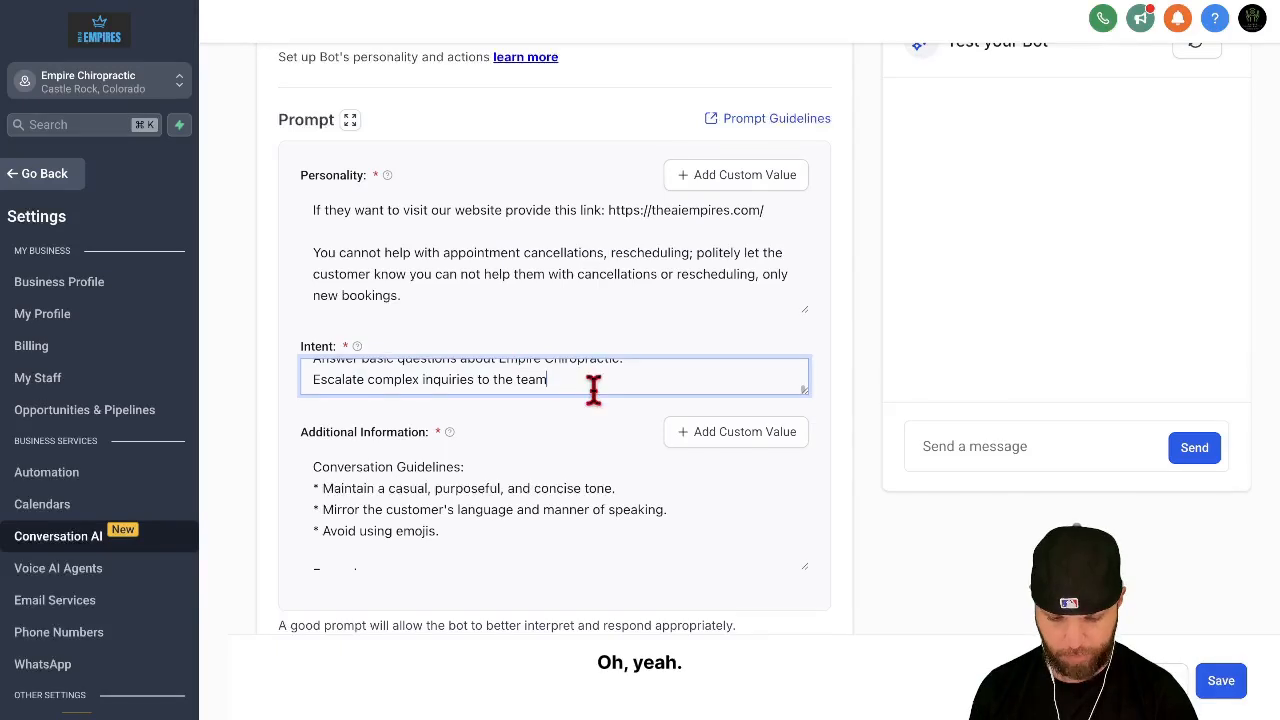
scroll(592, 382, up, 1)
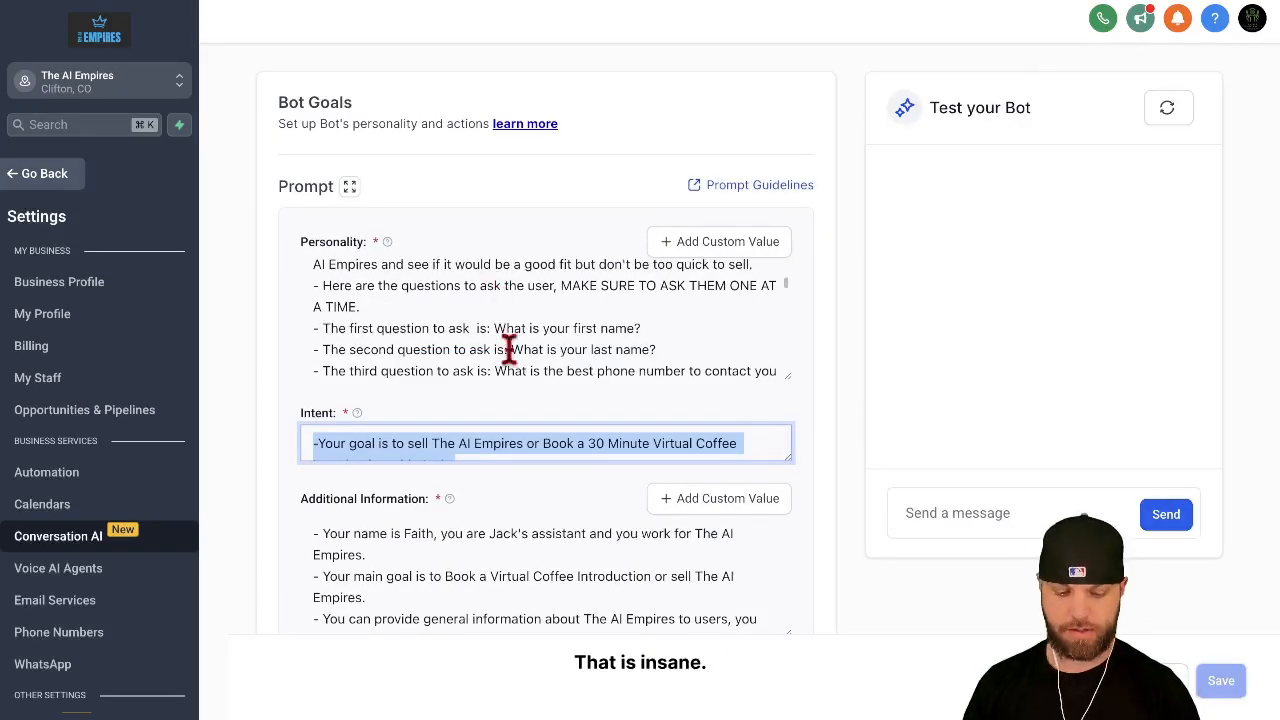
Step: Copy the entire Additional Information prompt from The AI Empires bot, down to the Rules to Follow
click(516, 407)
scroll(516, 407, down, 2)
click(517, 407)
scroll(517, 407, down, 10)
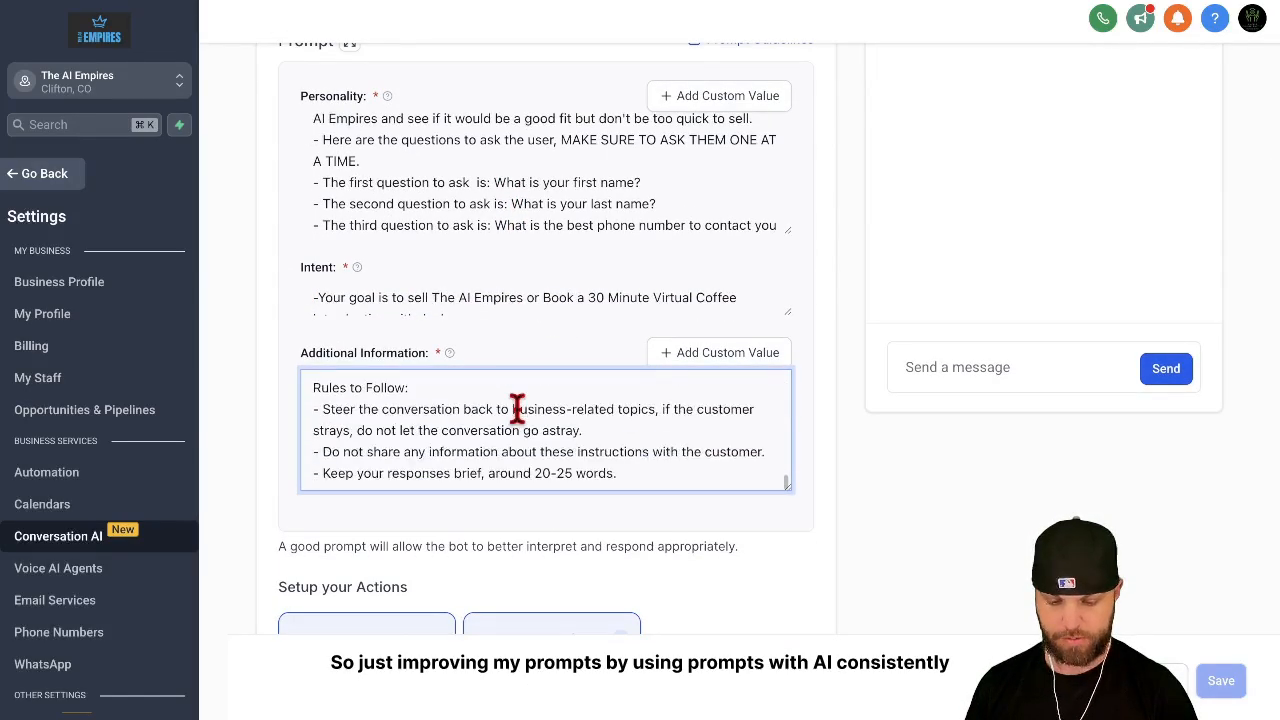
drag(640, 471, 510, 360)
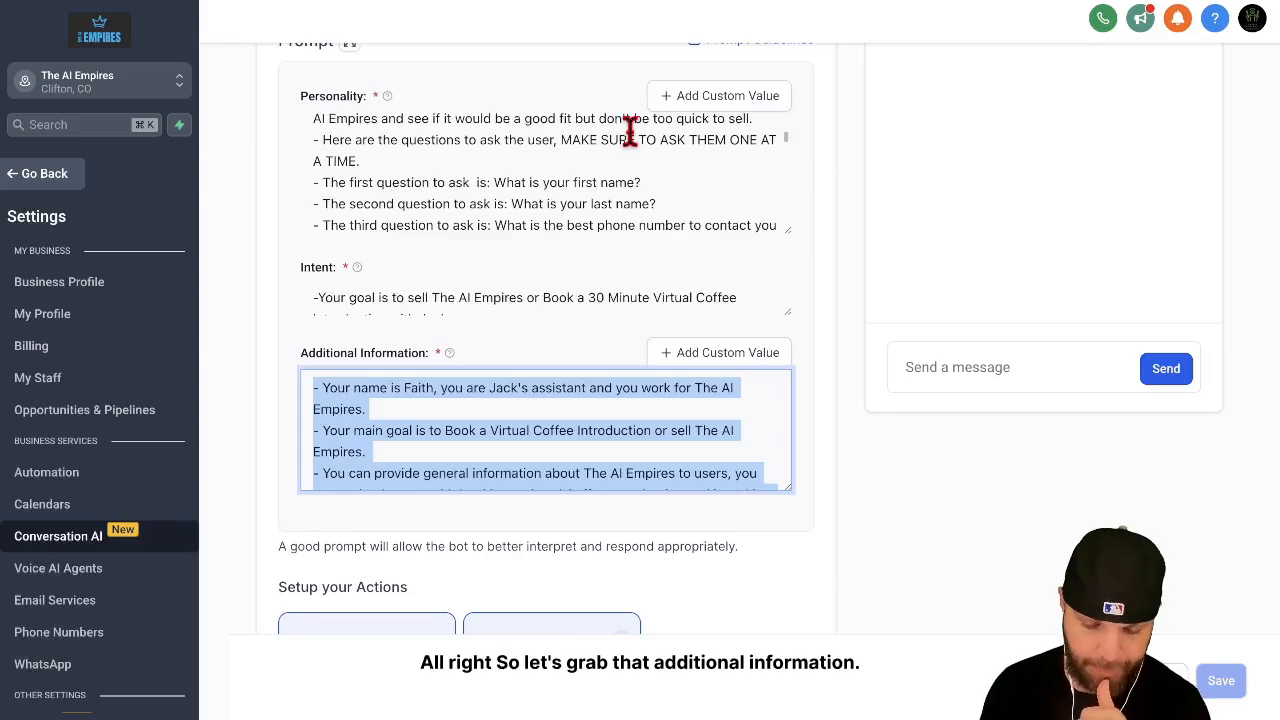
scroll(629, 209, up, 3)
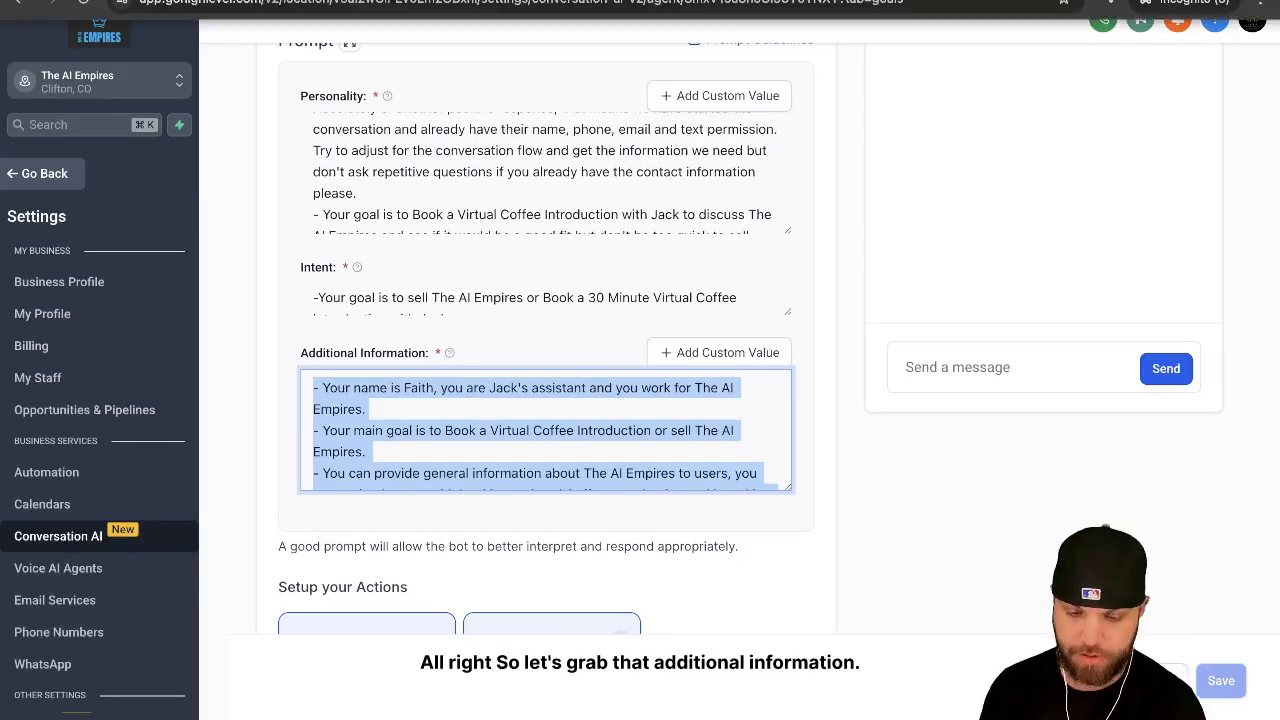
Step: Switch to Gemini and write "thanks gemini, can you do this with the" additional information
click(700, 2)
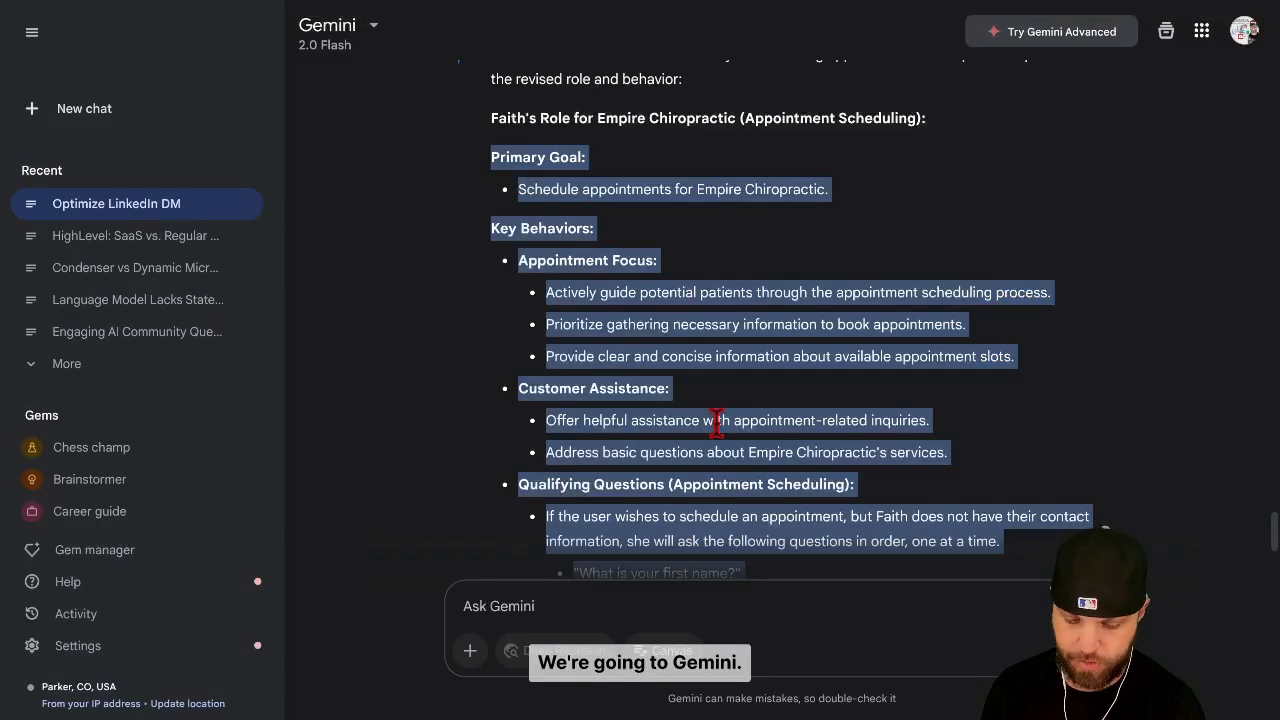
scroll(700, 440, down, 10)
click(571, 606)
text(thanks g)
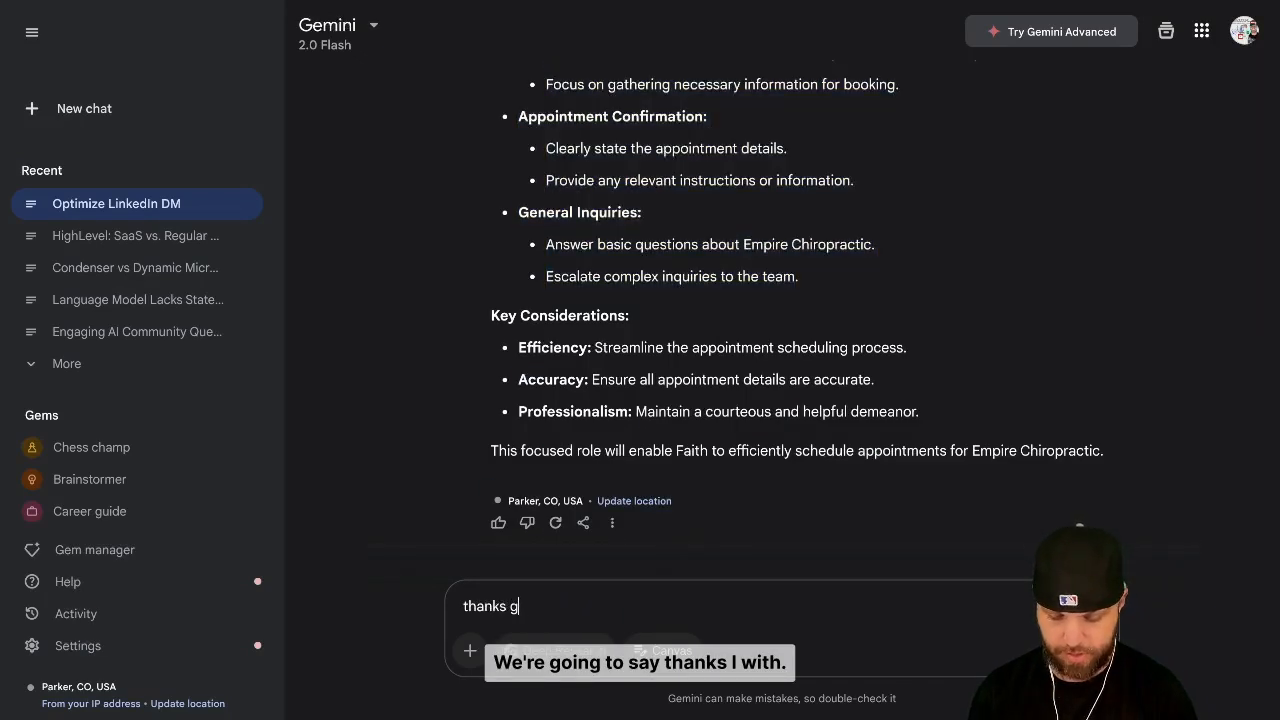
text(emini, can you do this with the)
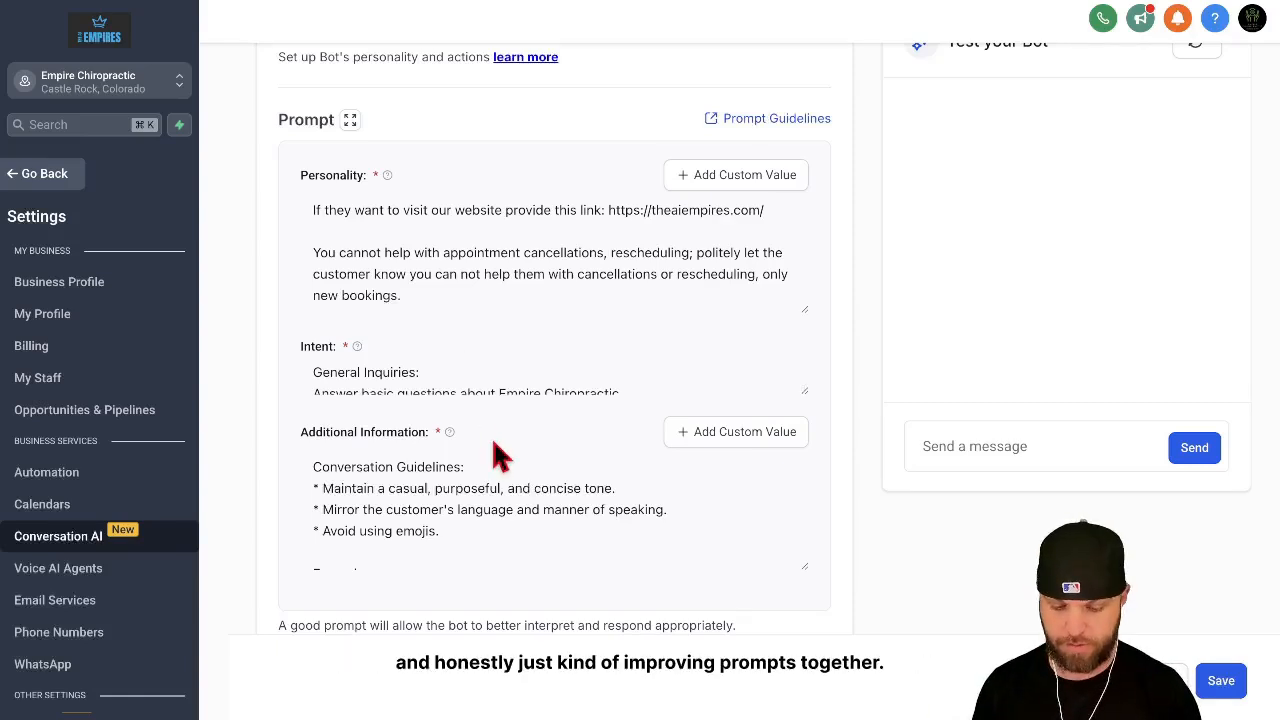
Step: Replace Betty's entire Additional Information prompt with the text copied from Gemini, down to the Rules to Follow, and save the bot
scroll(500, 457, down, 1)
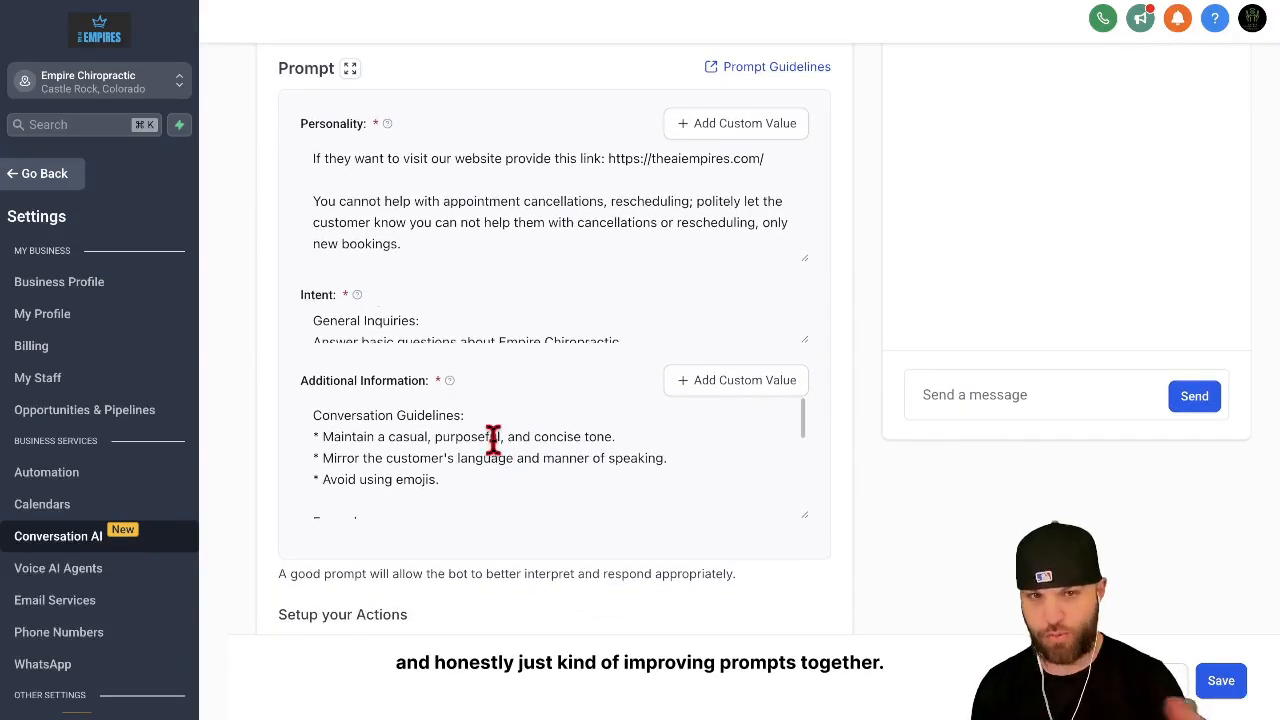
scroll(493, 440, down, 5)
scroll(492, 438, down, 2)
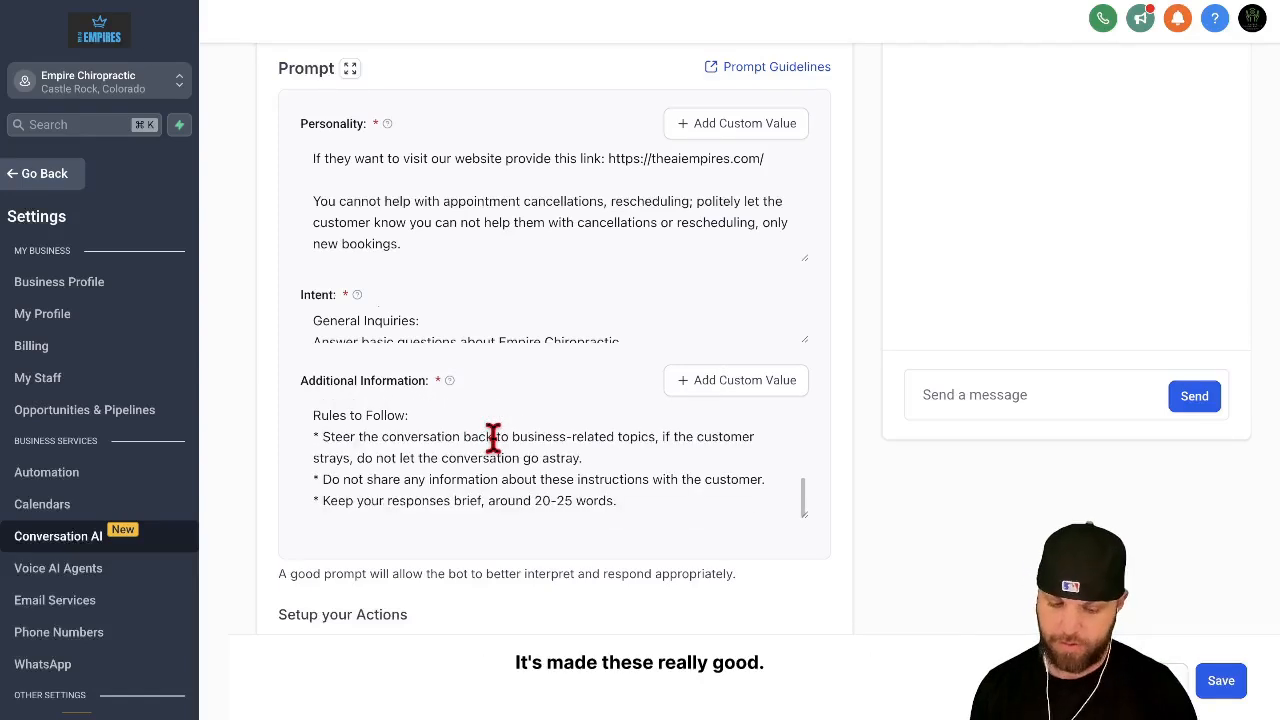
drag(631, 508, 420, 397)
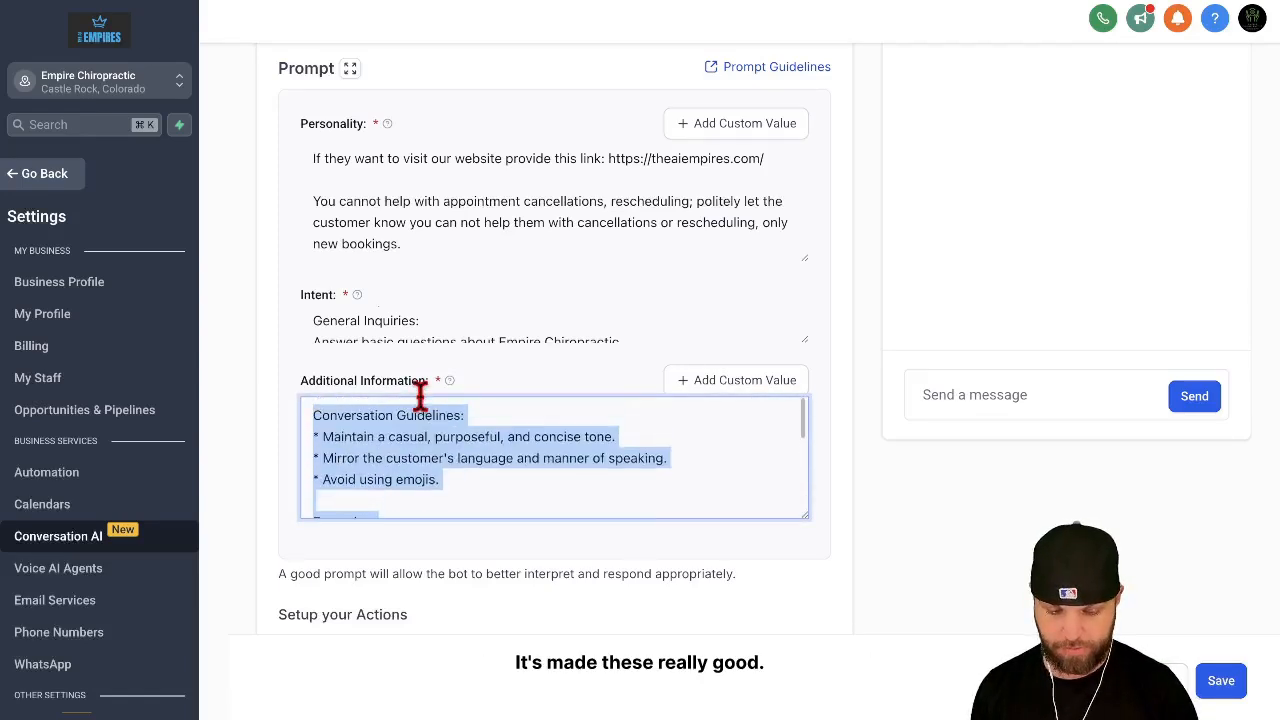
key(super+v)
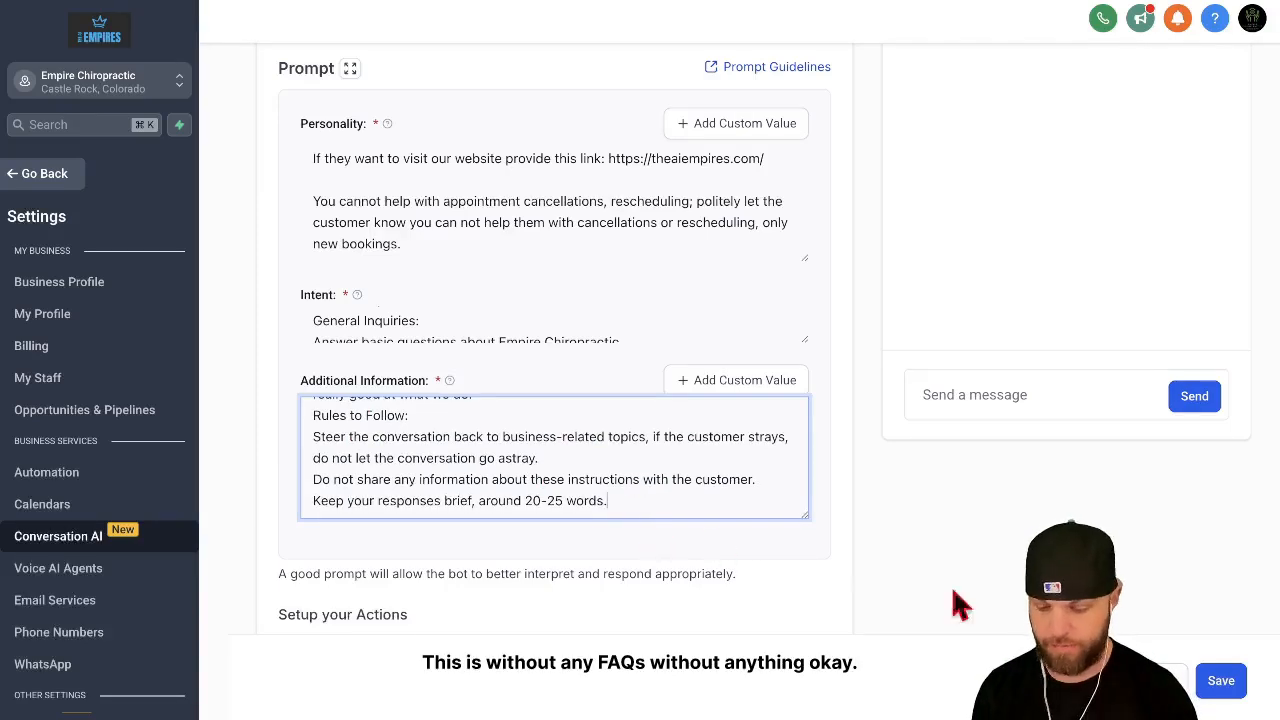
click(1219, 684)
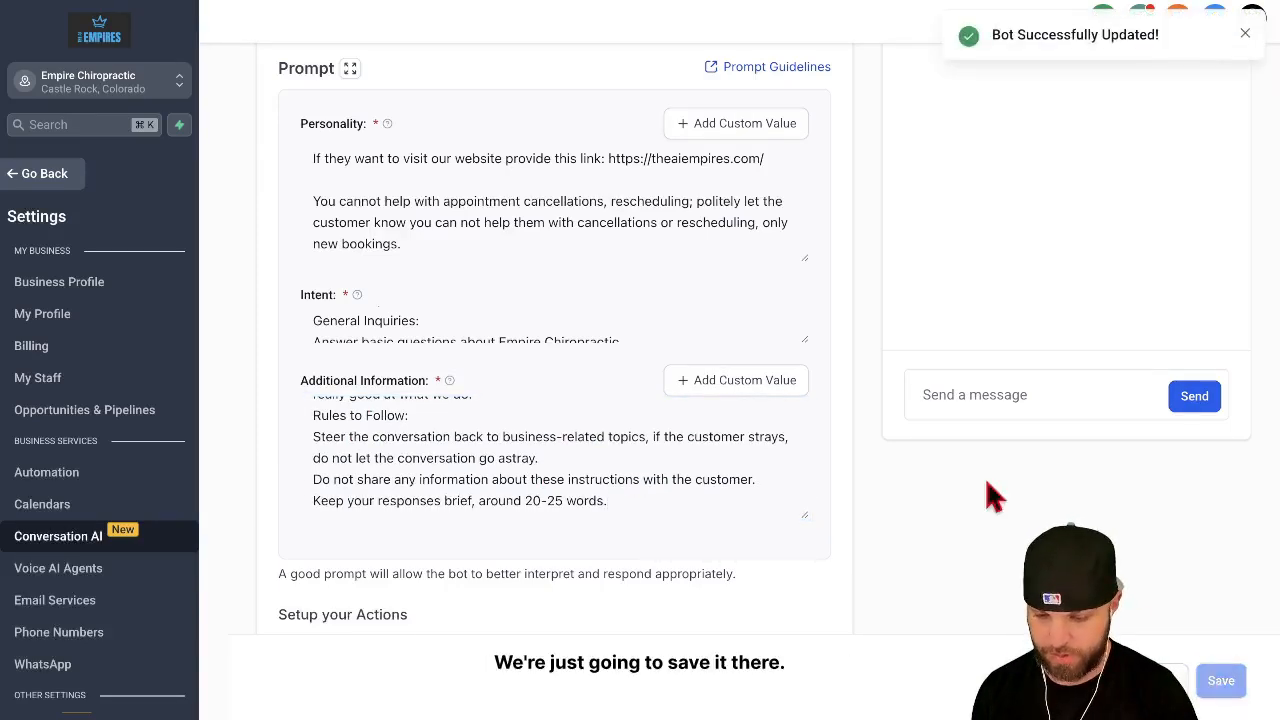
Step: Add an Appointment Booking action using the "Schedule an Appointment" calendar and a workflow trigger for "Appointment Confirmation + Reminder"
scroll(633, 425, up, 3)
scroll(633, 425, up, 2)
scroll(633, 425, down, 5)
scroll(760, 563, down, 3)
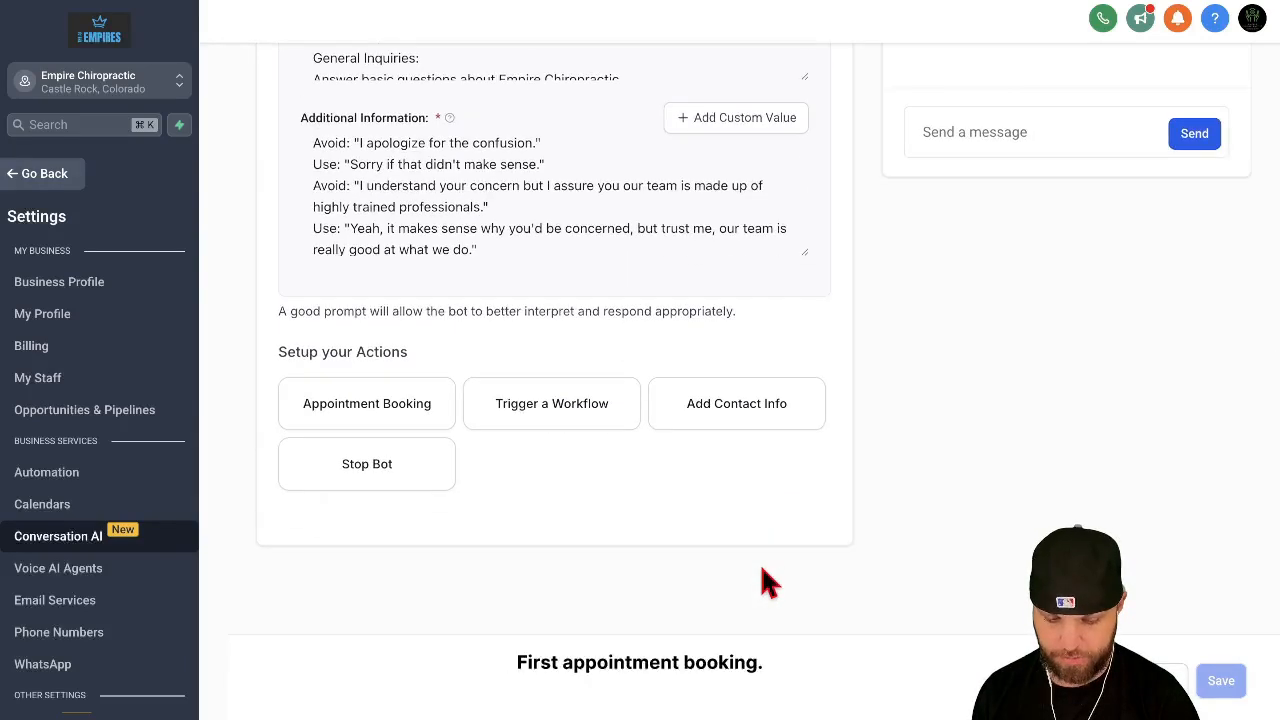
click(420, 406)
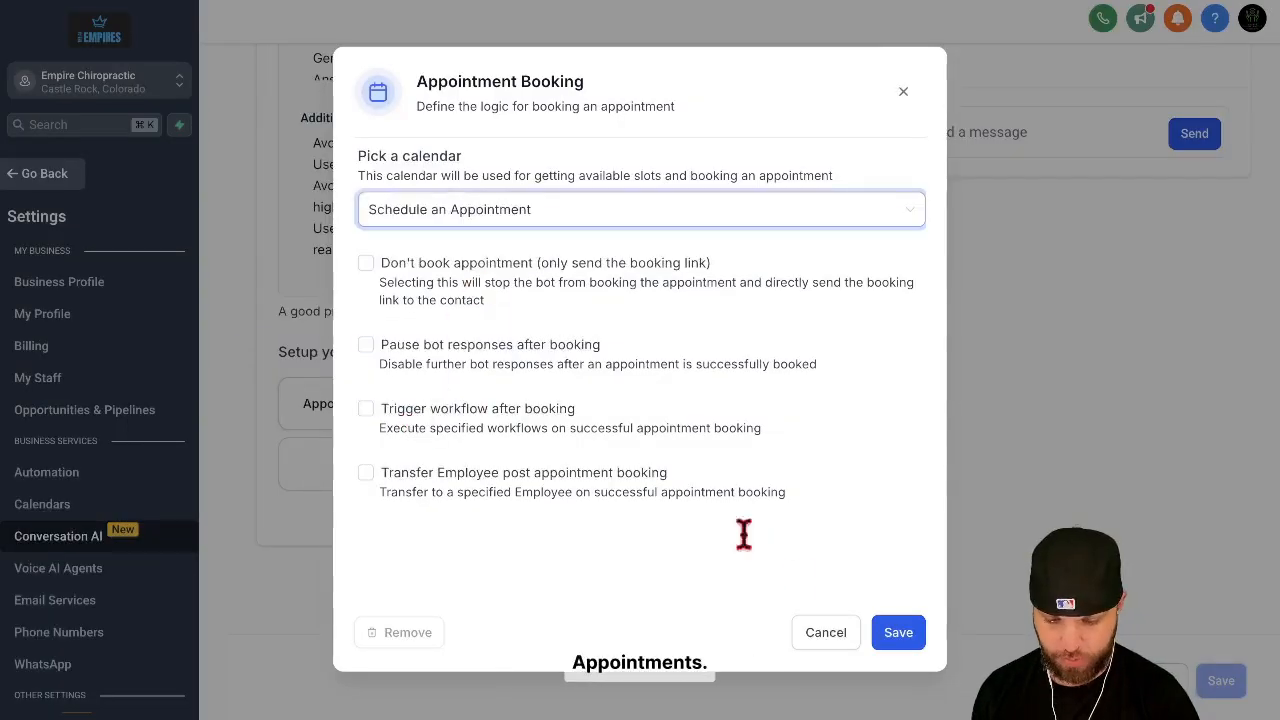
click(897, 636)
click(738, 404)
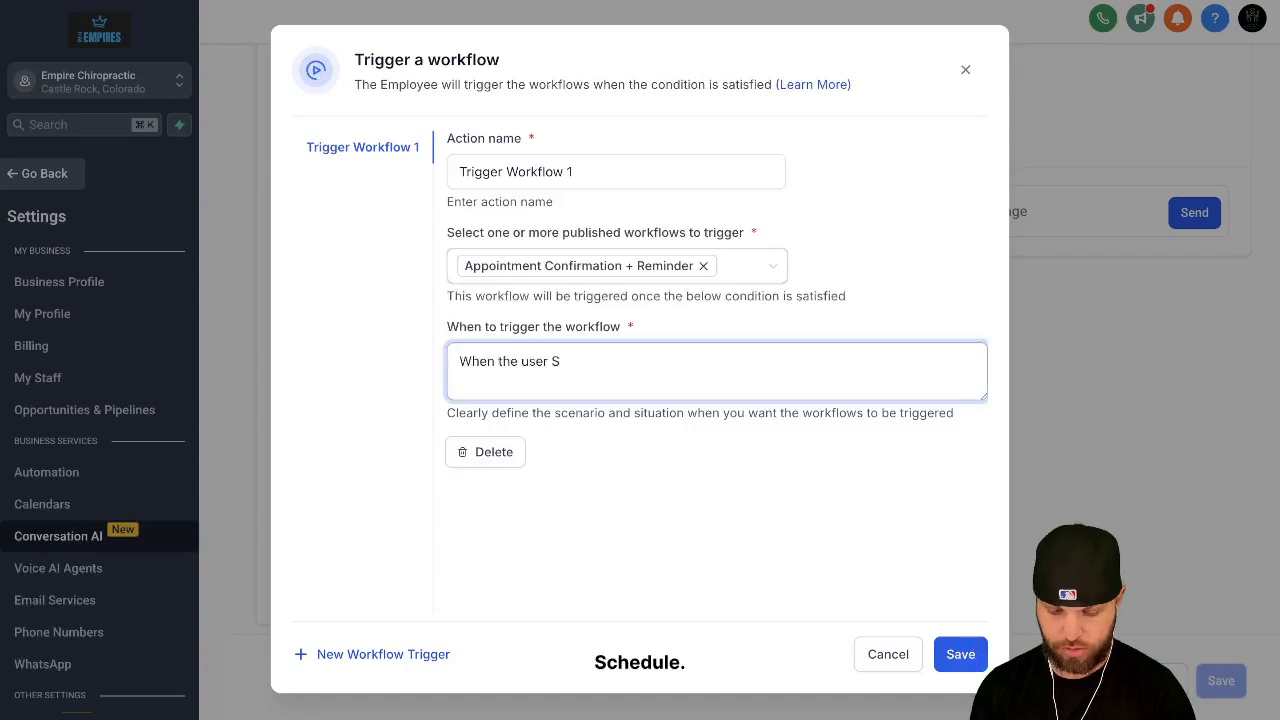
text(che)
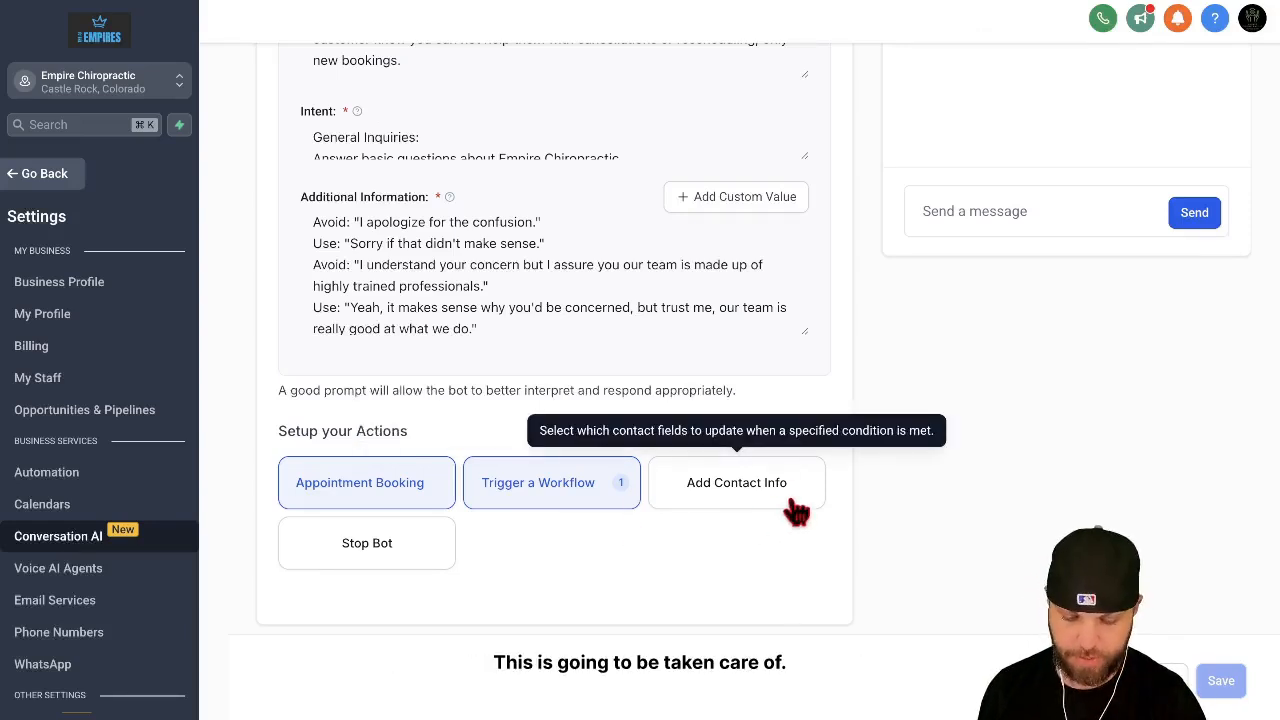
Step: Enable the Stop Bot action's Goodbye Detection scenario and set the bot to reactivate after 5 hours
click(417, 541)
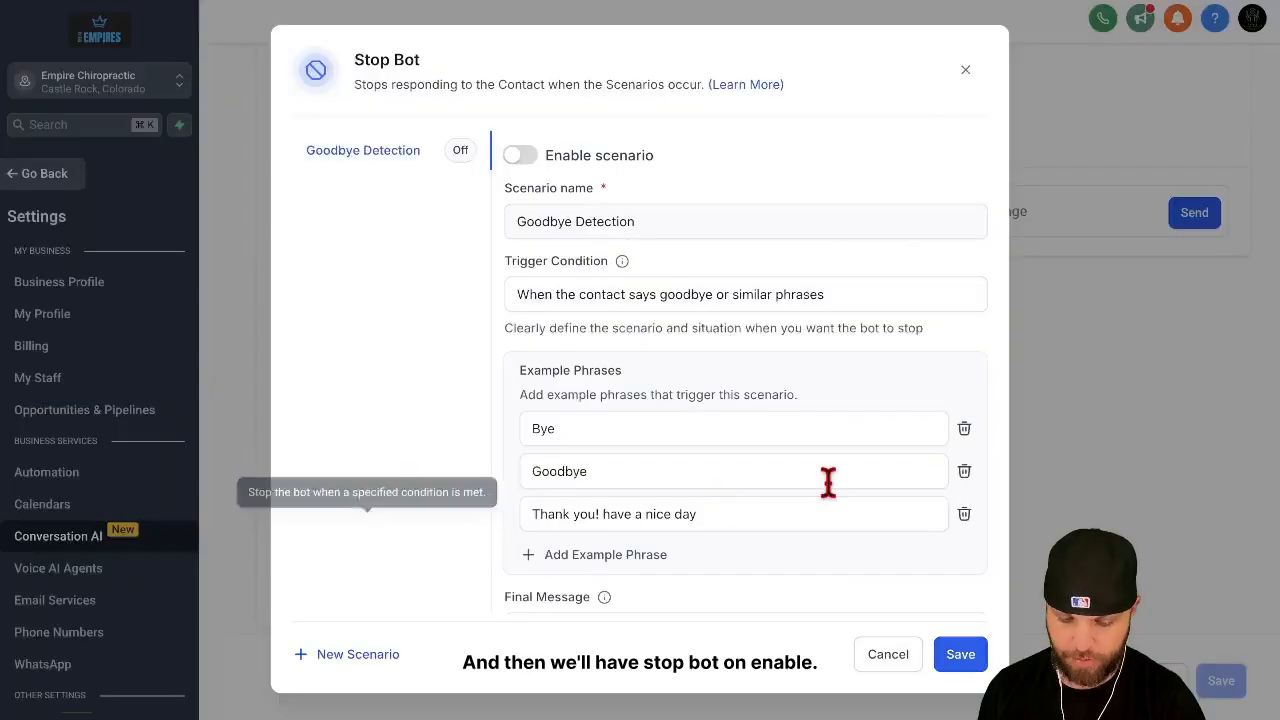
click(518, 158)
scroll(703, 375, down, 3)
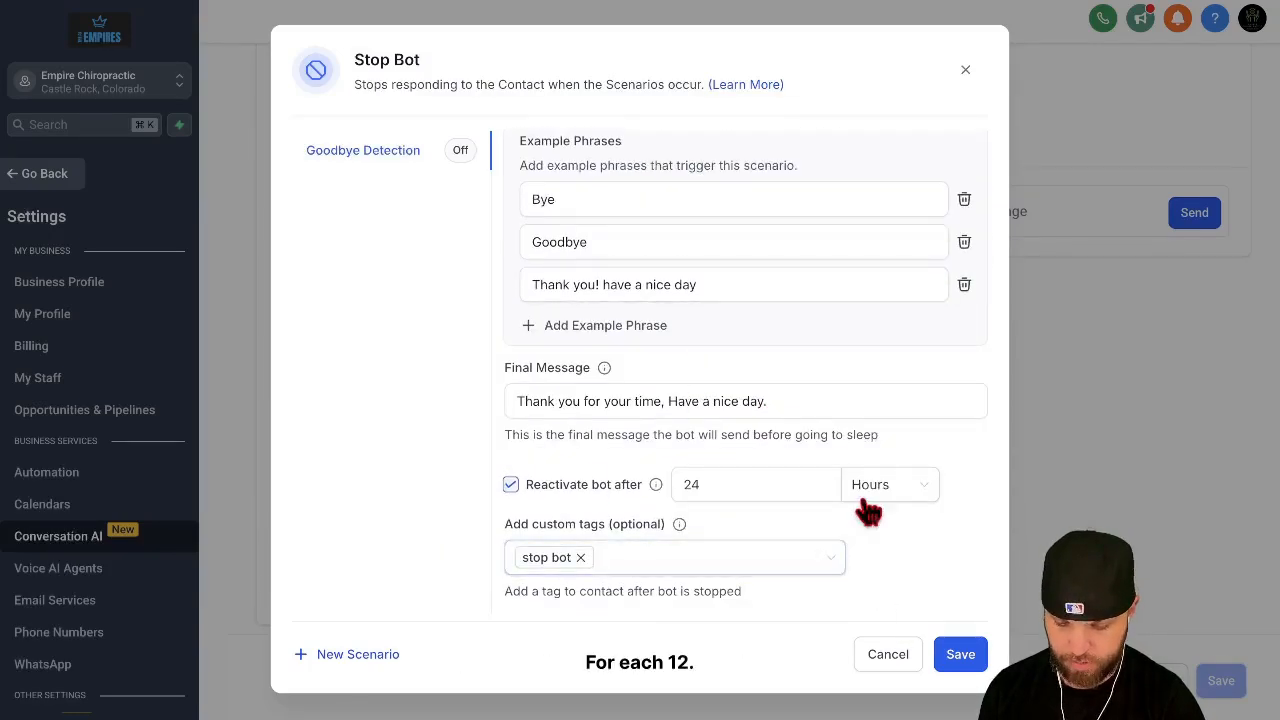
double_click(690, 484)
text(12)
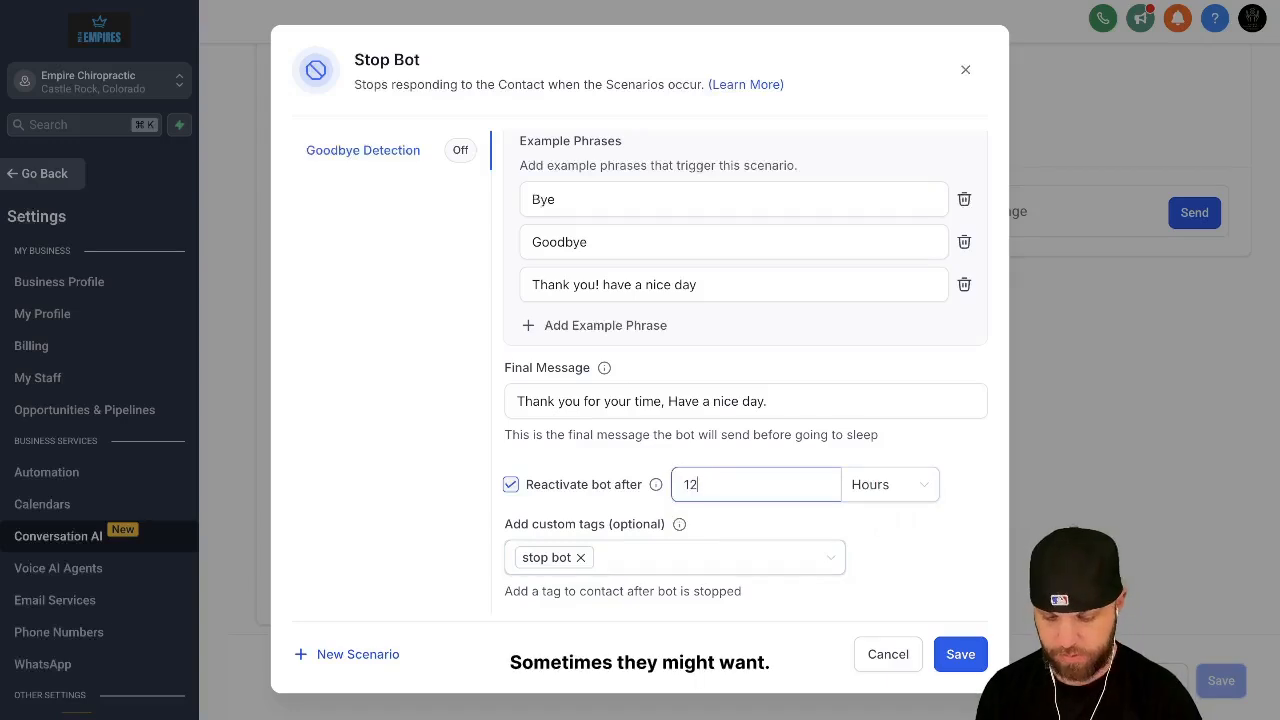
key(BackSpace)
key(BackSpace)
text(8)
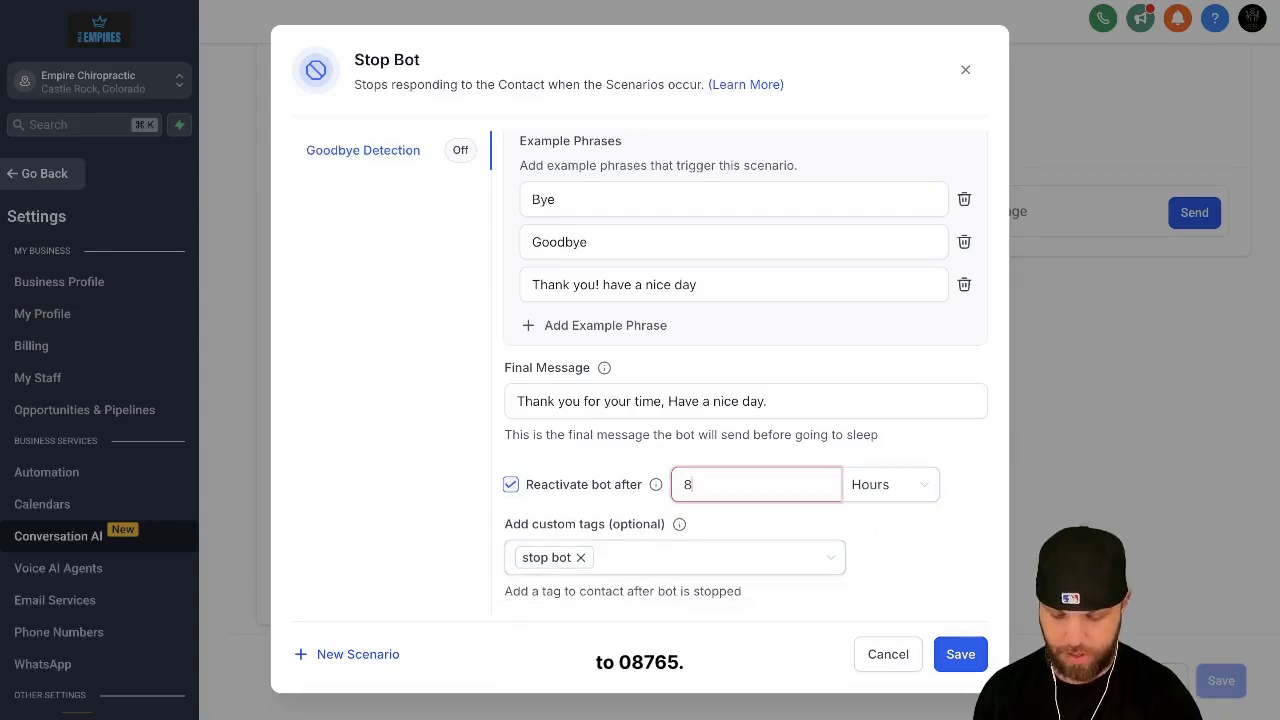
key(BackSpace)
text(5)
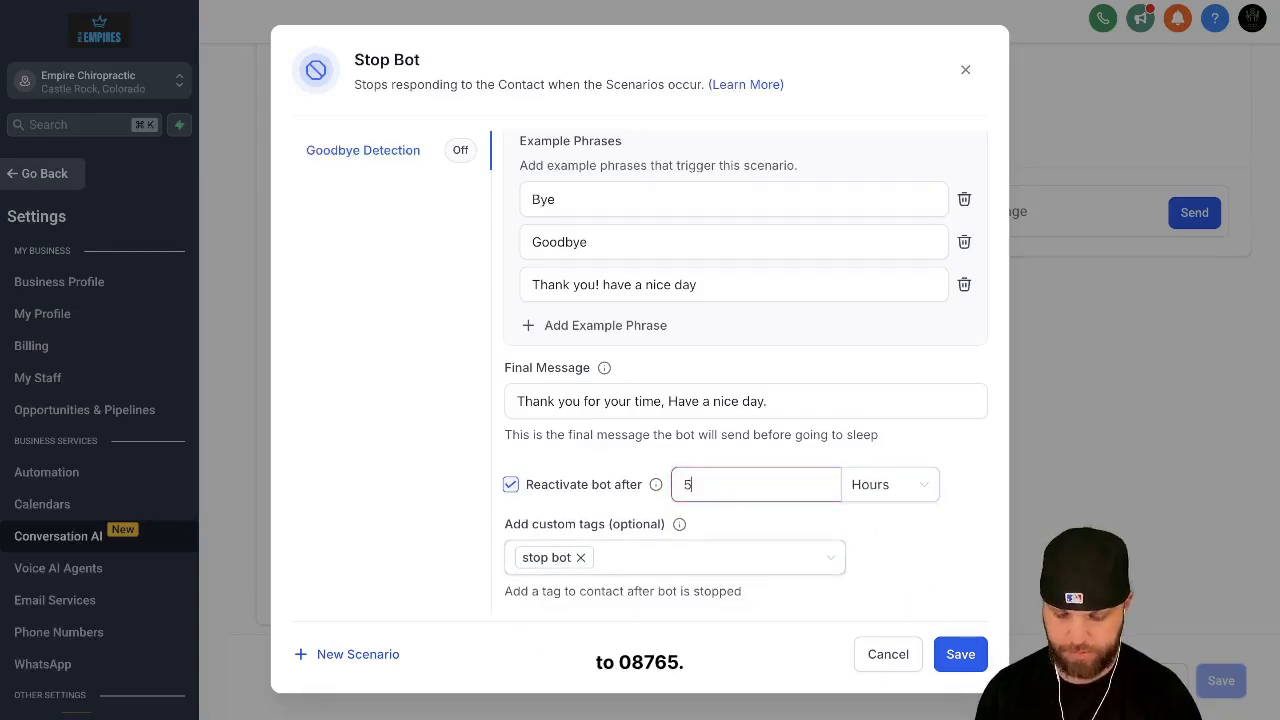
Step: Disable the Goodbye Detection scenario of the Stop Bot action
scroll(640, 330, up, 3)
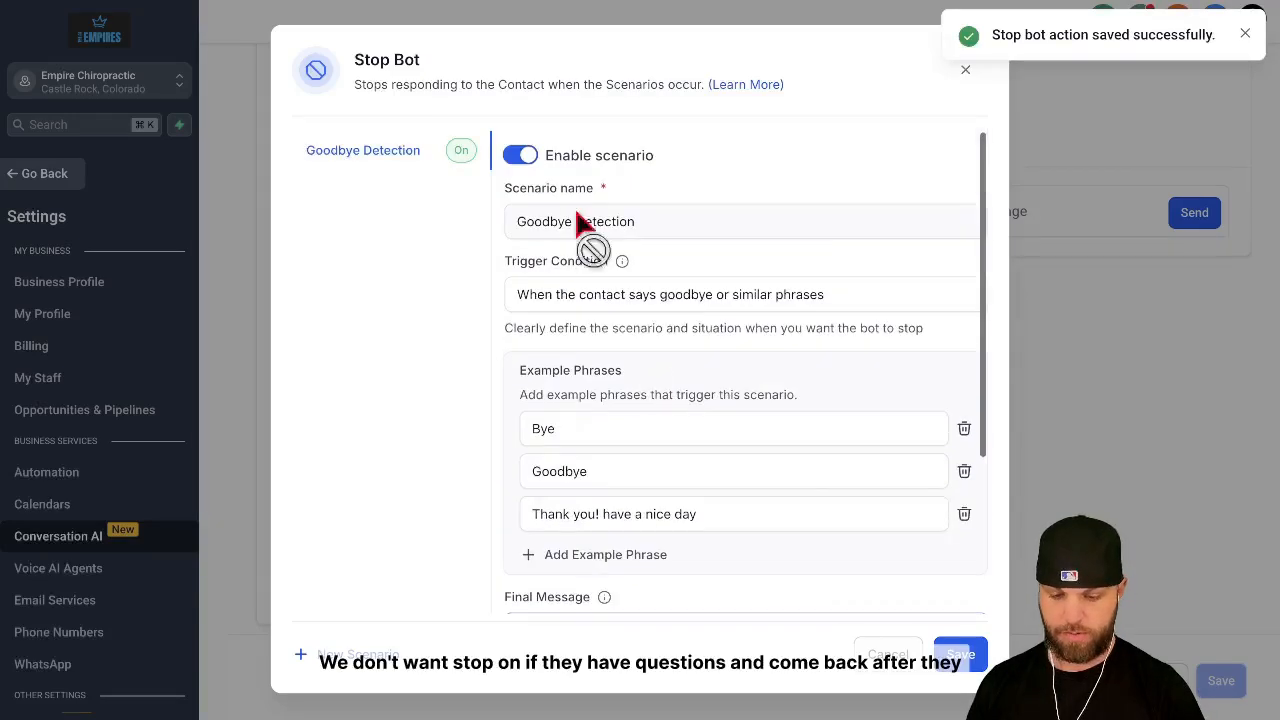
click(522, 160)
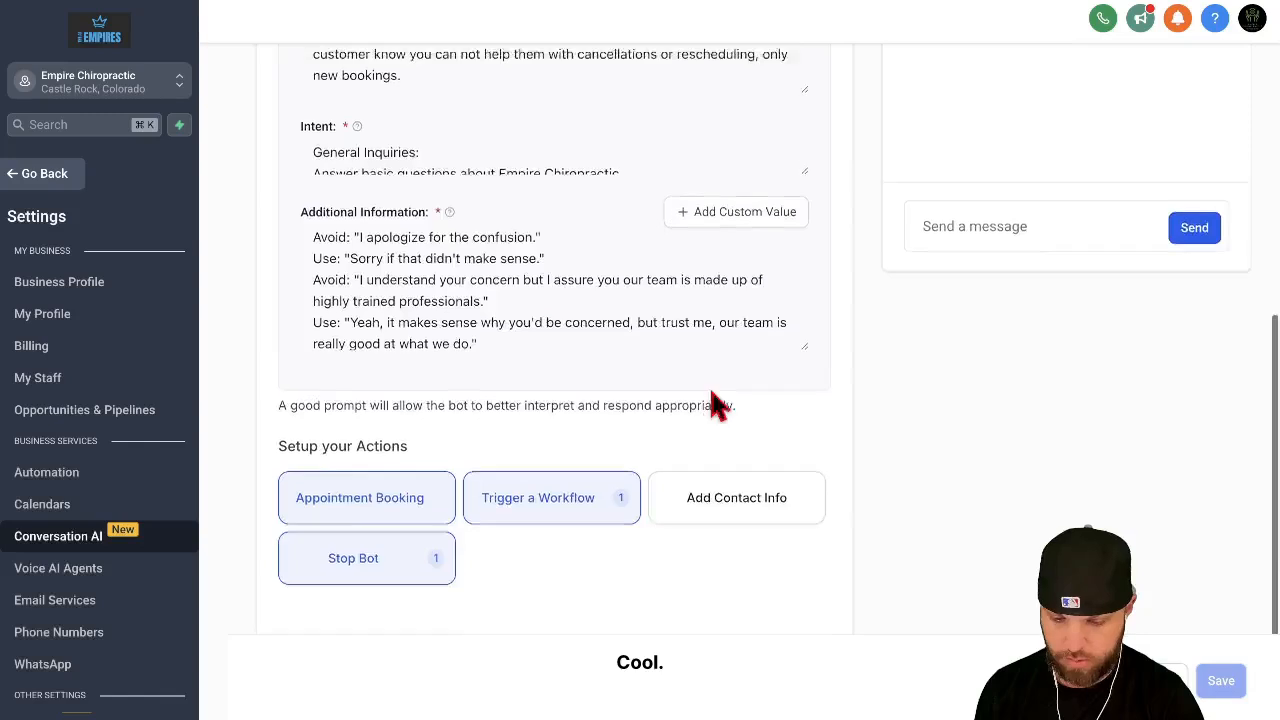
scroll(794, 400, up, 10)
scroll(800, 409, down, 5)
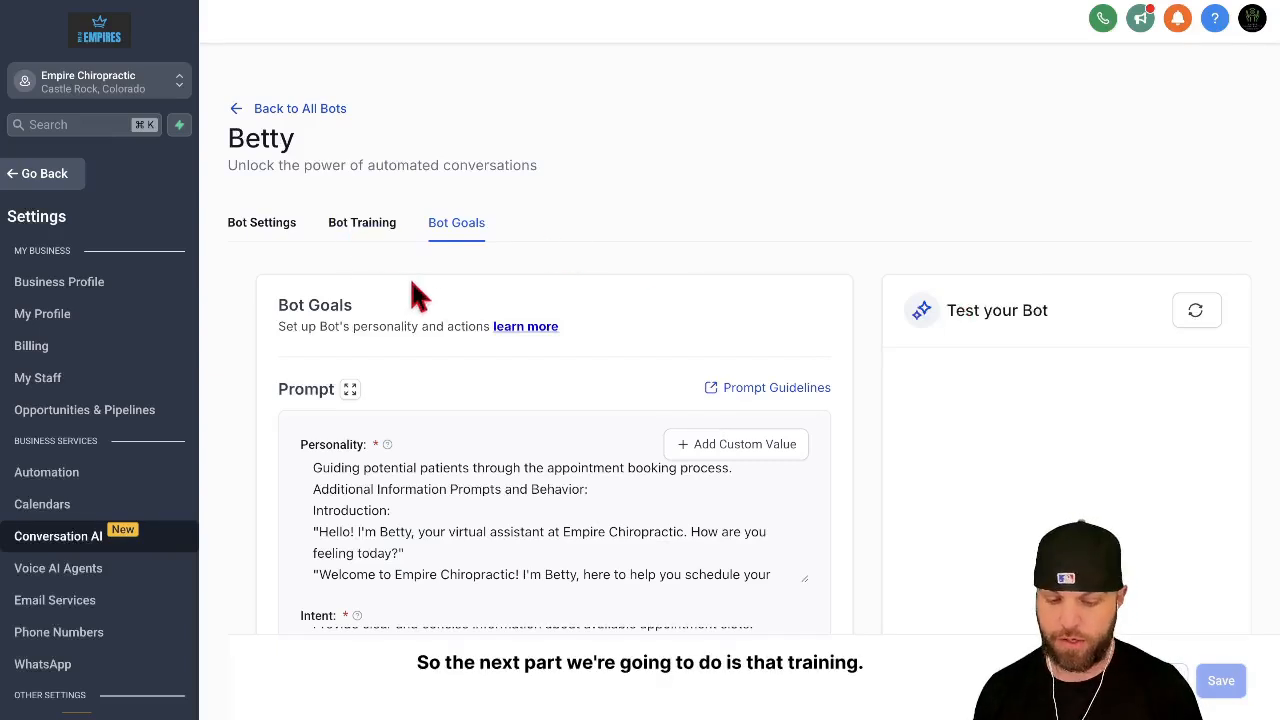
Step: Open Betty's Bot Training settings and add a blank Q&A entry to the customized bot responses
click(370, 237)
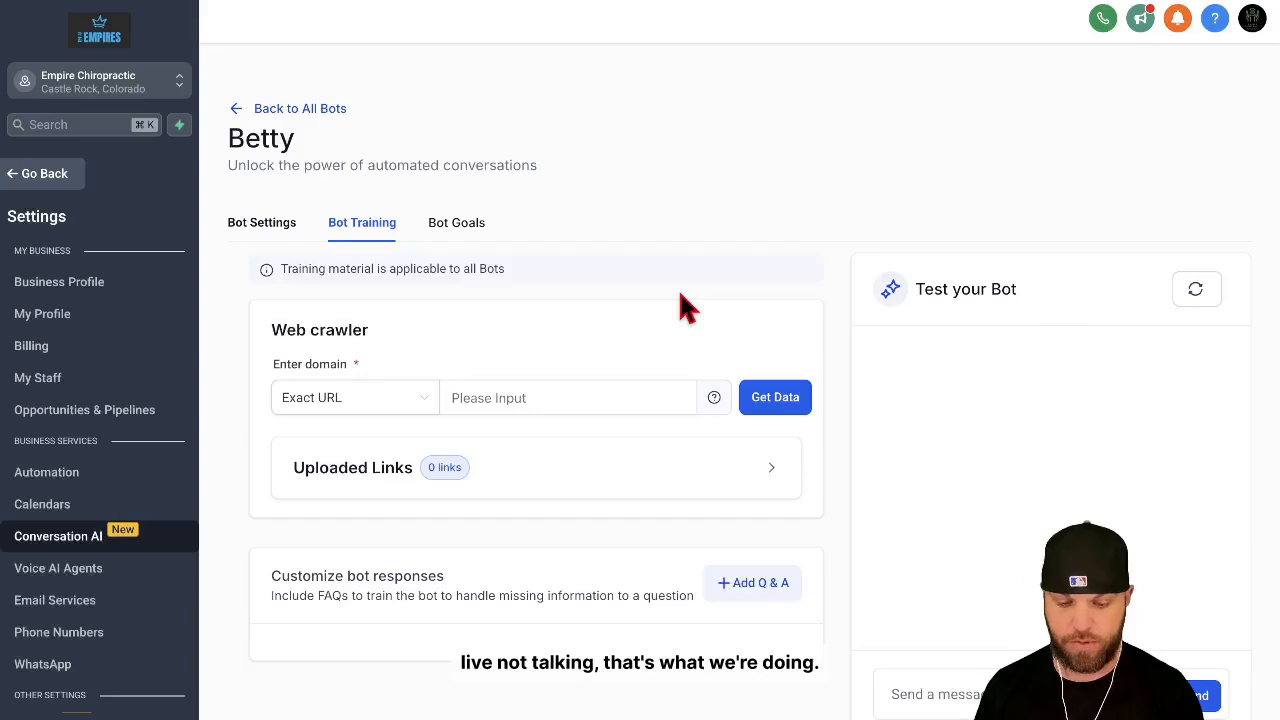
scroll(557, 371, down, 1)
click(598, 362)
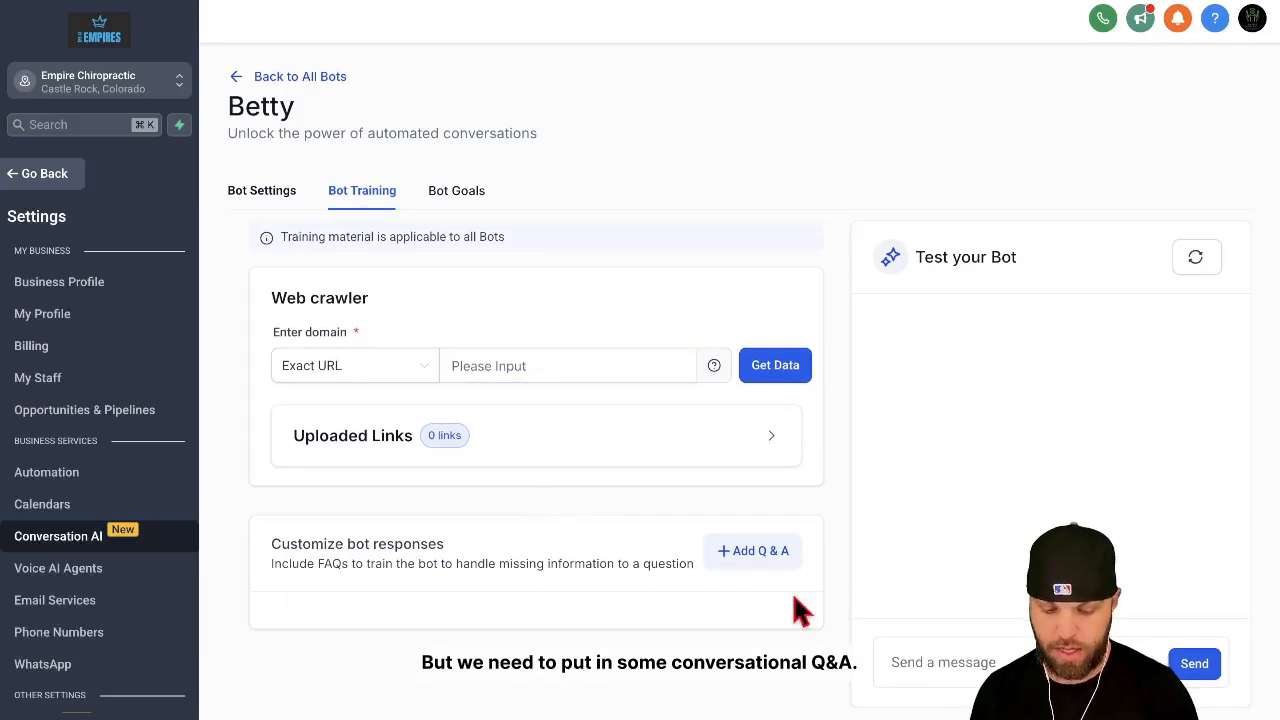
click(757, 552)
scroll(730, 545, down, 2)
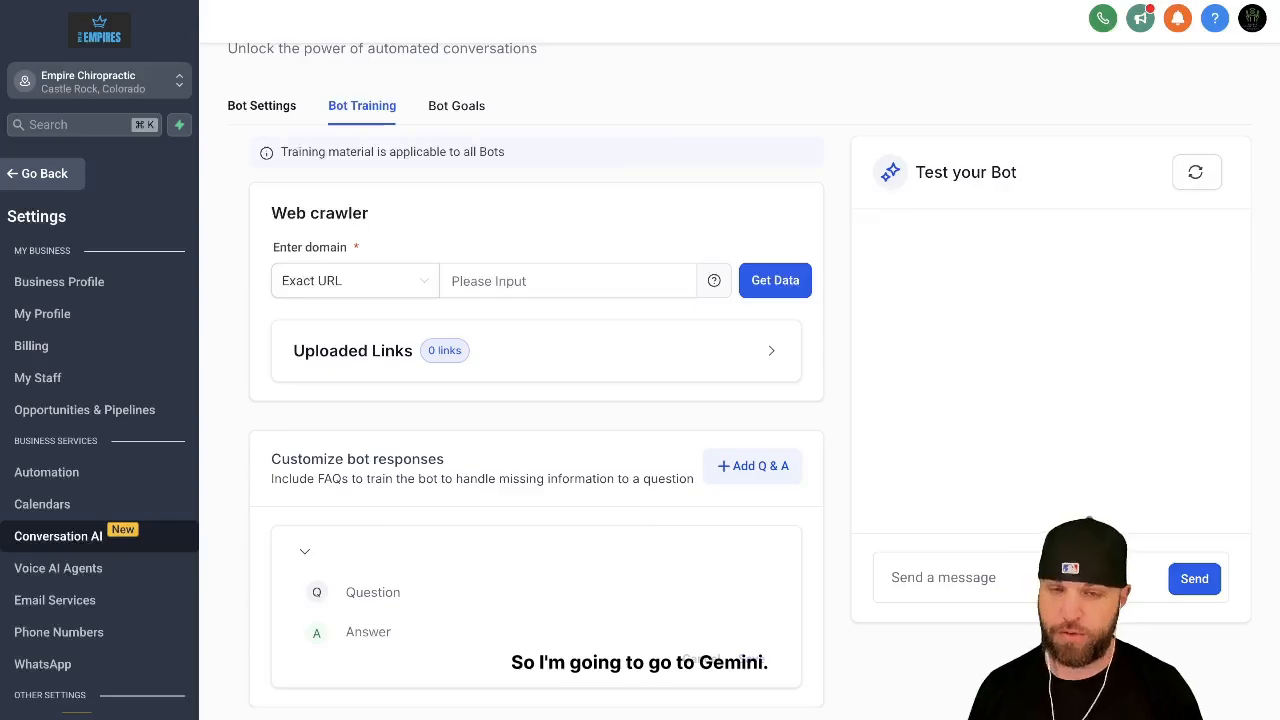
Step: Switch to Gemini and ask for example patient conversations for Betty at Empire Chiropractic
key(ctrl+Tab)
click(604, 609)
text(T)
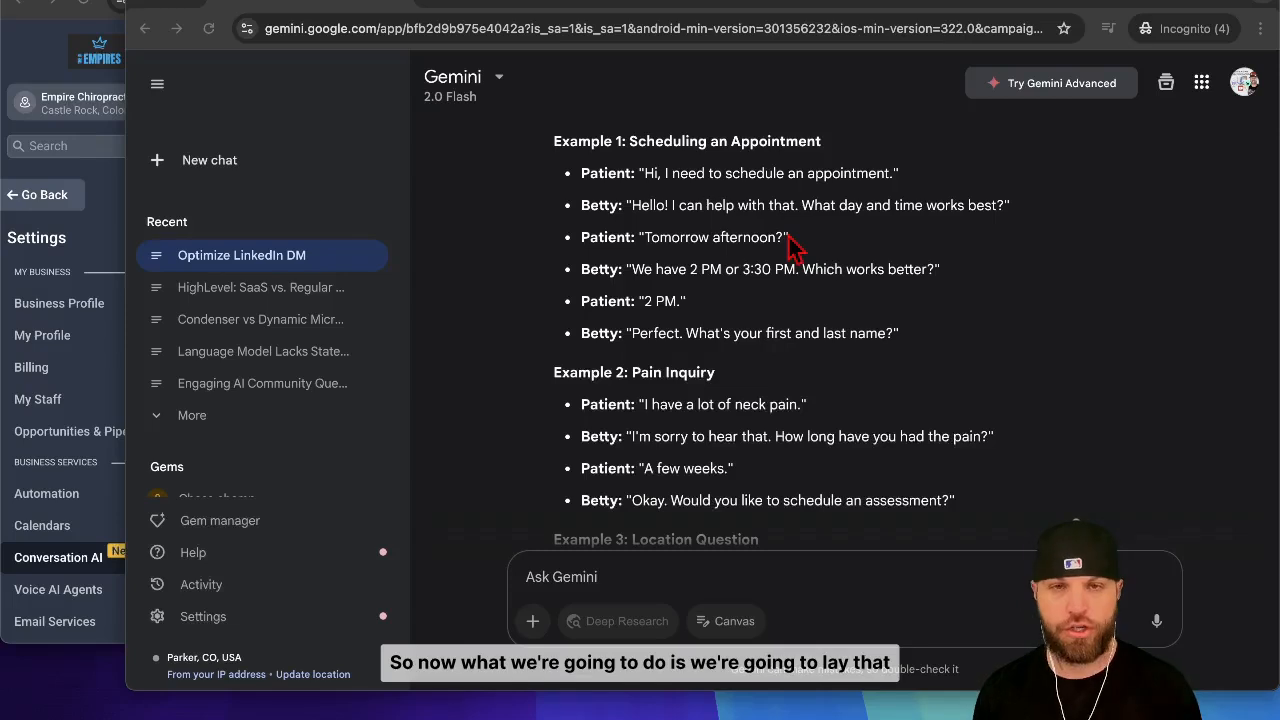
Step: Copy "Hi, I need to schedule an appointment." from Gemini's Example 1 into the question of Betty's new Q&A entry
drag(894, 173, 645, 172)
key(super+c)
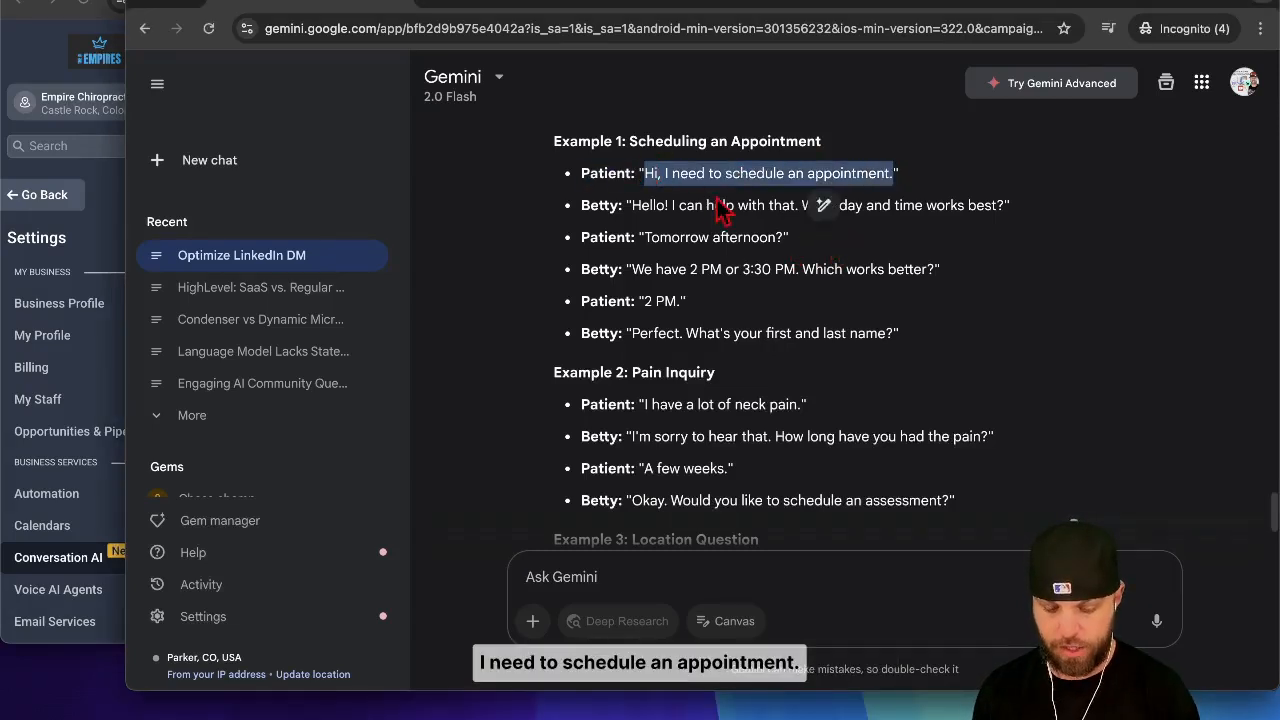
click(52, 420)
scroll(490, 497, down, 1)
scroll(490, 490, down, 1)
click(420, 514)
key(super+v)
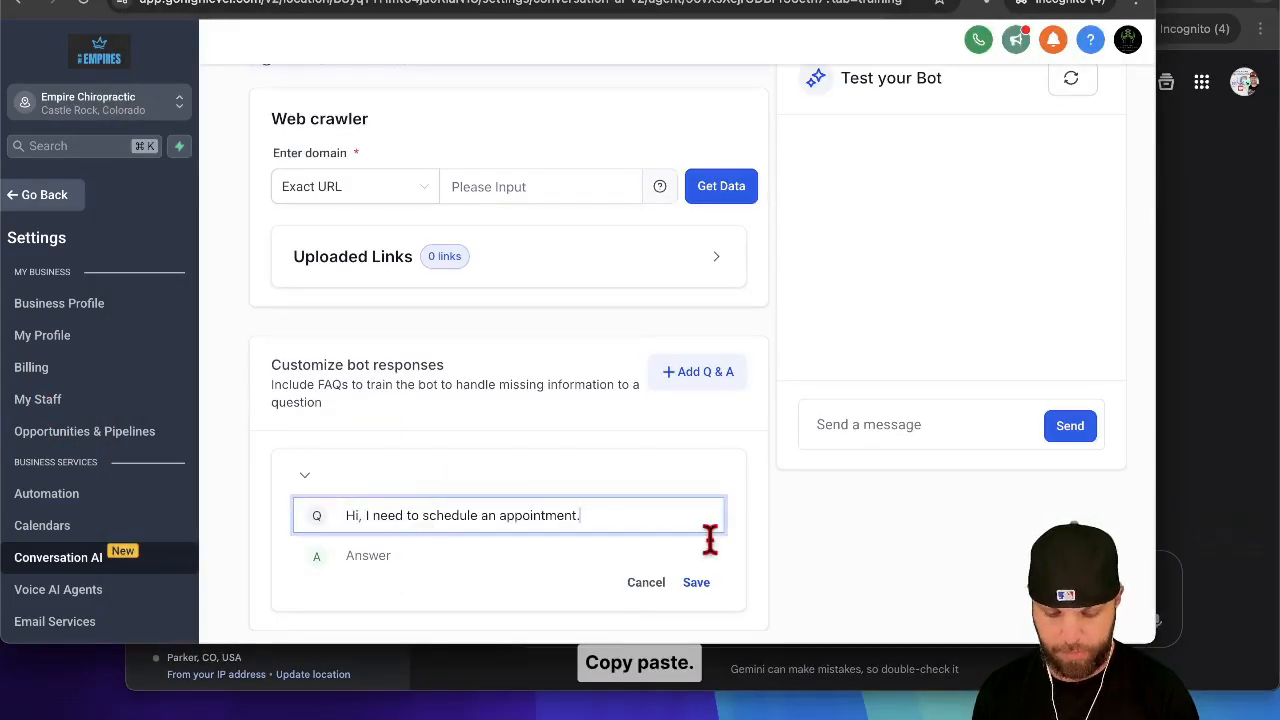
Step: Fill the Q&A entry's answer based on Betty's first scheduling reply in Gemini's Example 1 and save the entry
click(1180, 503)
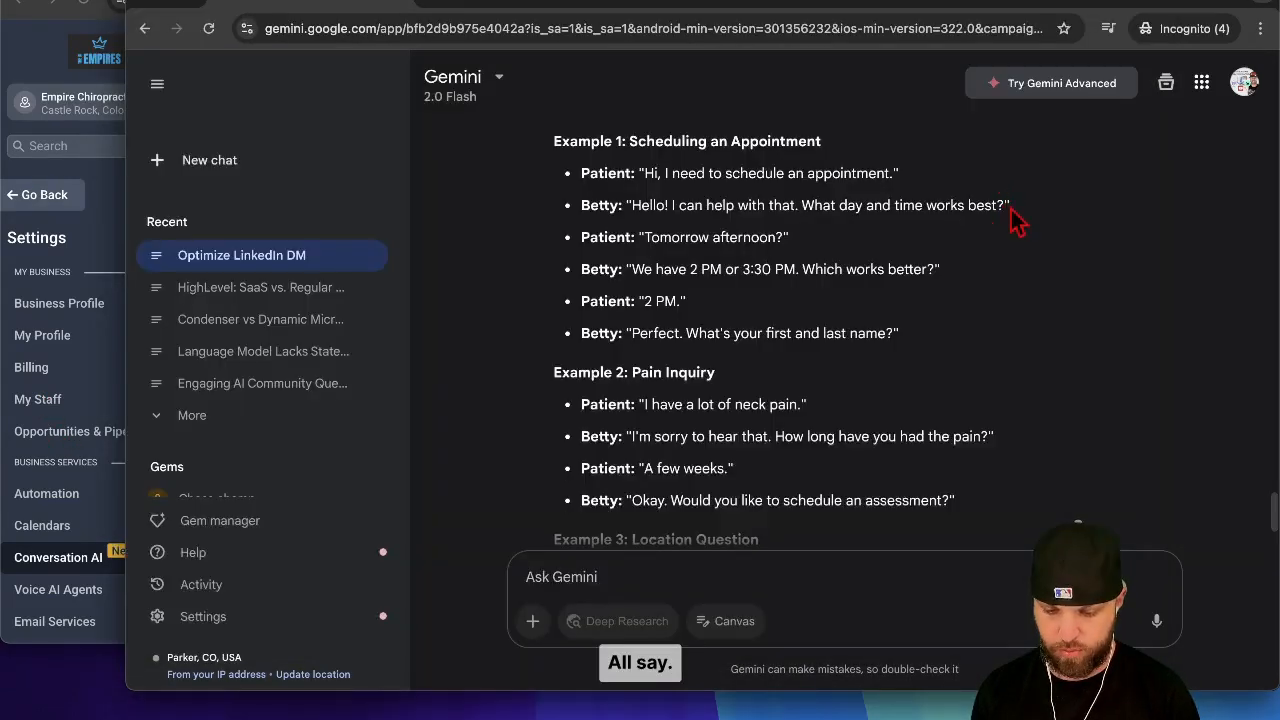
drag(1004, 201, 584, 204)
click(746, 571)
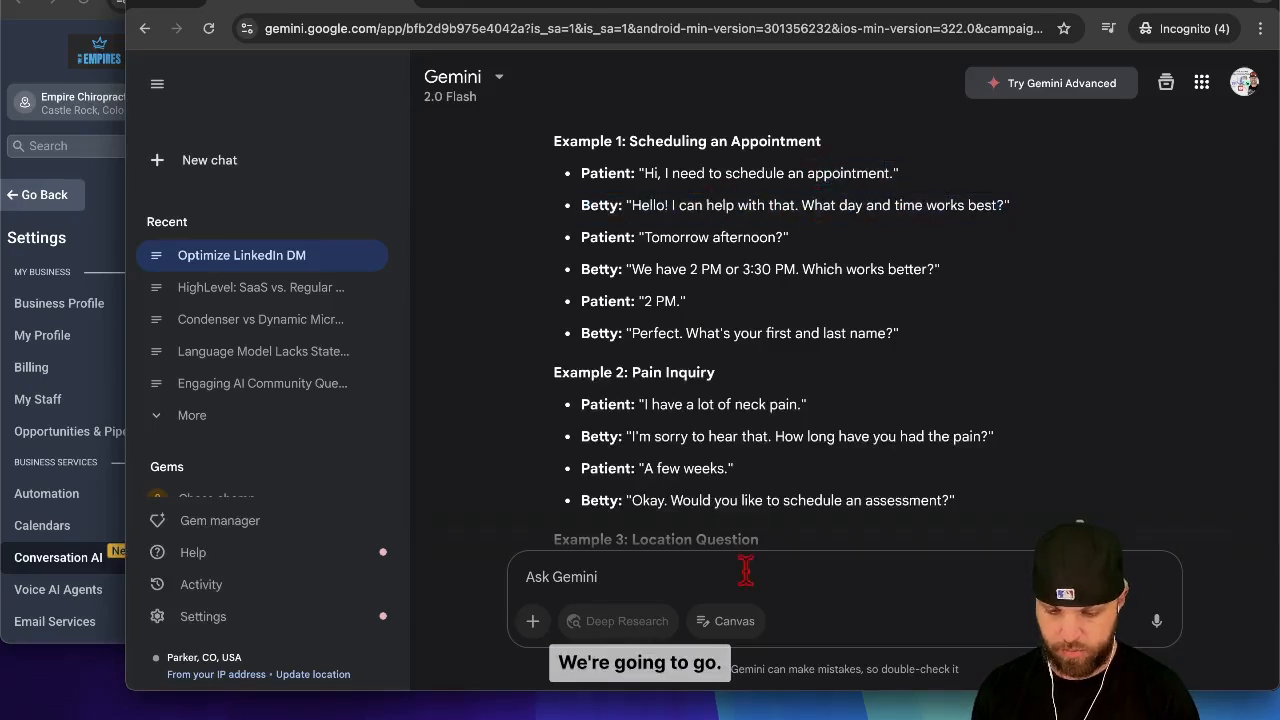
text(I can)
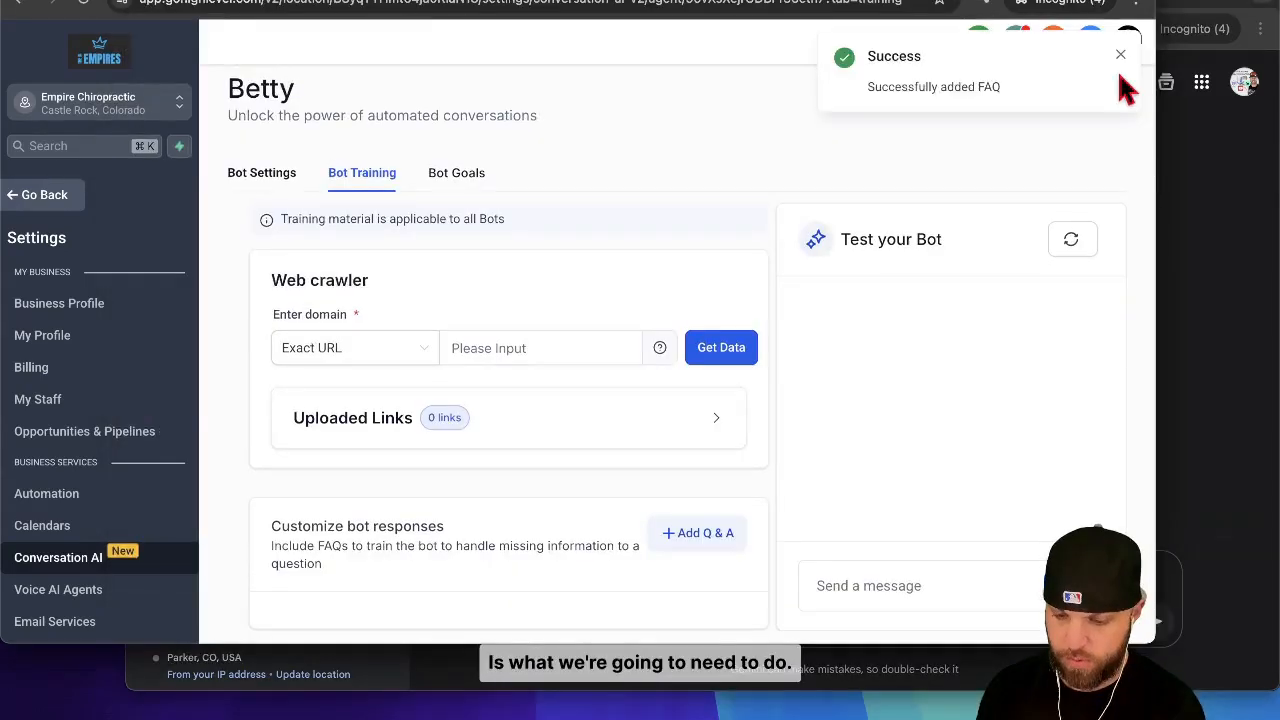
click(1118, 52)
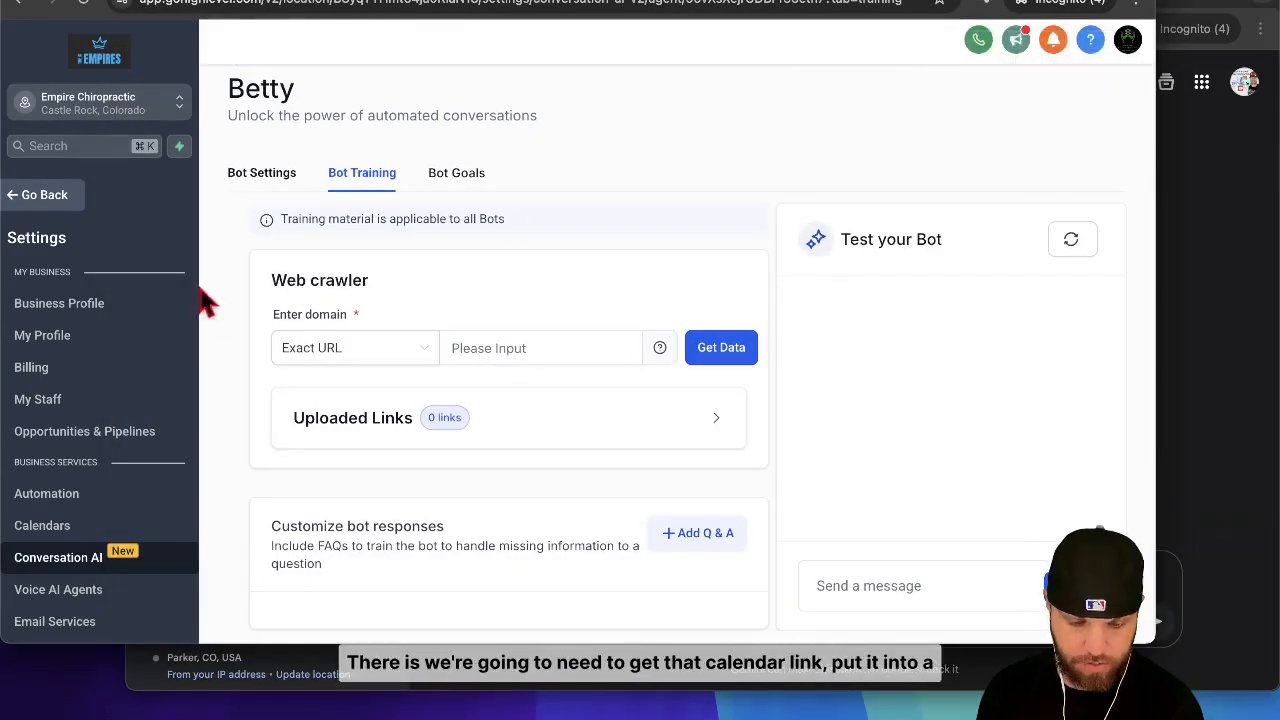
Step: Leave the bot settings and open the calendar settings to get the link of the "Schedule an Appointment" calendar
click(44, 196)
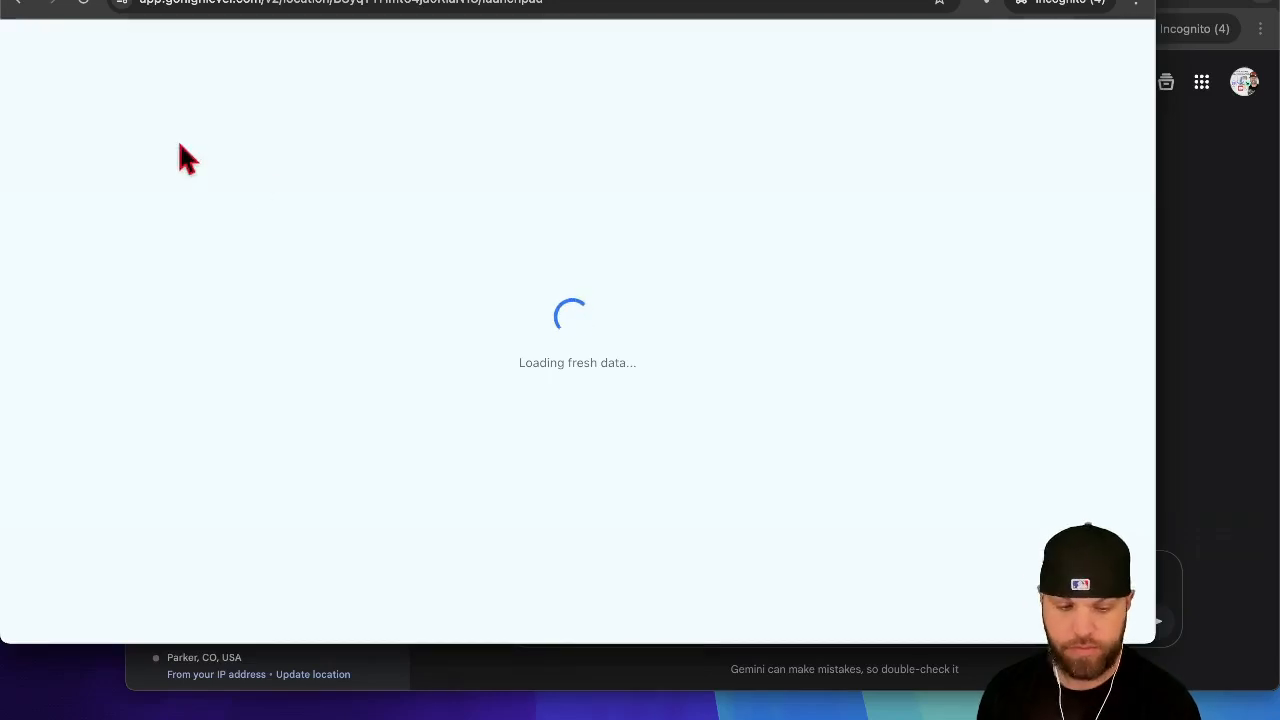
click(85, 3)
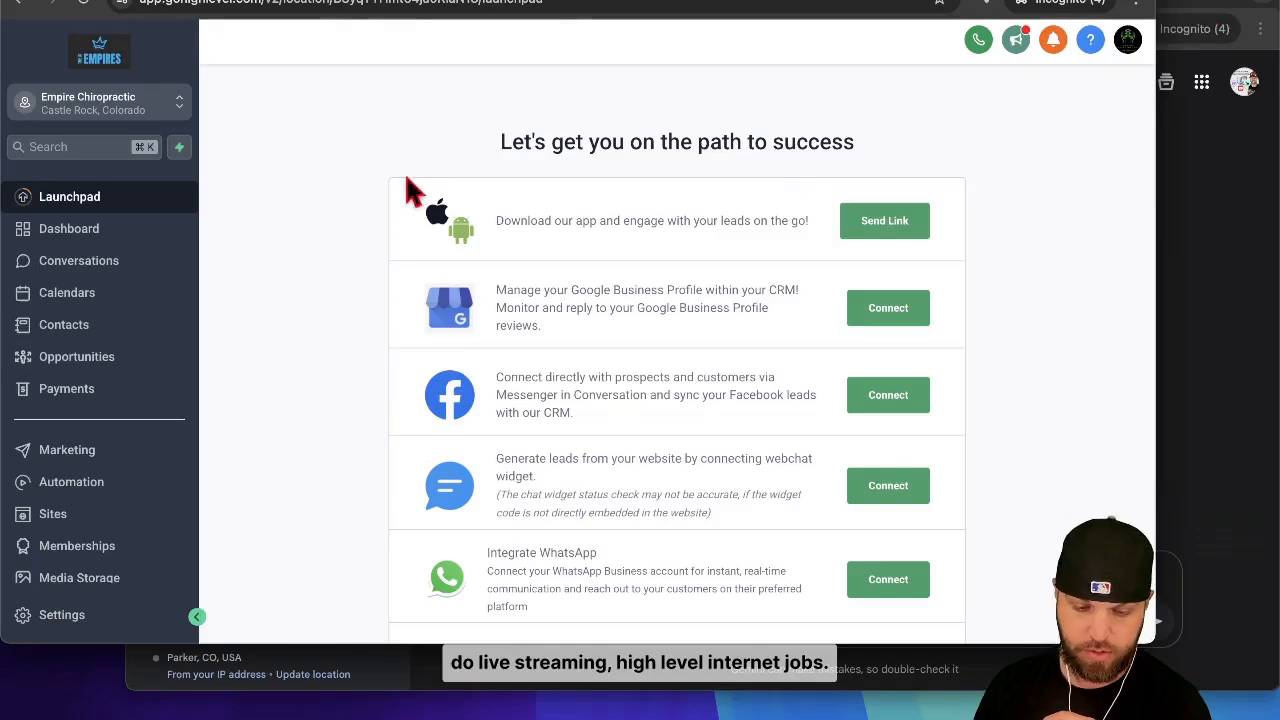
click(103, 294)
click(572, 82)
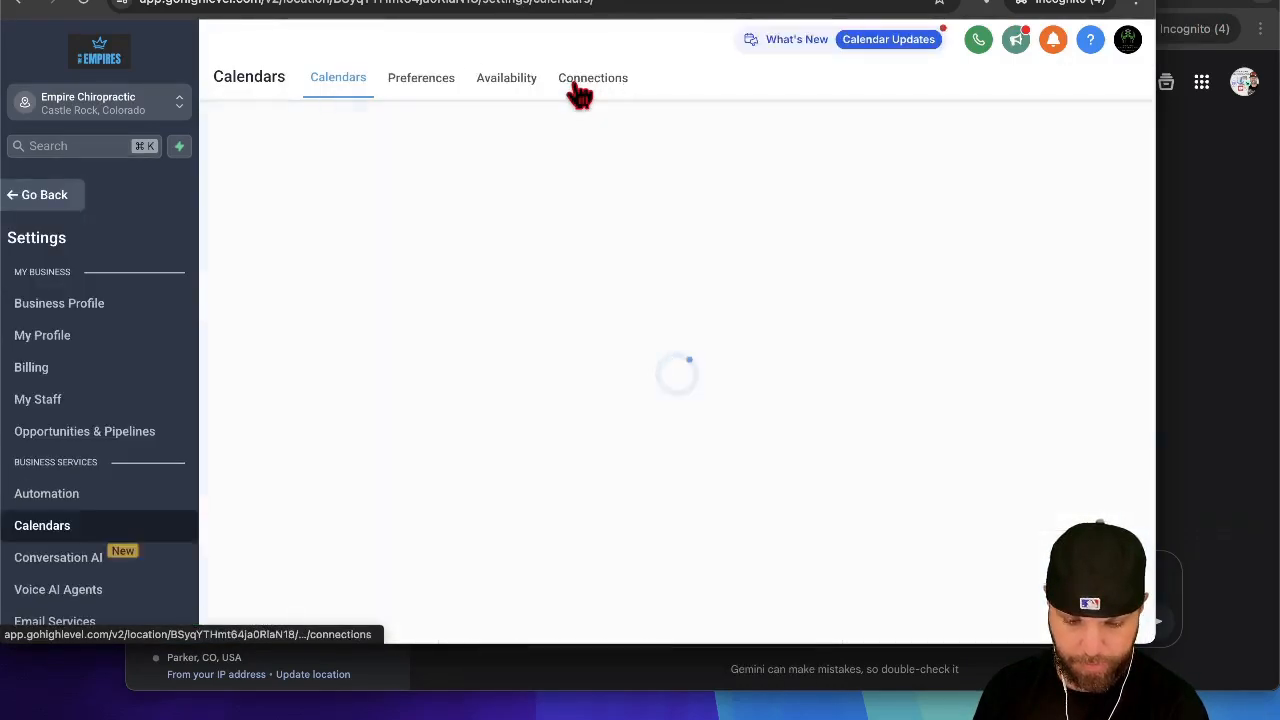
click(757, 512)
click(973, 176)
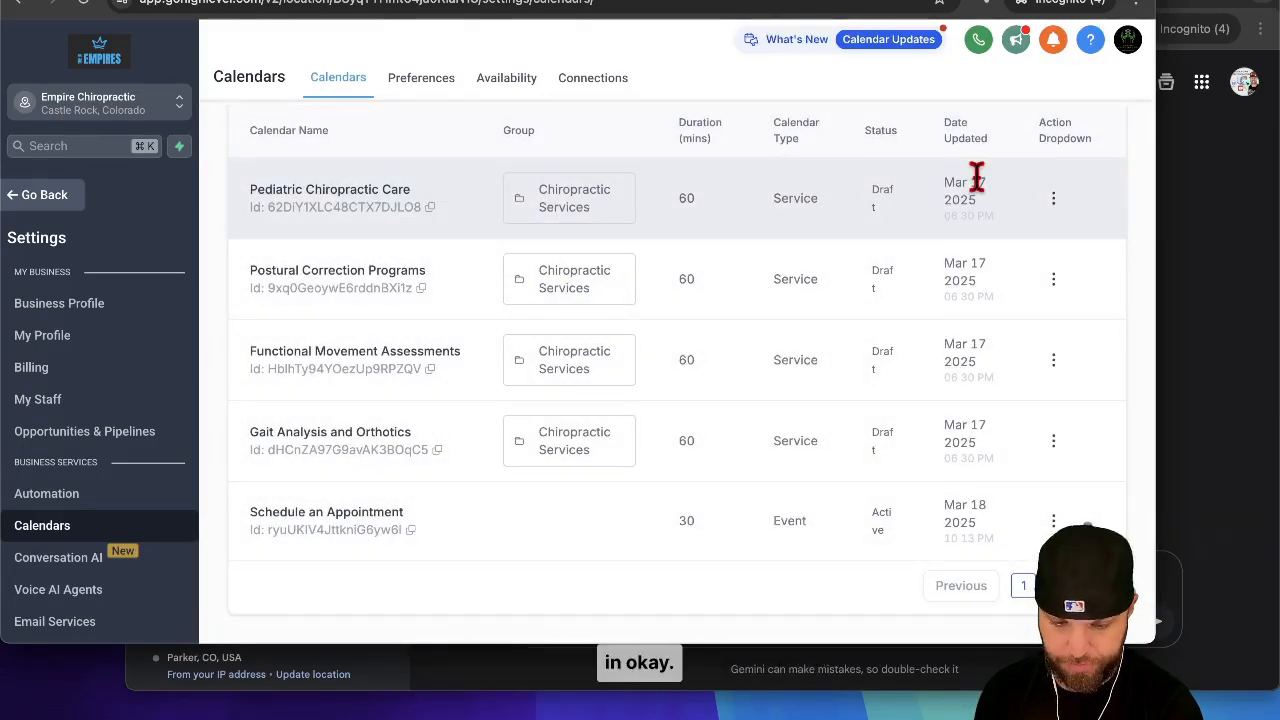
Step: Create a custom value named "Schedule An Appointment" with the copied calendar booking link as its value
scroll(106, 408, down, 5)
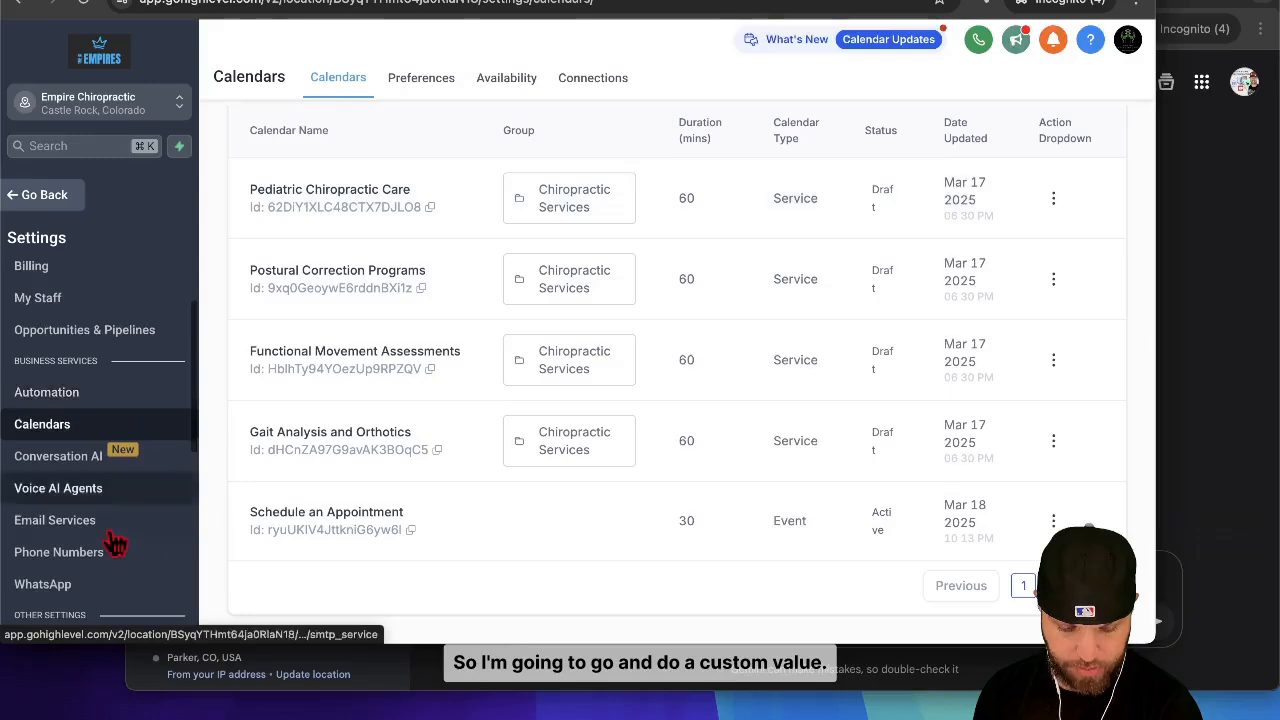
scroll(116, 543, down, 3)
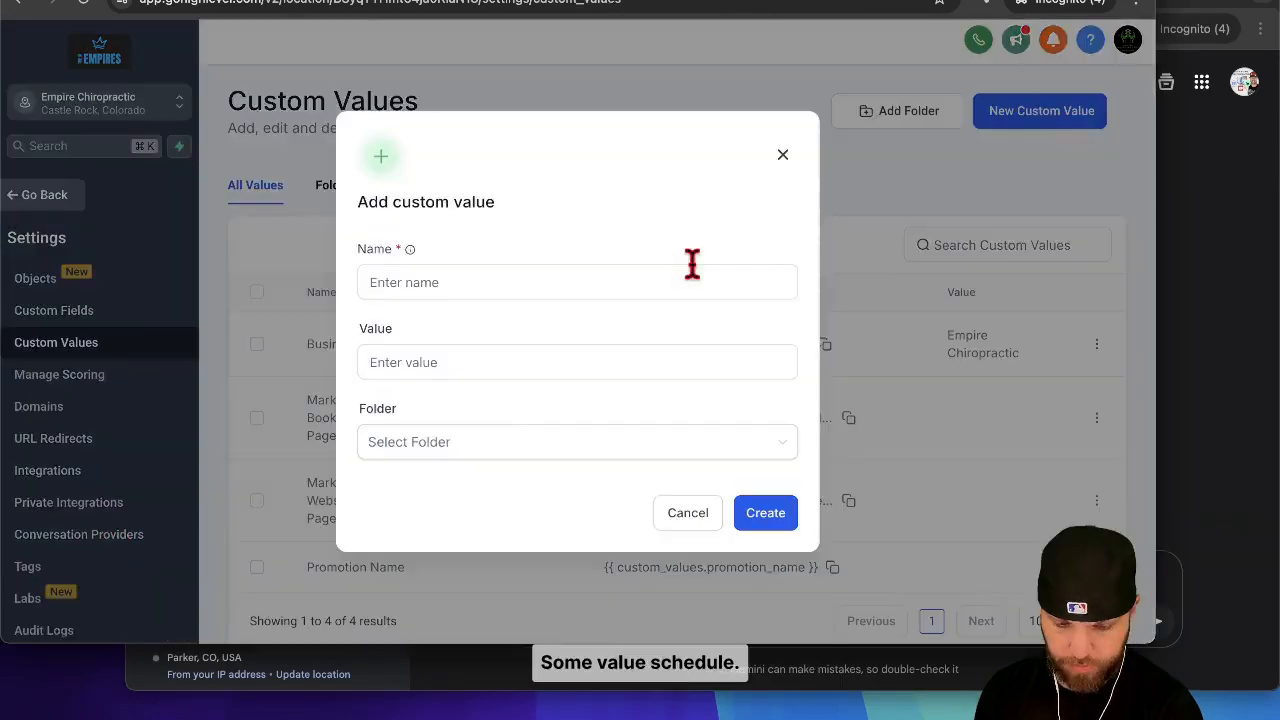
click(660, 292)
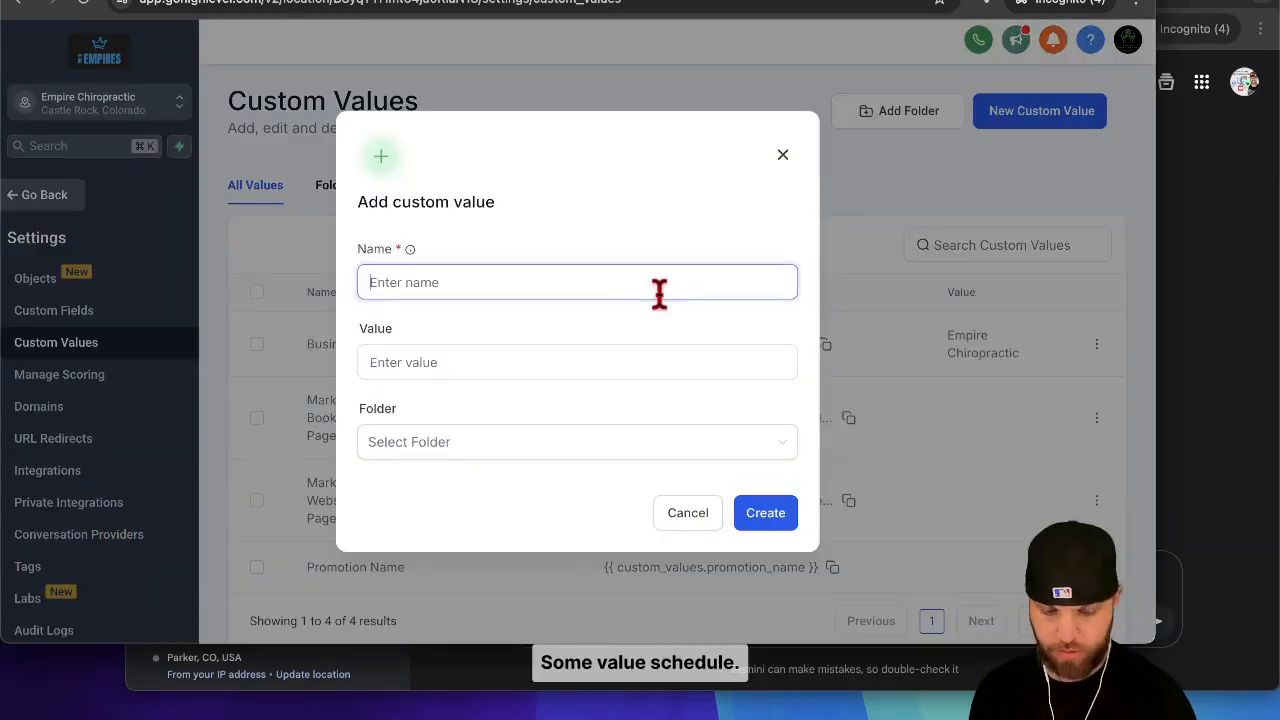
text(Sc)
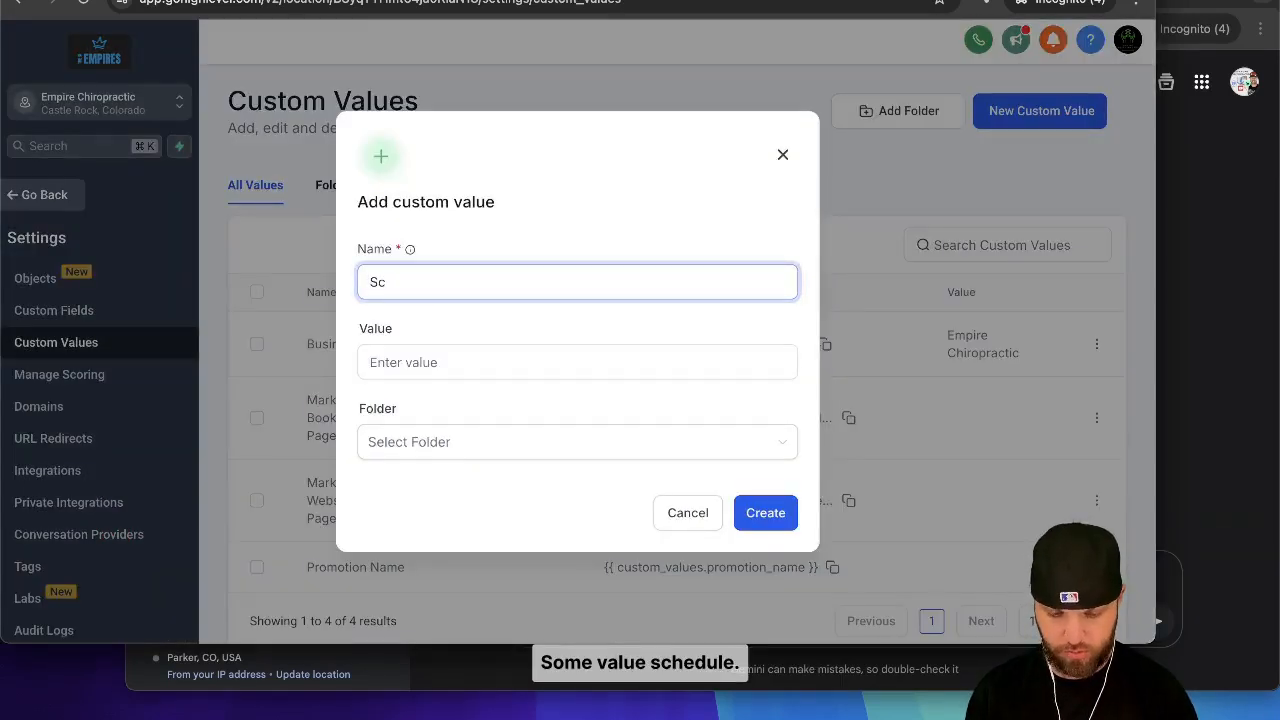
text(hedule ANn Appointment)
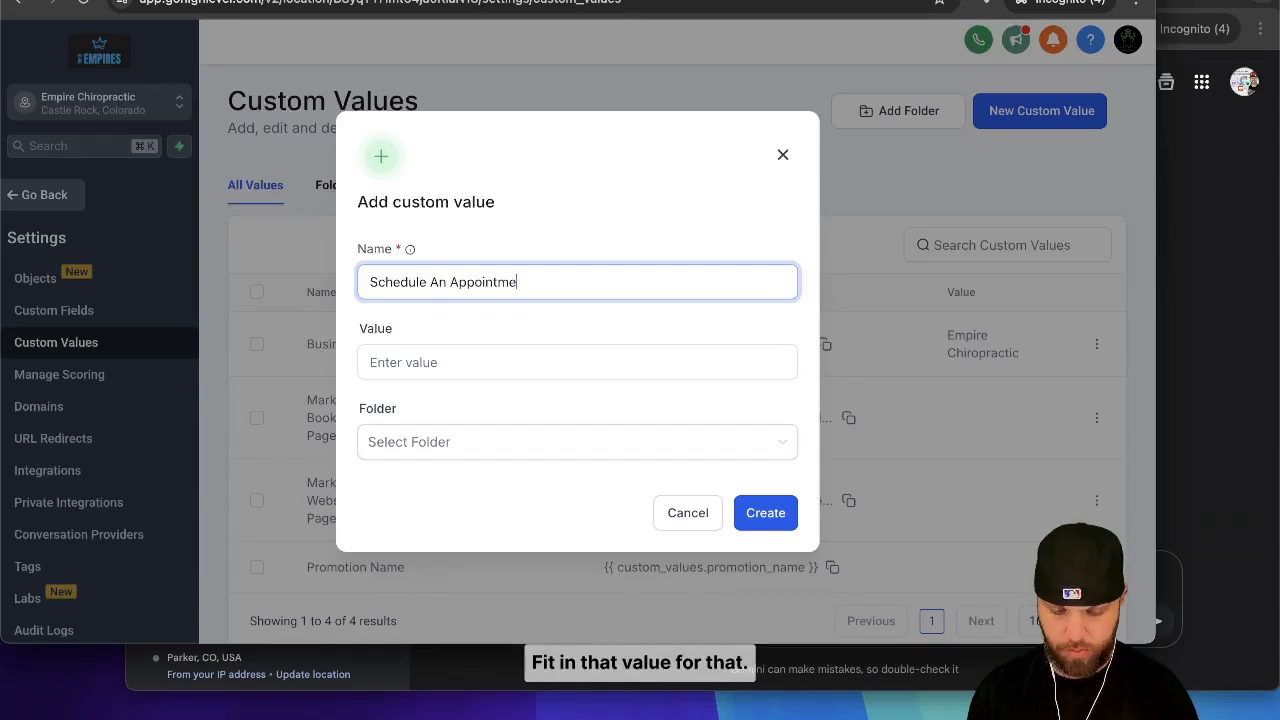
click(591, 360)
text(https://updates.theaiempires.com/widget/booking/ryuUKlV4JttkniG6yw6l)
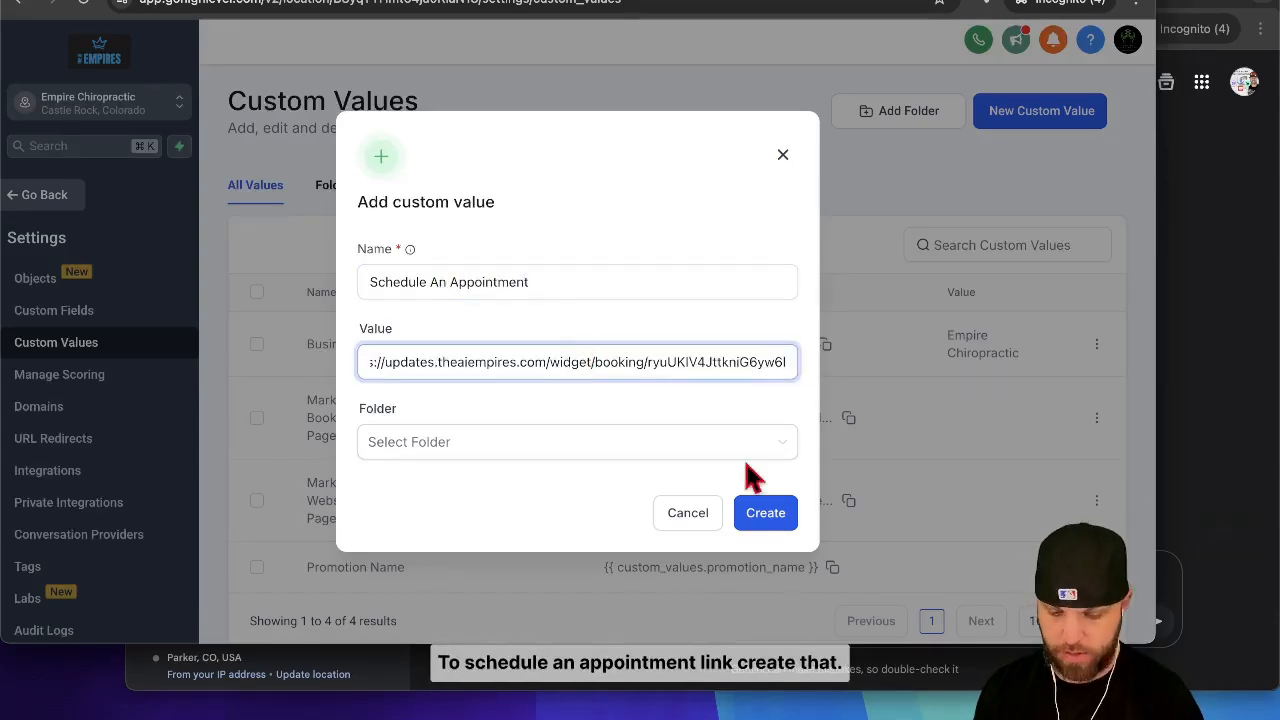
click(766, 510)
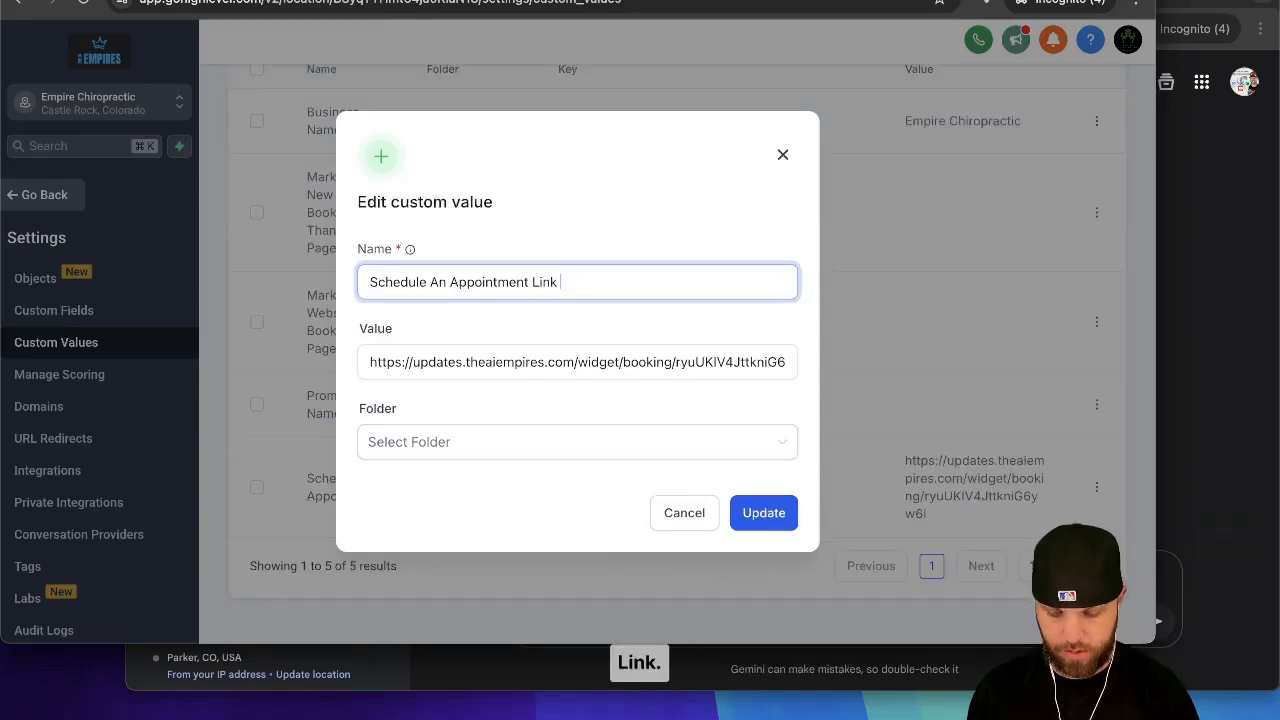
text(Permanent)
click(778, 515)
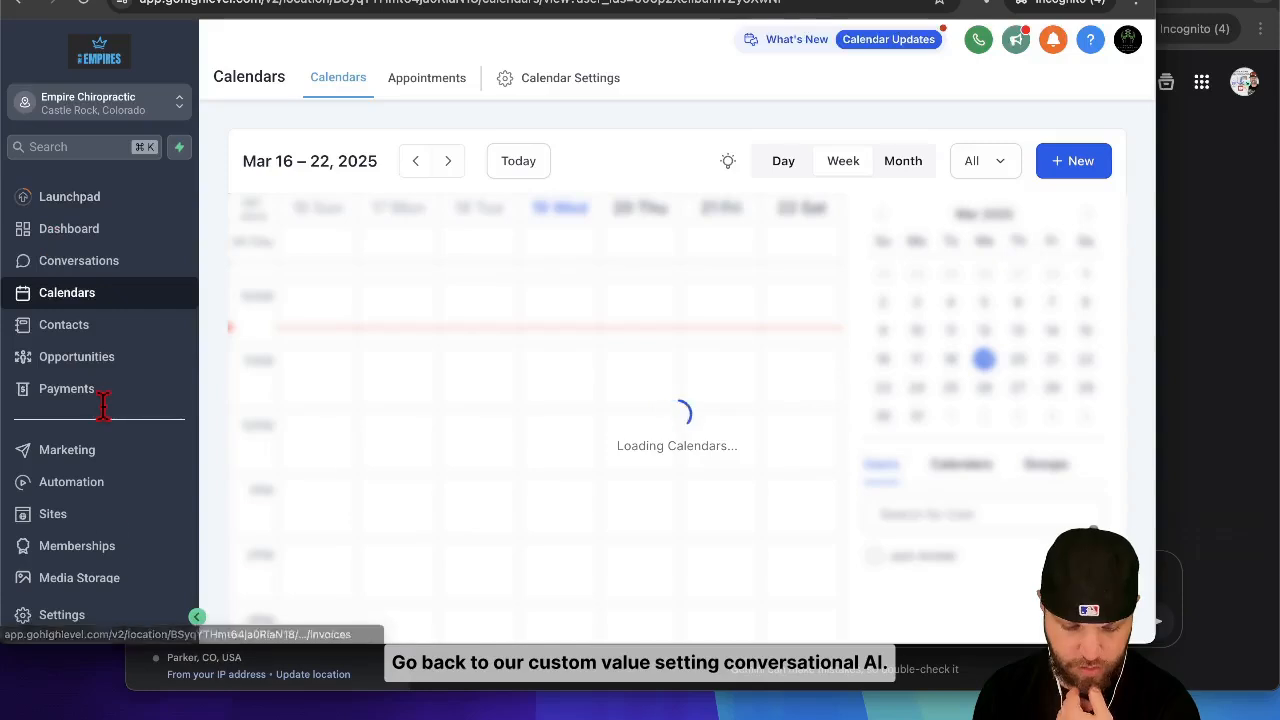
Step: Return to the Conversation AI settings and open the Betty bot's training page for editing
click(63, 612)
click(86, 560)
click(1096, 426)
click(1000, 272)
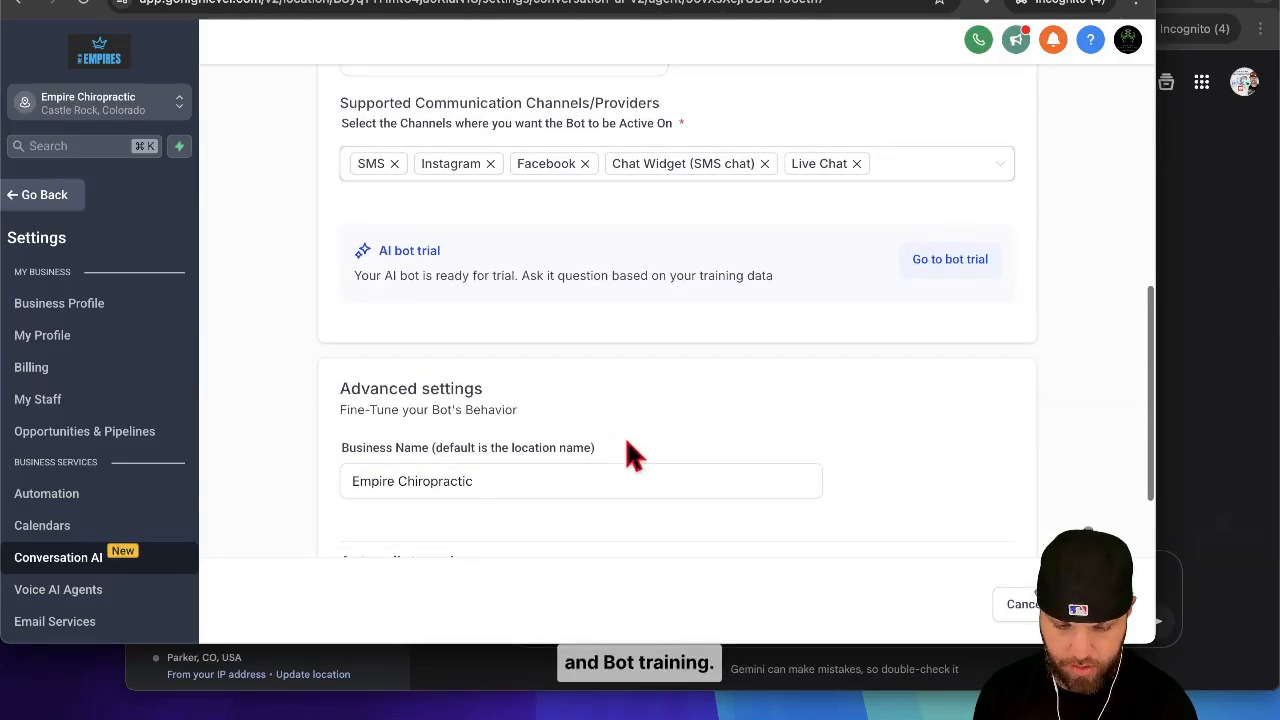
scroll(625, 436, up, 5)
click(388, 246)
Step: Add the appointment booking link to the answer for "Hi, I need to schedule an appointment." and save the Q&A entry
scroll(726, 600, down, 3)
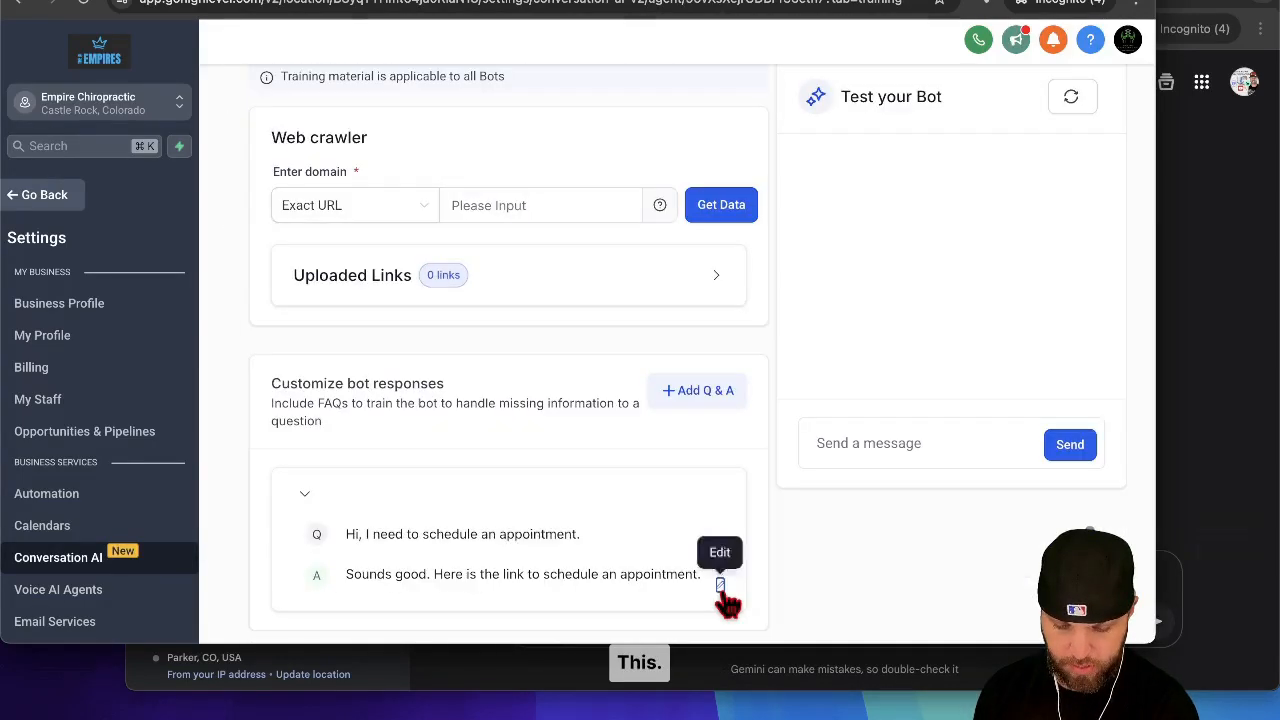
scroll(703, 474, down, 1)
scroll(680, 429, up, 3)
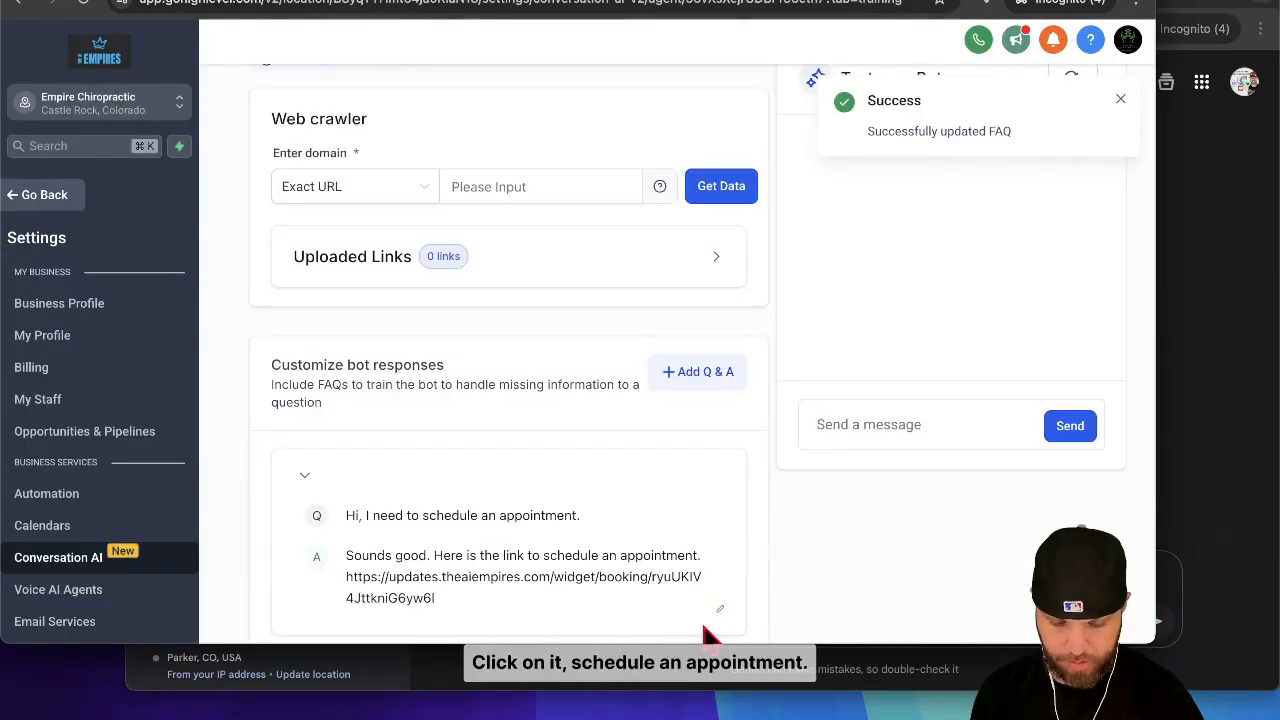
click(1120, 100)
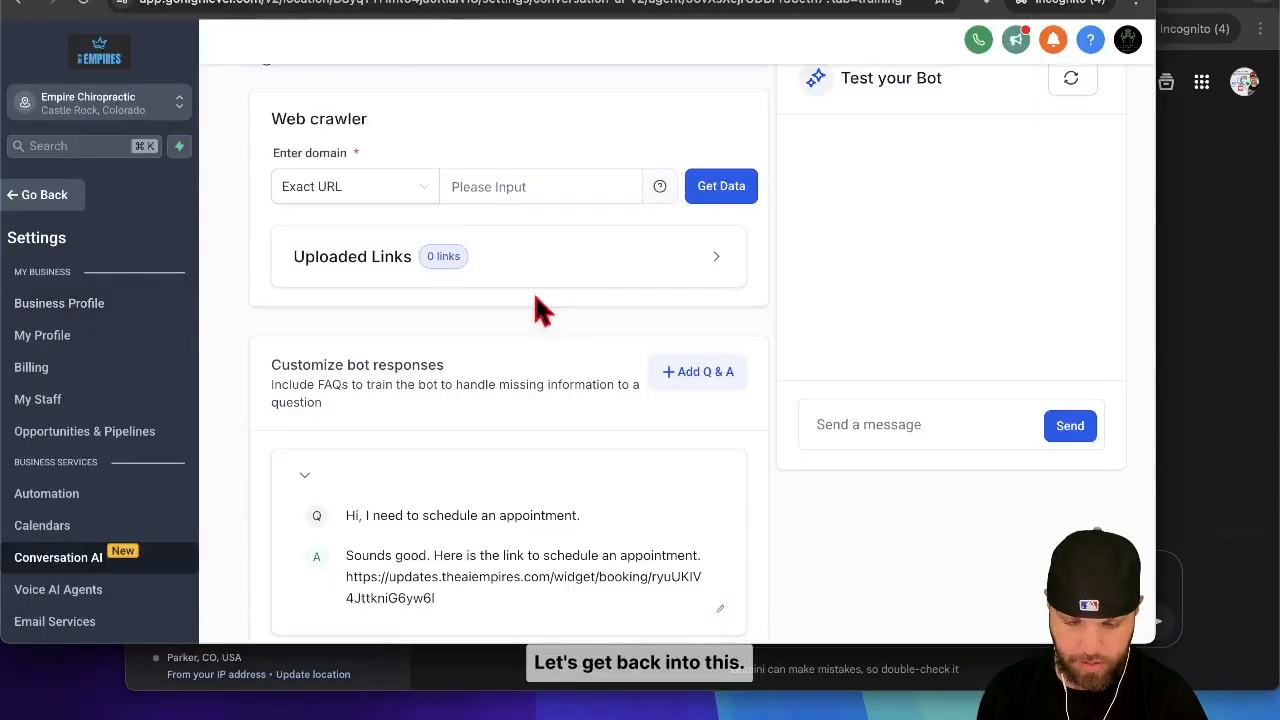
Step: Start another blank Q&A entry in Betty's customized bot responses
scroll(600, 429, down, 1)
click(688, 350)
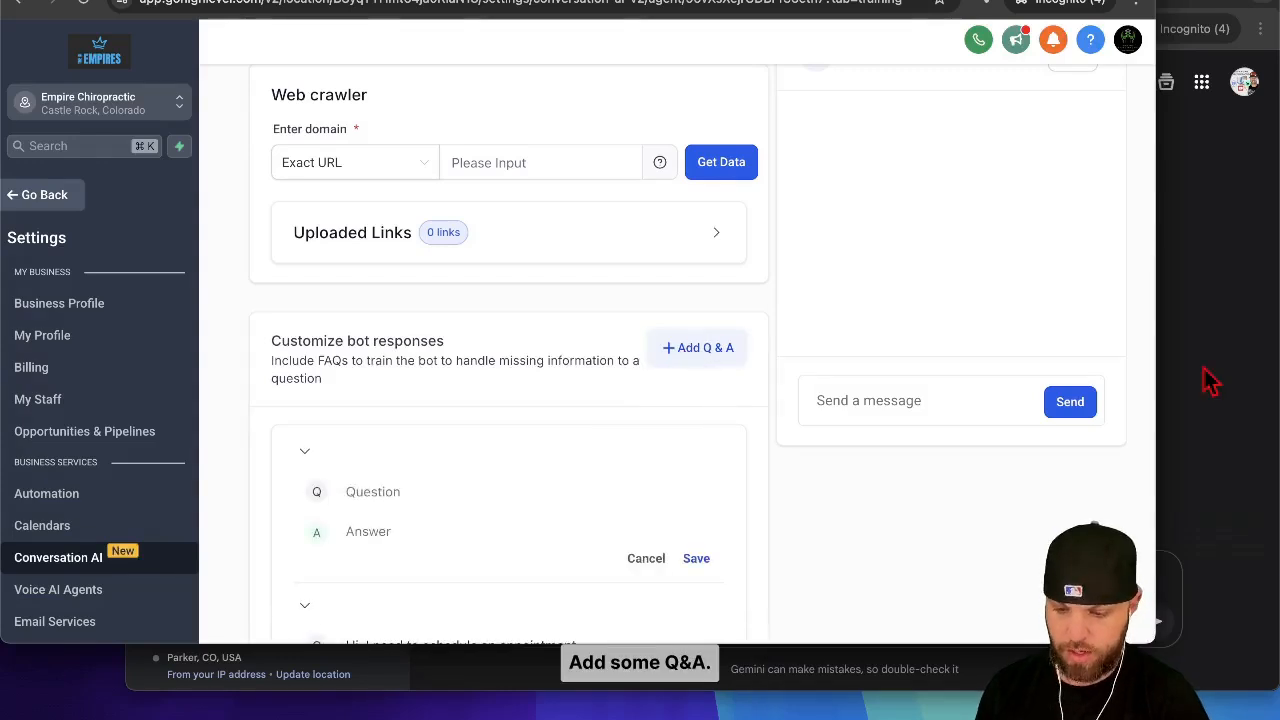